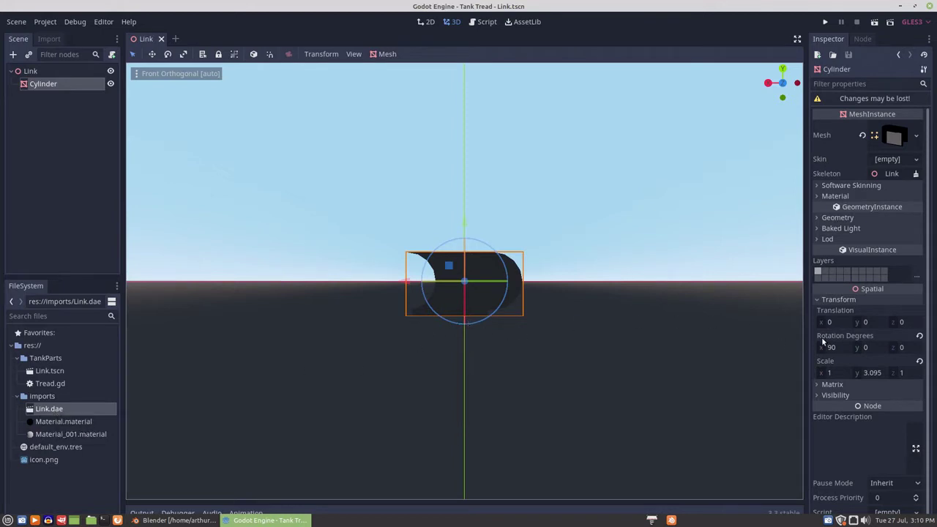
Try resetting the Cylinder mesh's rotation and scale to their default values
left_click(919, 336)
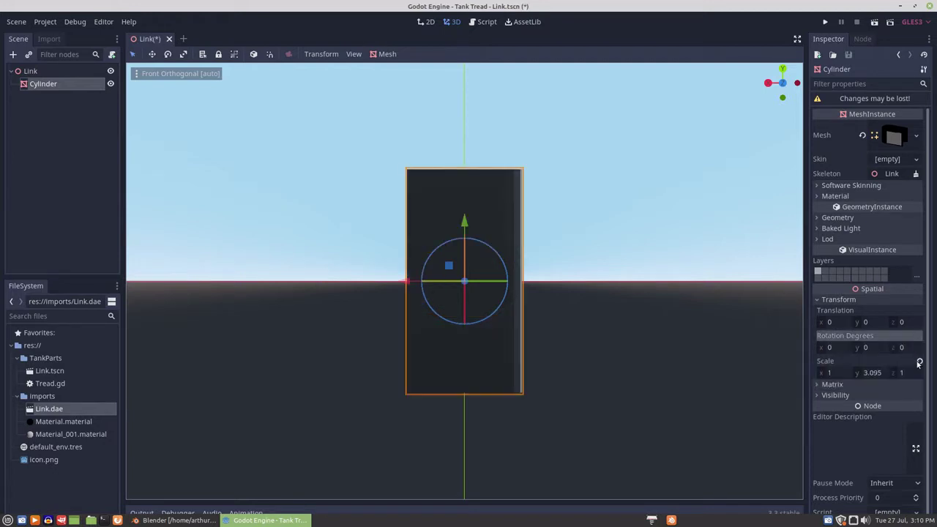
left_click(919, 362)
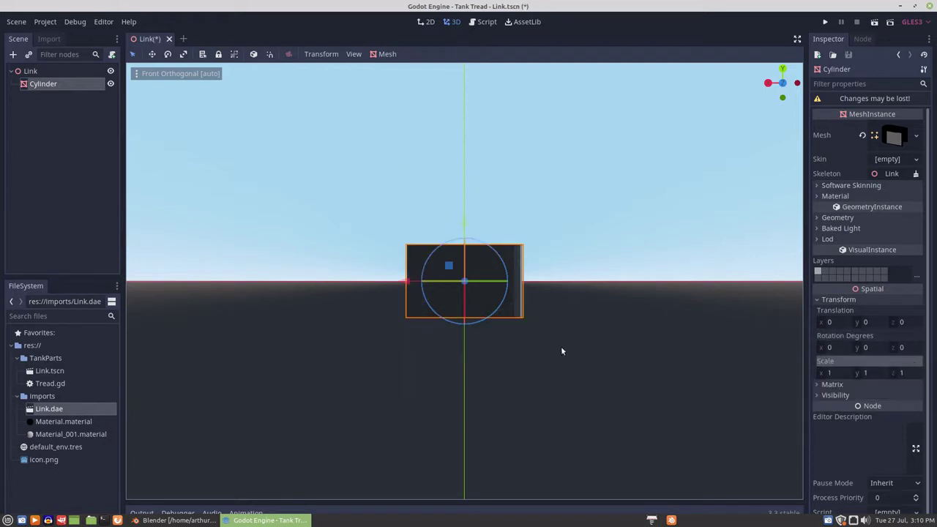
scroll(565, 326, "down", 1)
scroll(566, 325, "up", 1)
scroll(585, 325, "up", 1)
mouse_move(603, 324)
middle_mouse_down()
mouse_move(540, 334)
mouse_move(485, 397)
mouse_move(431, 394)
mouse_move(412, 327)
mouse_move(596, 333)
middle_mouse_up()
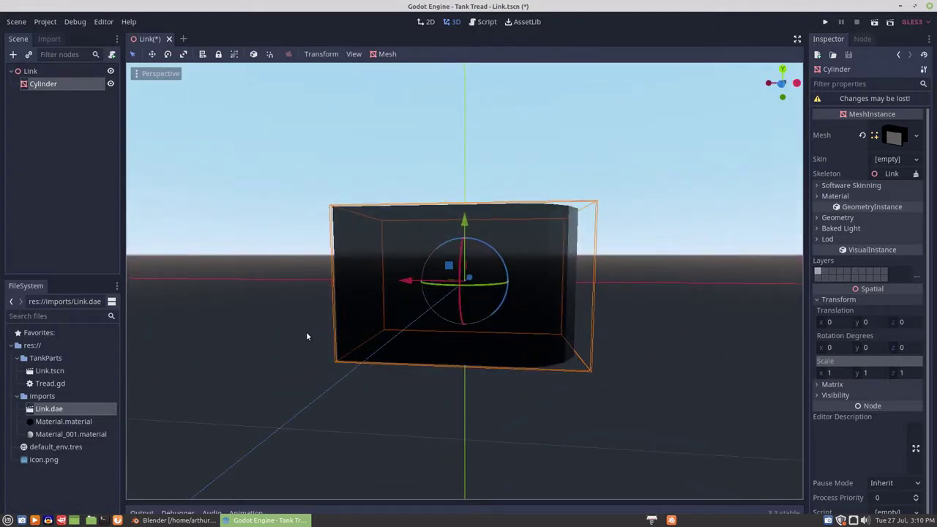
Switch to Blender and examine the tread link's orientation from above and from the front
left_click(170, 521)
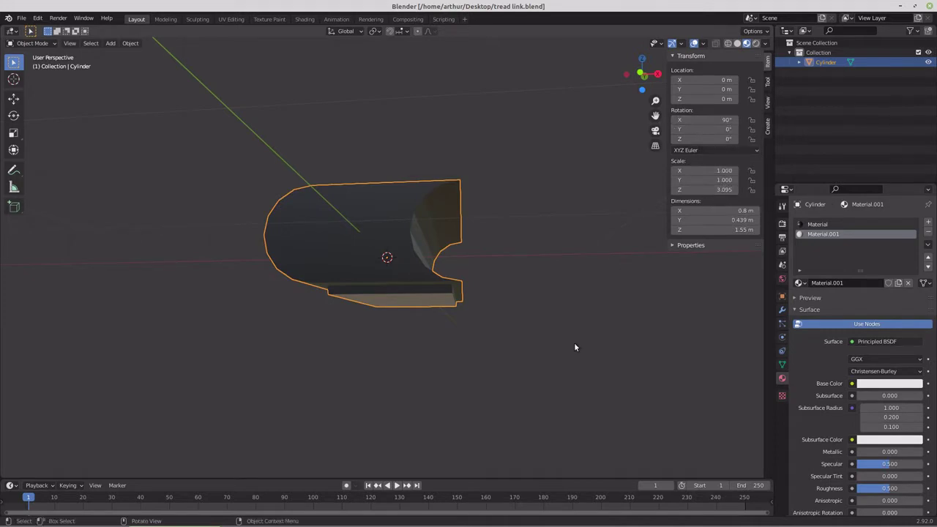
key("KP_7")
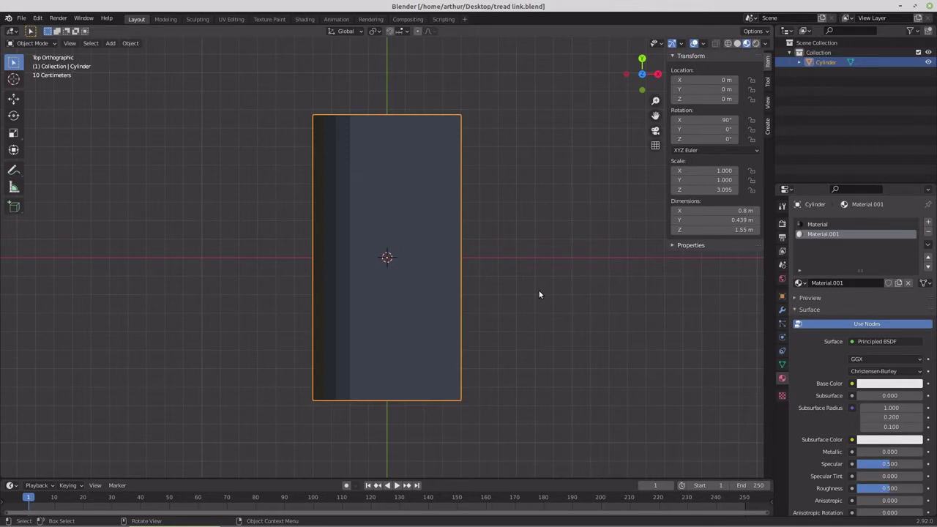
key("KP_1")
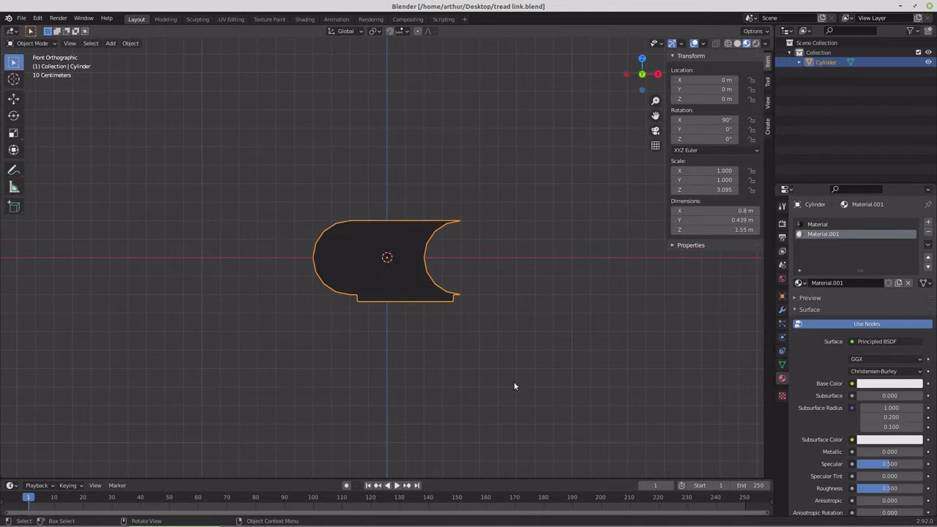
Return to Godot and undo the Cylinder's scale and rotation resets, viewing it from the front
left_click(254, 523)
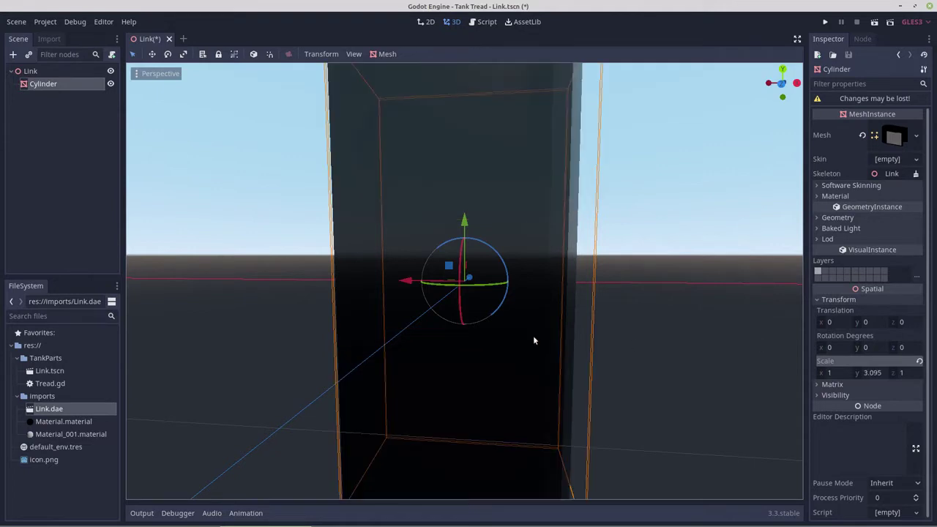
scroll(516, 330, "down", 3)
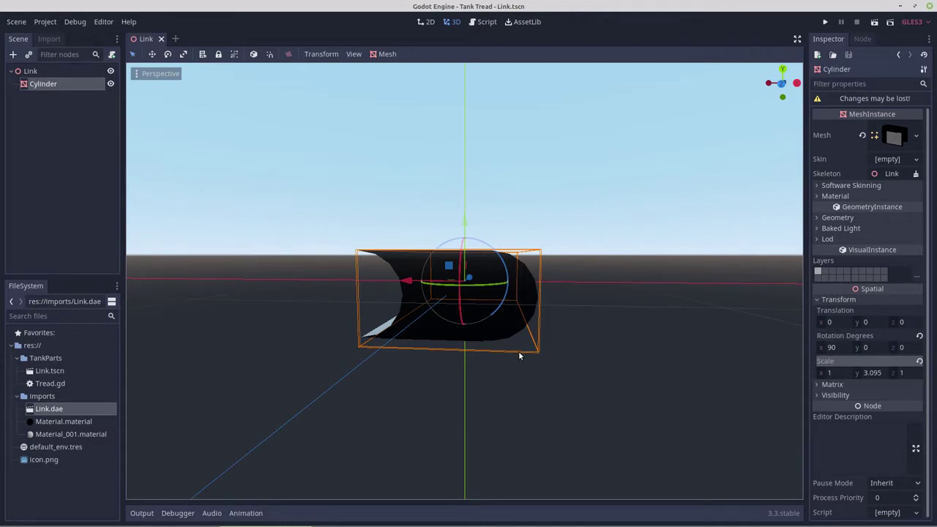
key("KP_1")
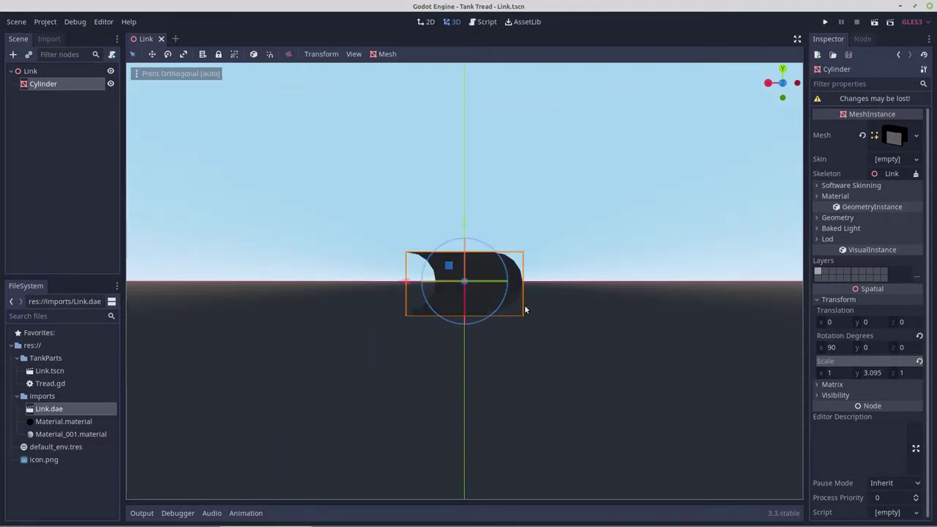
scroll(527, 315, "down", 4)
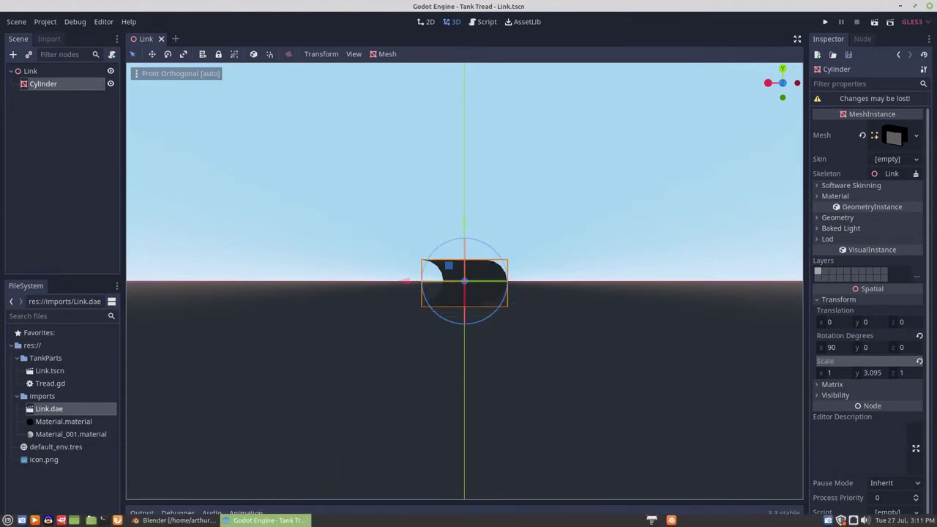
Compare the direction the link faces in Blender's front view with Godot's front view
left_click(154, 522)
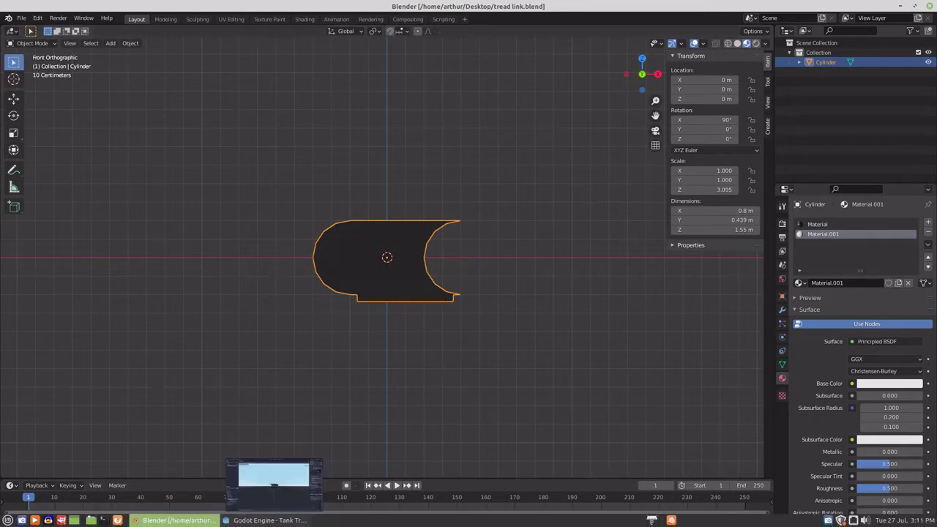
left_click(272, 521)
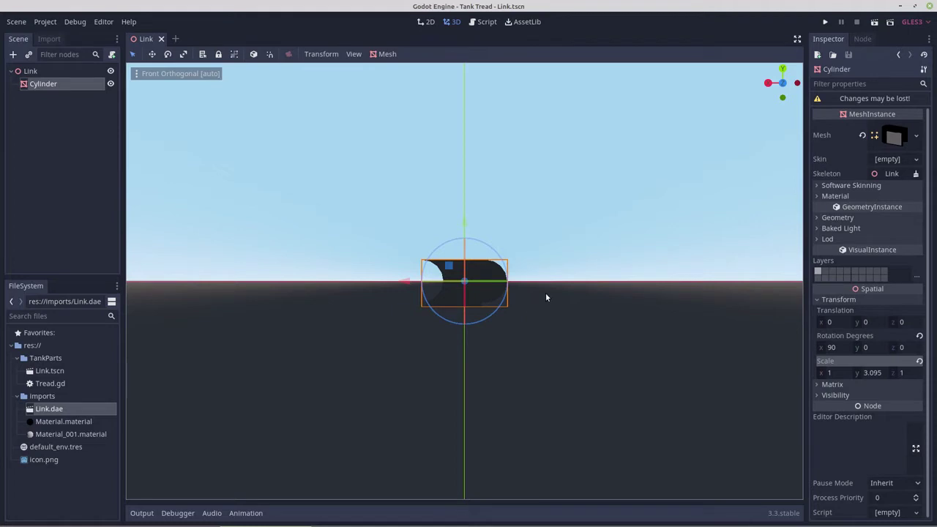
mouse_move(247, 522)
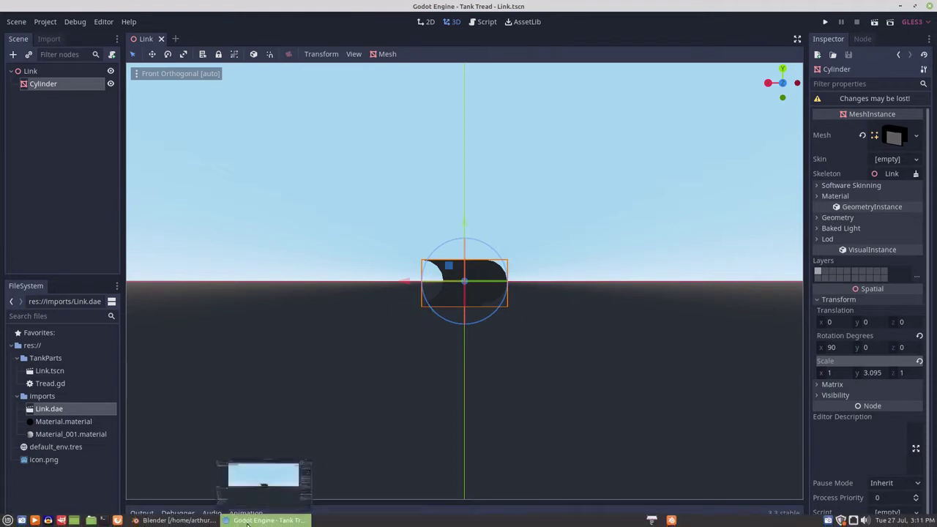
Switch to Blender and rotate the tread link 180° about the vertical axis, checking it from the front
left_click(193, 521)
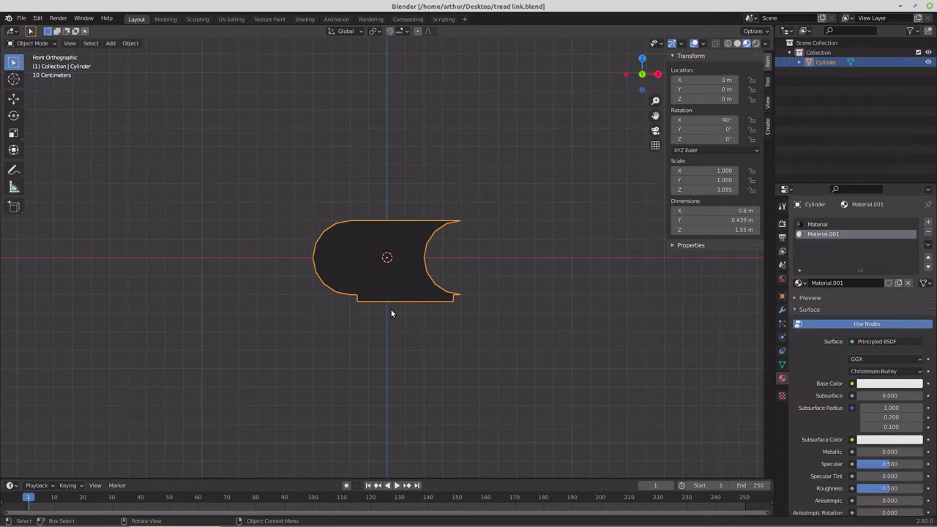
key("KP_7")
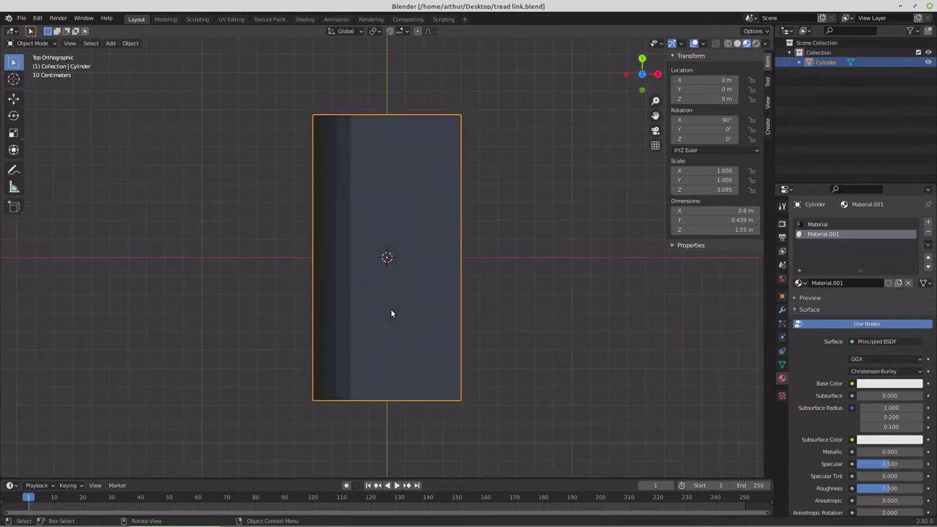
type("r")
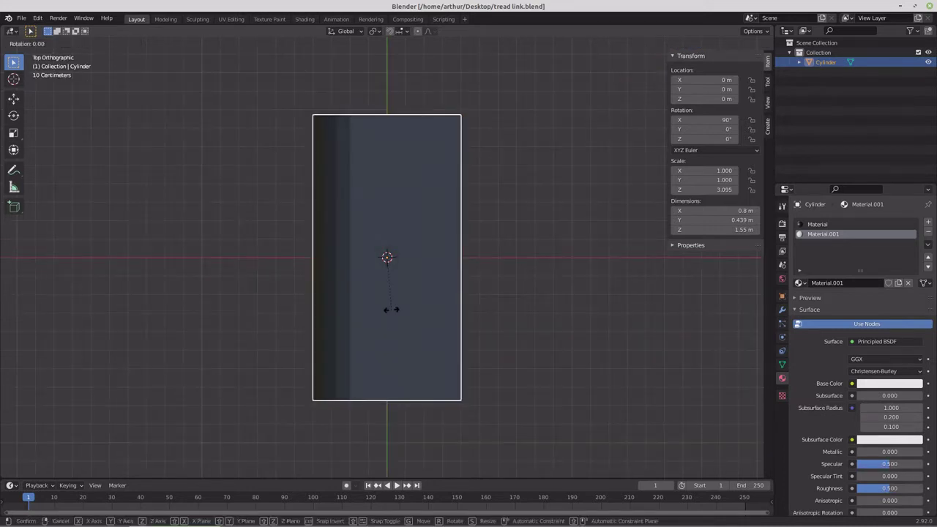
type("180")
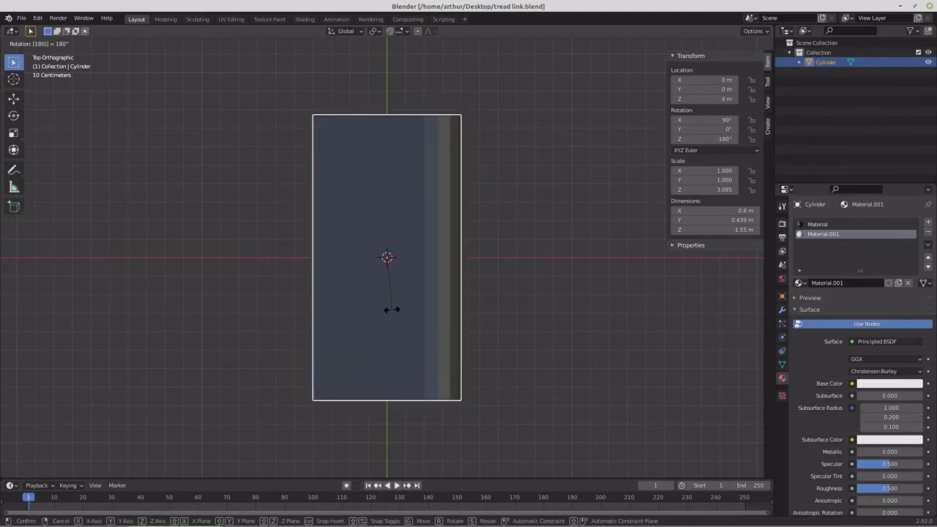
key("Return")
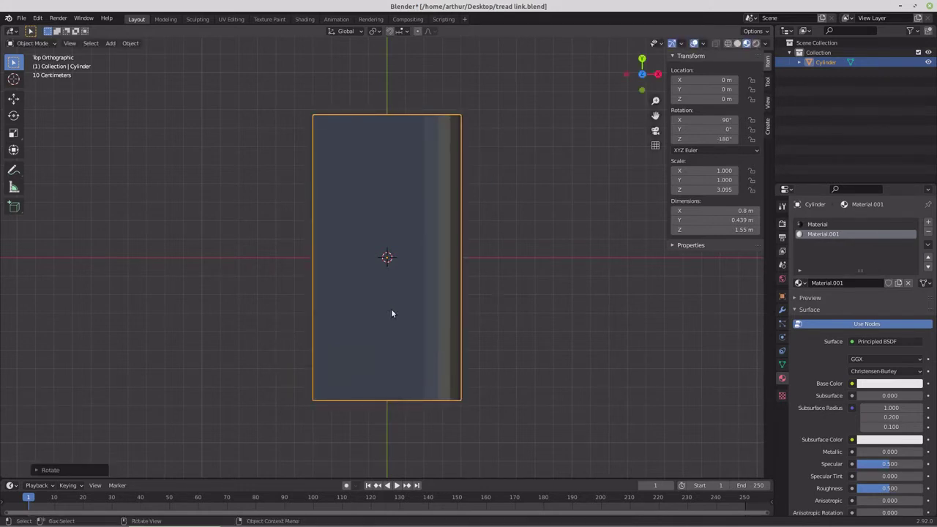
key("KP_1")
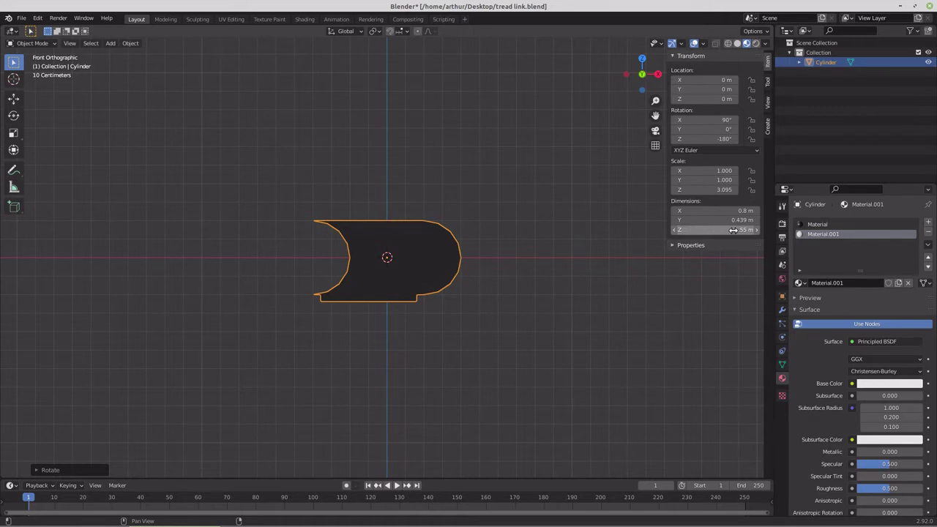
Scale the tread link down uniformly until its longest side is 0.5 m
middle_click_drag(411, 306, 409, 344)
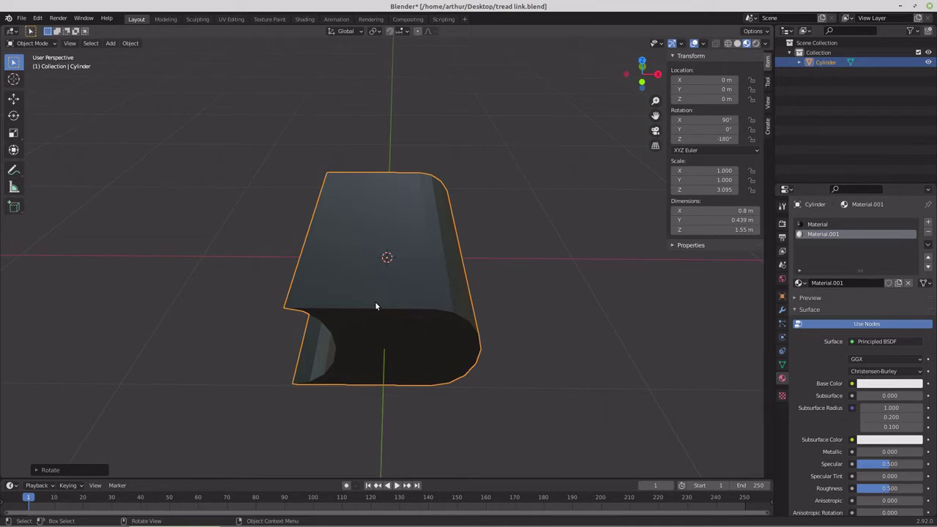
key("KP_7")
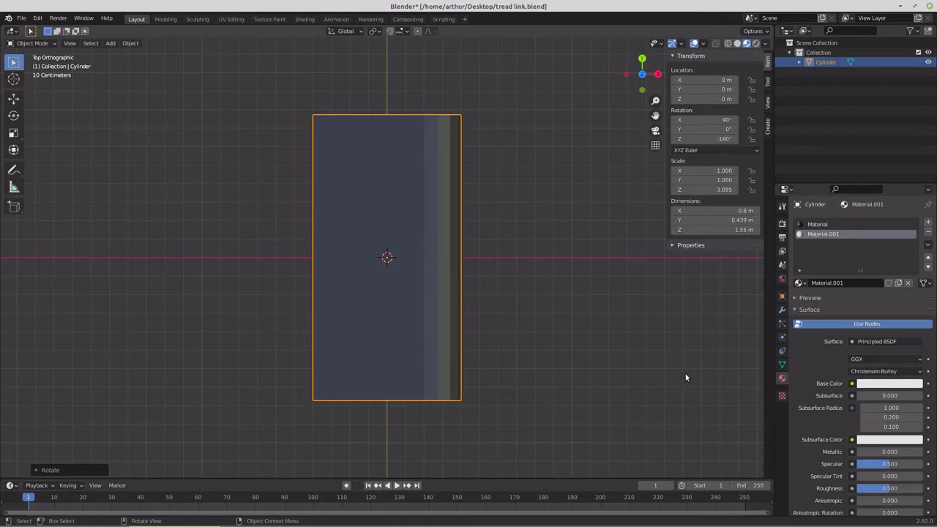
key("s")
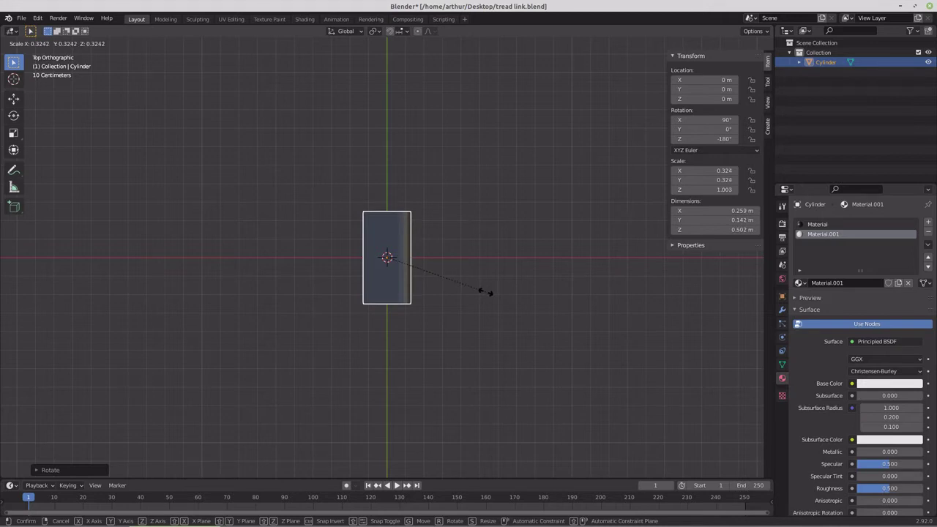
left_click(486, 293)
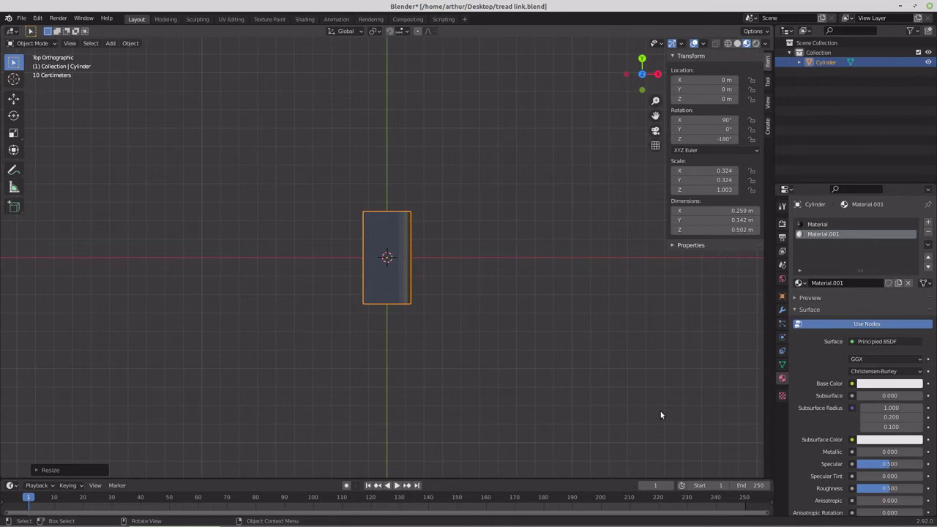
key("s")
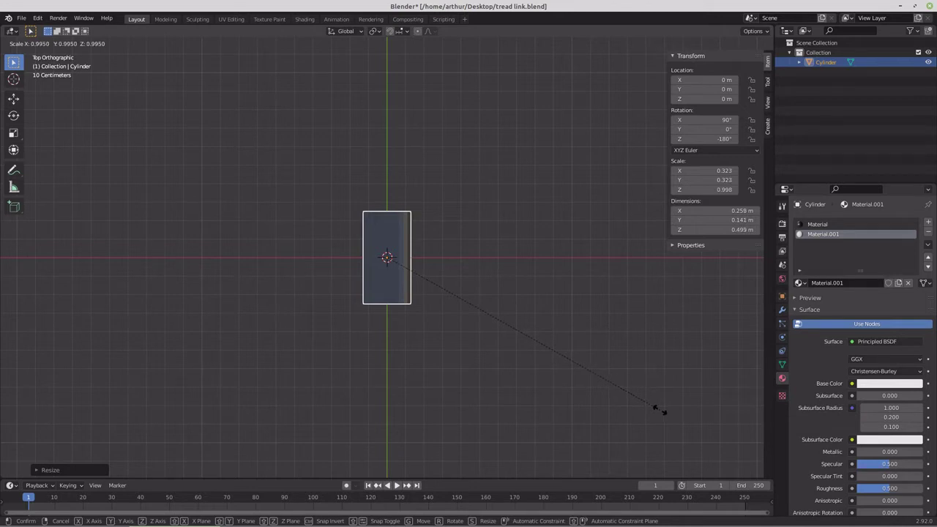
right_click(661, 411)
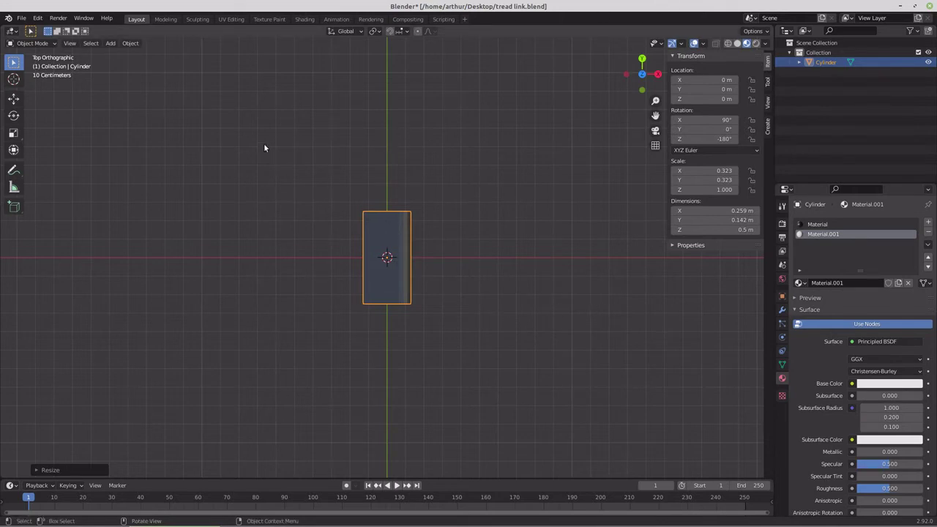
Apply all transforms to the tread link and set its Y dimension to 0.5 m
left_click(132, 44)
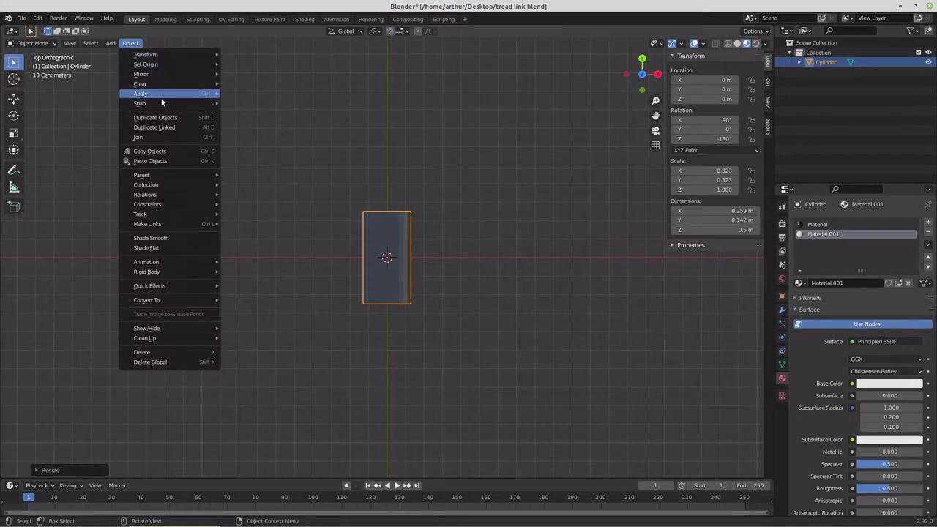
mouse_move(146, 94)
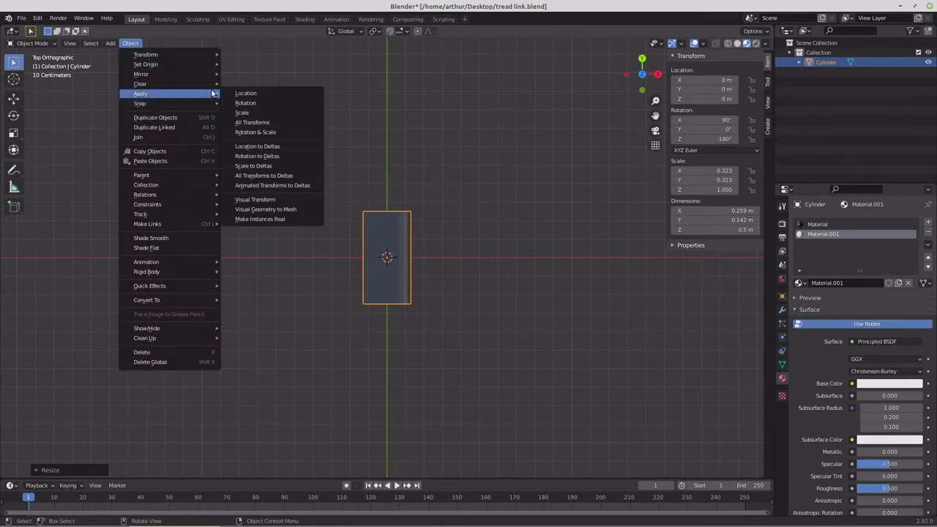
left_click(245, 124)
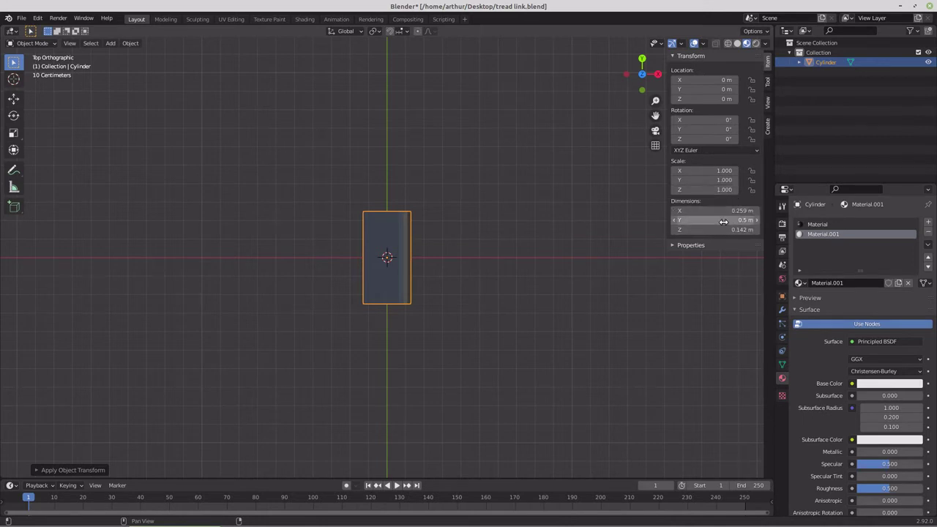
left_click(746, 221)
type("0.5")
key("Return")
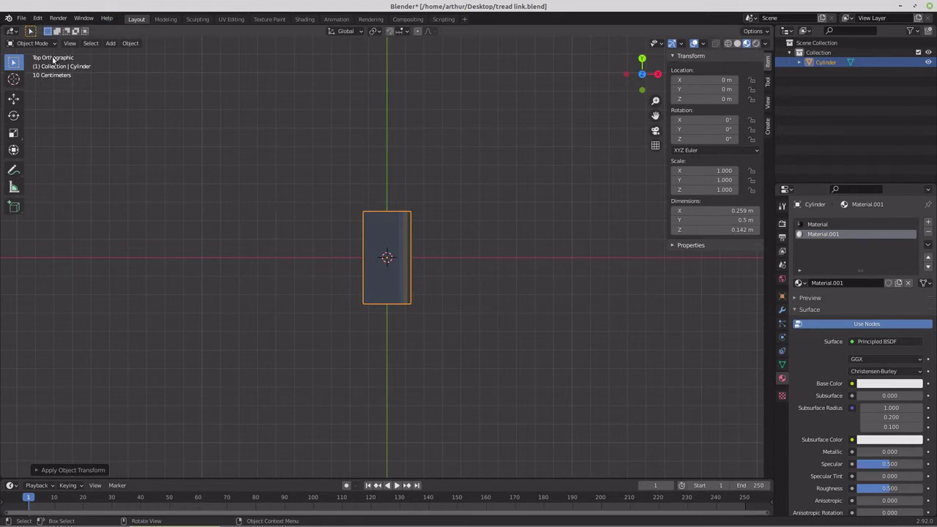
Save the changes to the tread link.blend file
left_click(25, 22)
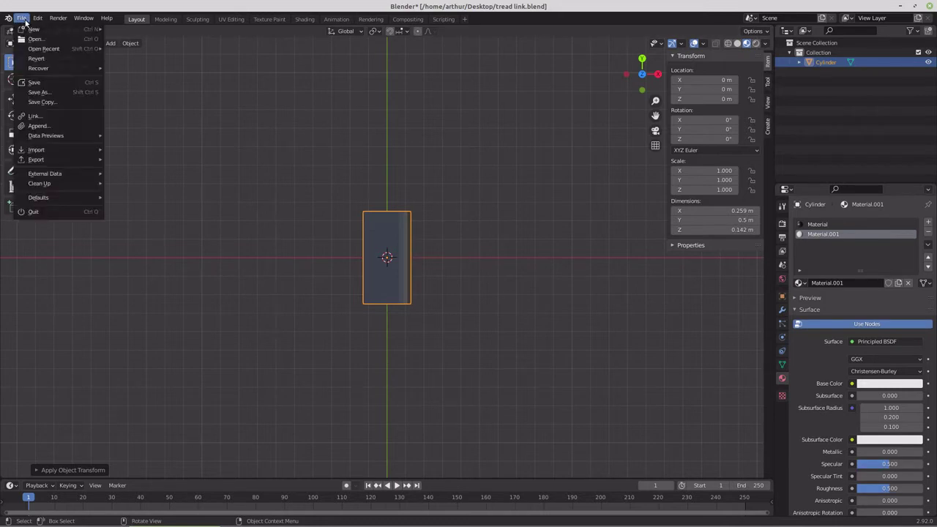
left_click(133, 136)
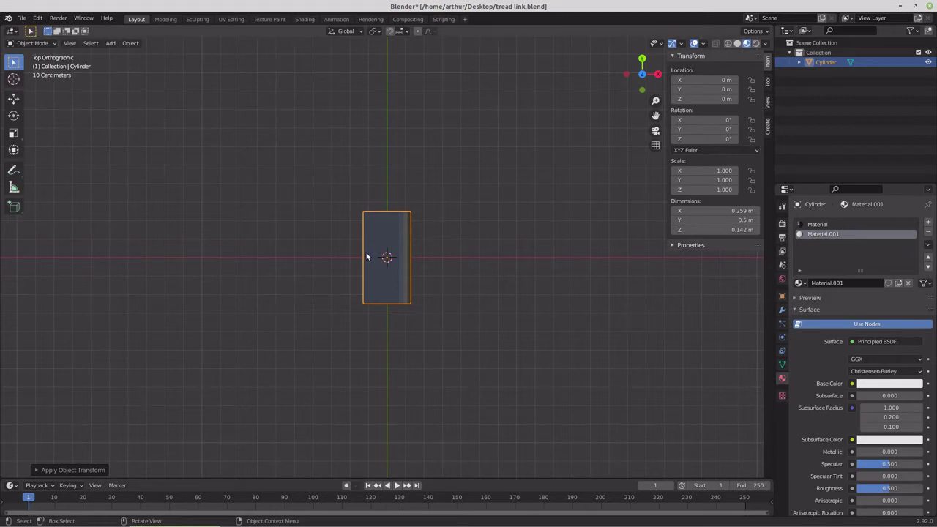
left_click(54, 43)
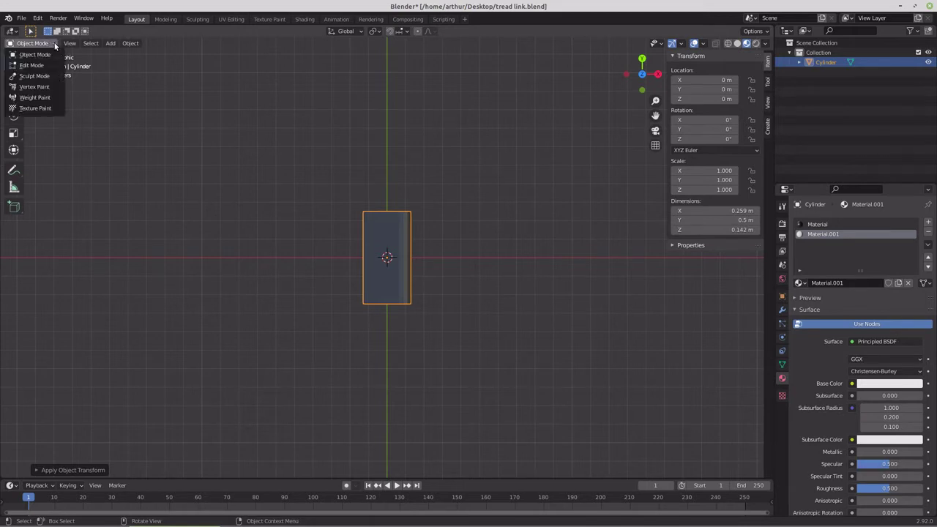
left_click(24, 18)
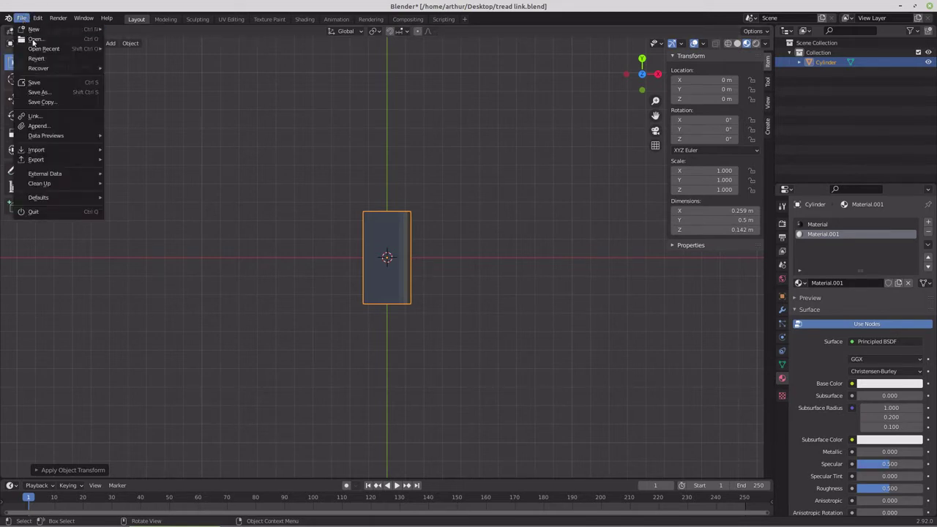
left_click(36, 84)
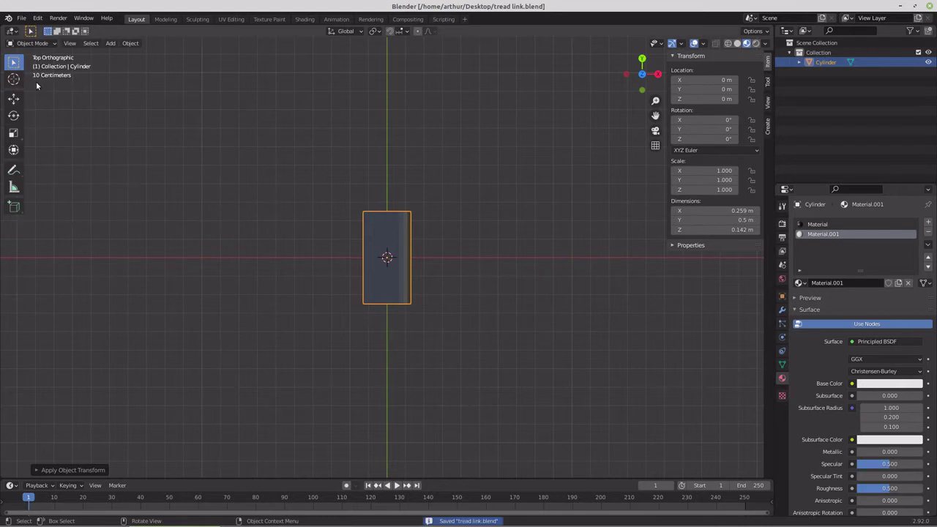
Export the tread link as a Collada file into the imports folder, overwriting Link.dae
left_click(21, 20)
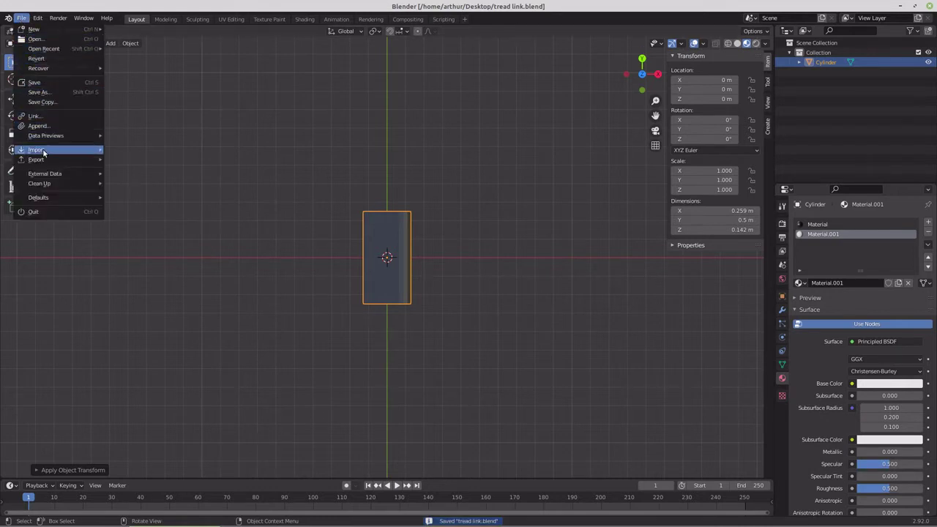
mouse_move(36, 160)
left_click(128, 159)
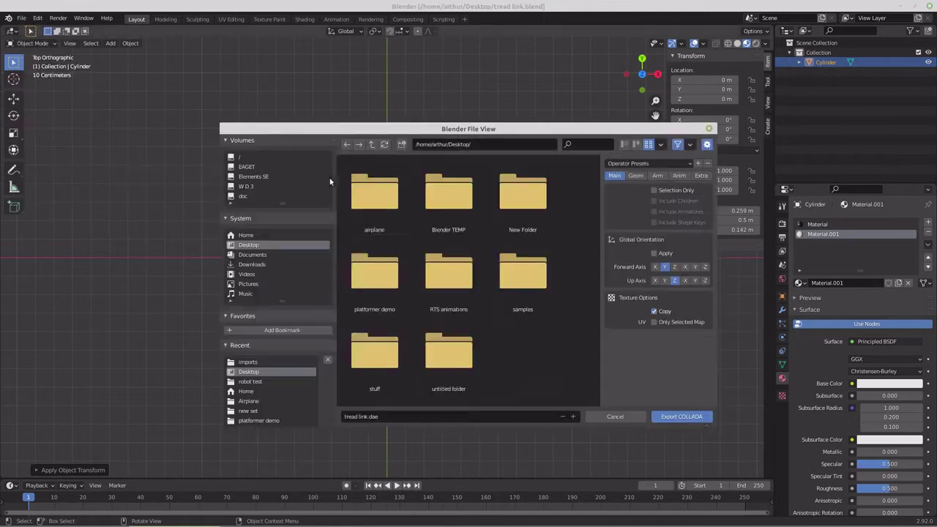
left_click(249, 364)
double_click(367, 194)
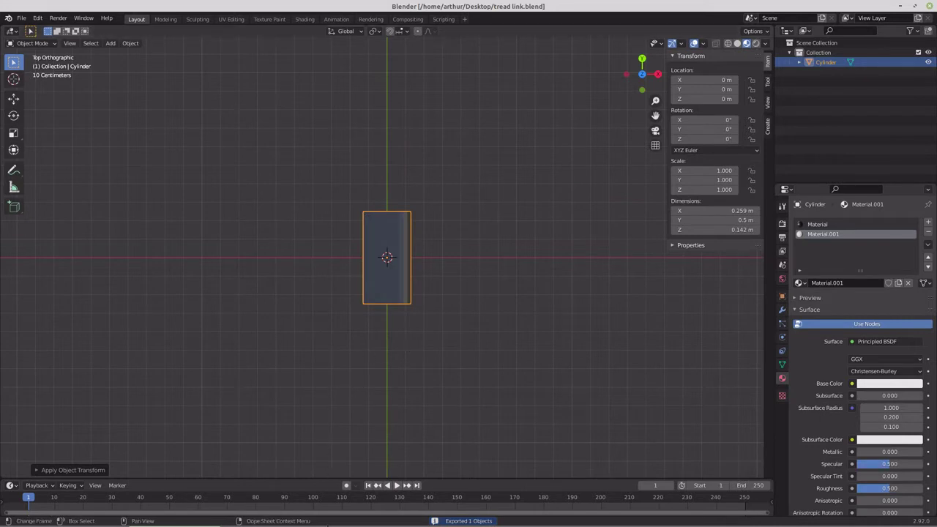
Switch to Godot, clear the output log and close the Link.tscn scene without saving
left_click(265, 521)
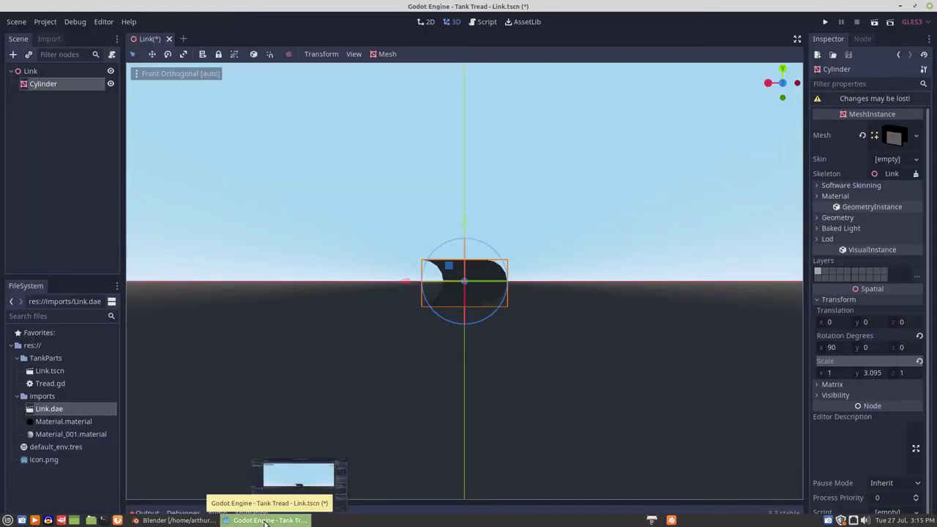
left_click(146, 514)
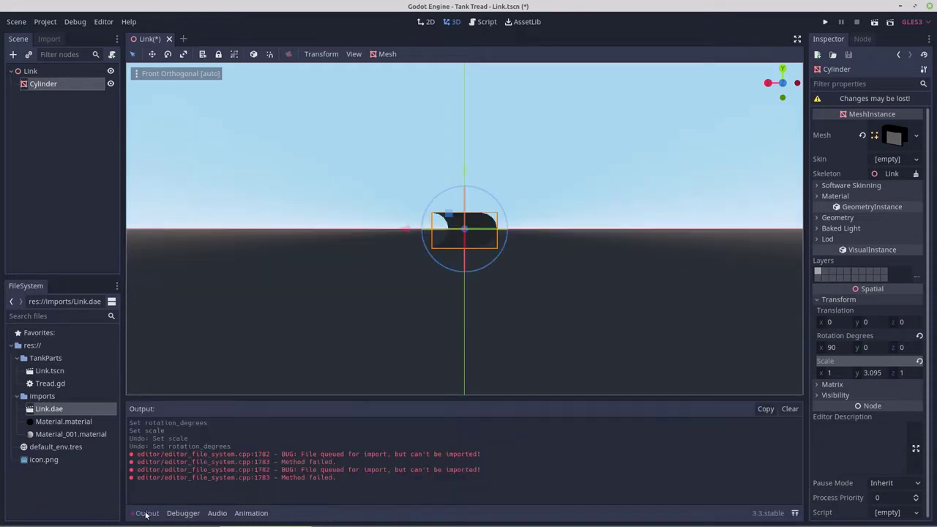
left_click(790, 408)
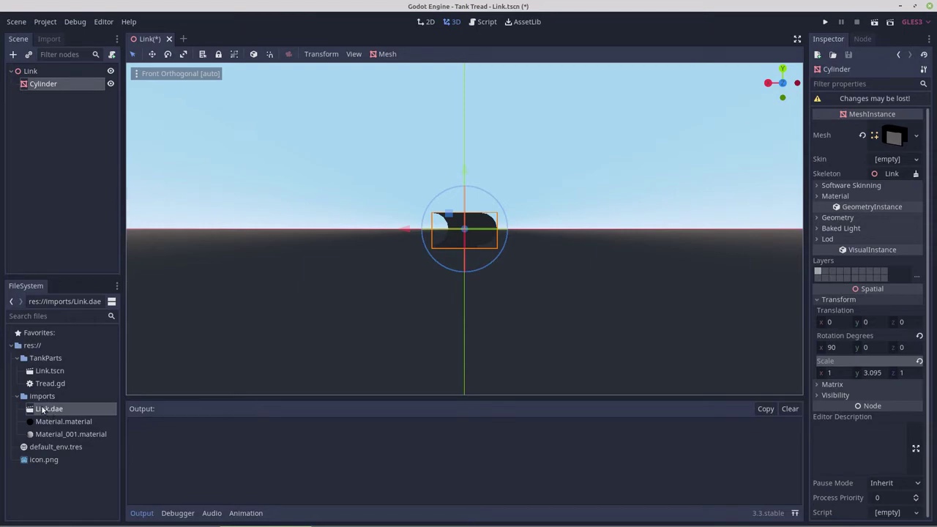
left_click(169, 39)
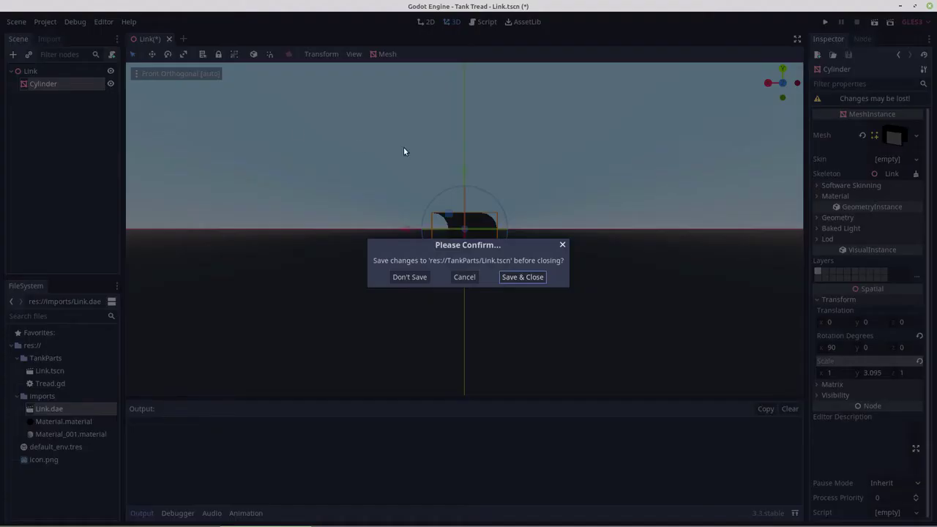
left_click(408, 278)
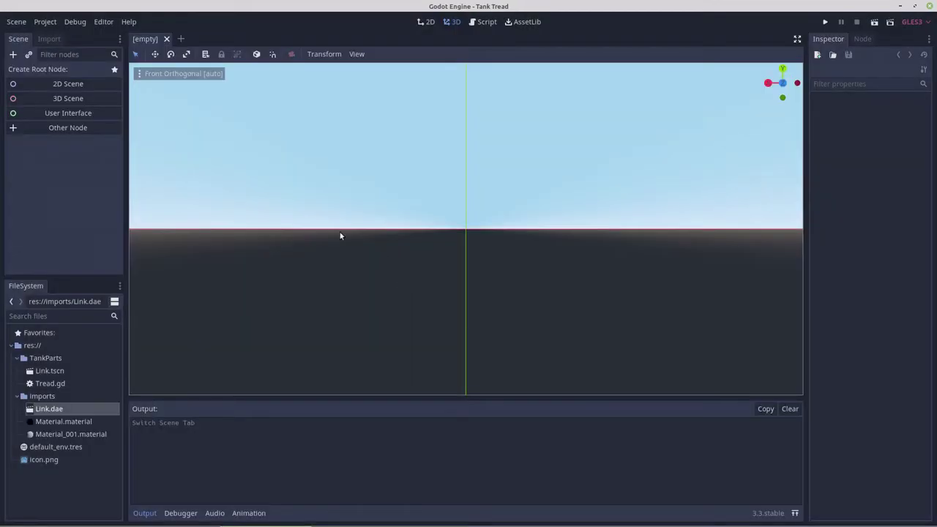
Open the imported Link.dae scene and view the tread link from the front
double_click(40, 411)
left_click(454, 284)
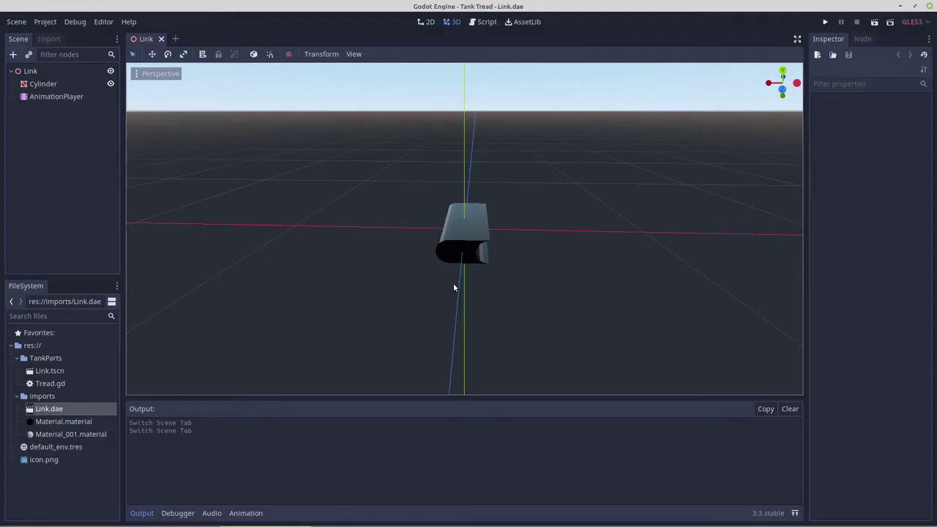
key("KP_1")
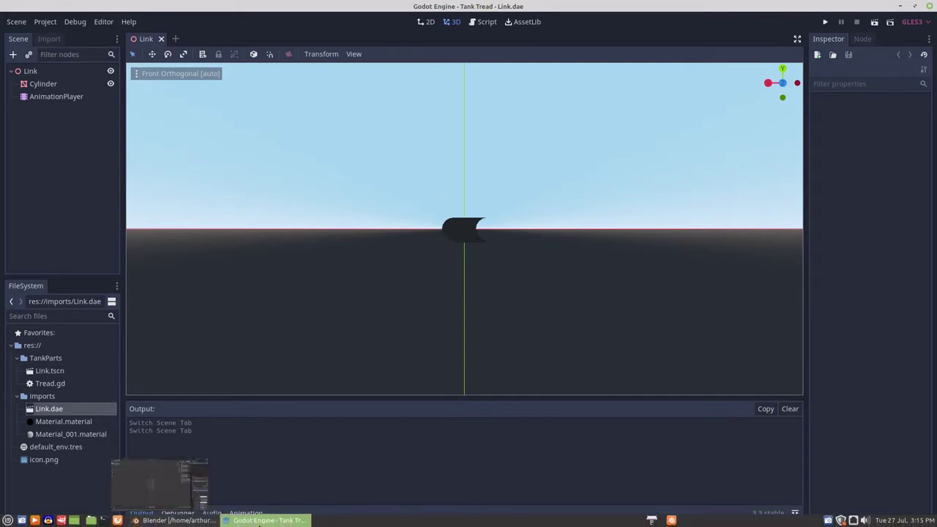
Compare the tread link's front-view orientation between Blender and Godot, and inspect the imported scene's AnimationPlayer node
left_click(176, 520)
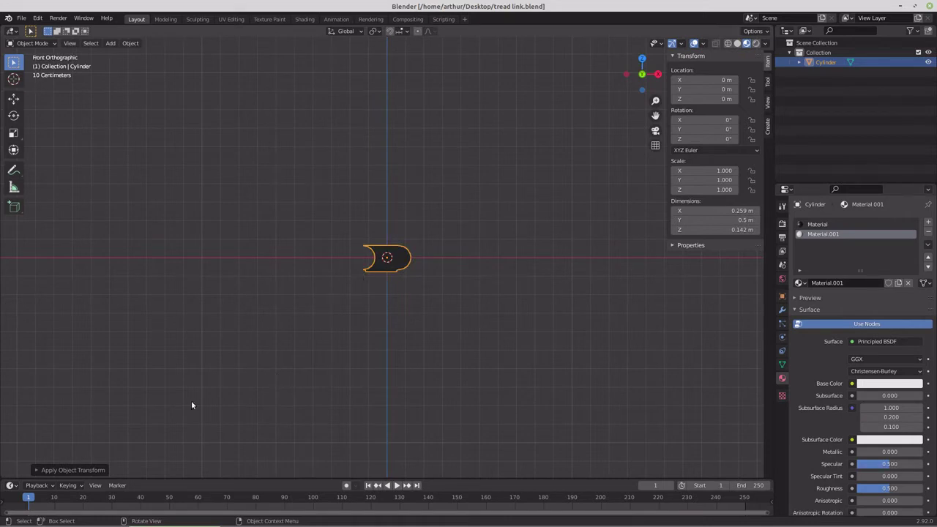
mouse_move(147, 524)
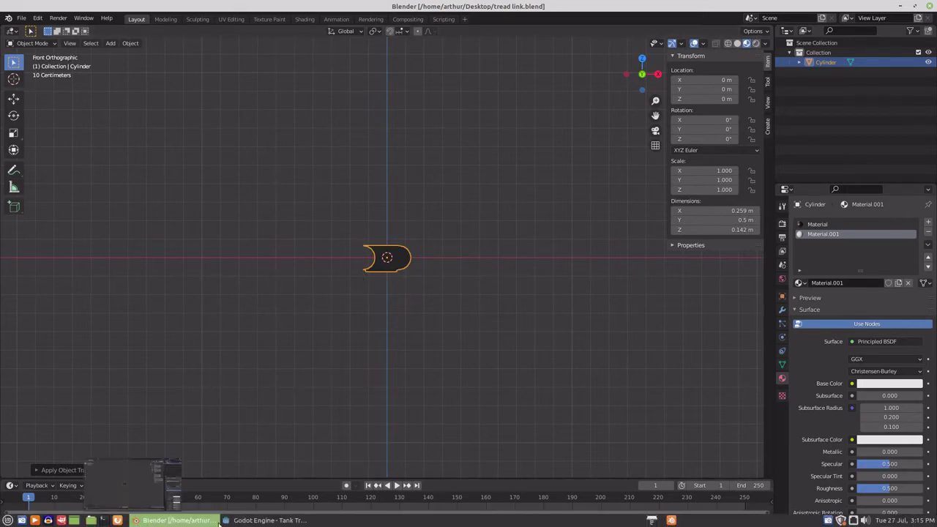
left_click(254, 522)
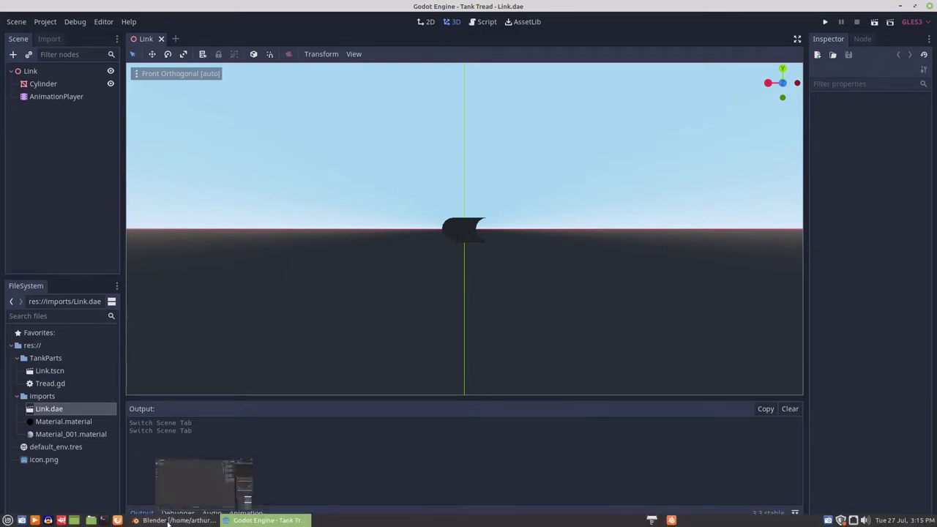
left_click(168, 522)
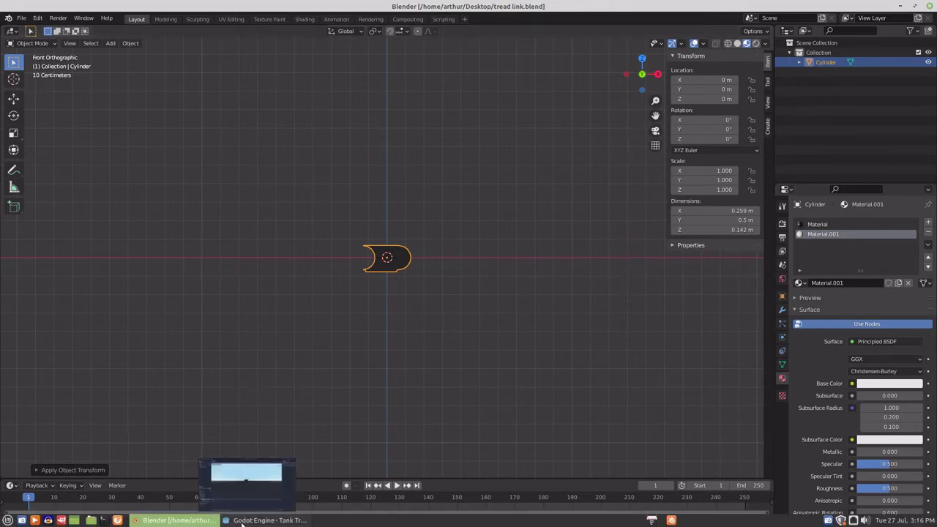
left_click(242, 523)
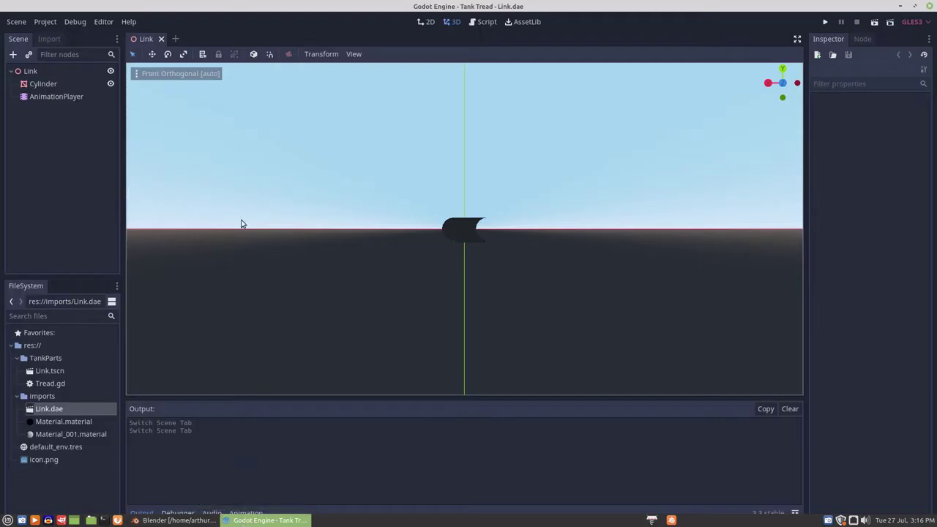
left_click(45, 98)
mouse_move(263, 523)
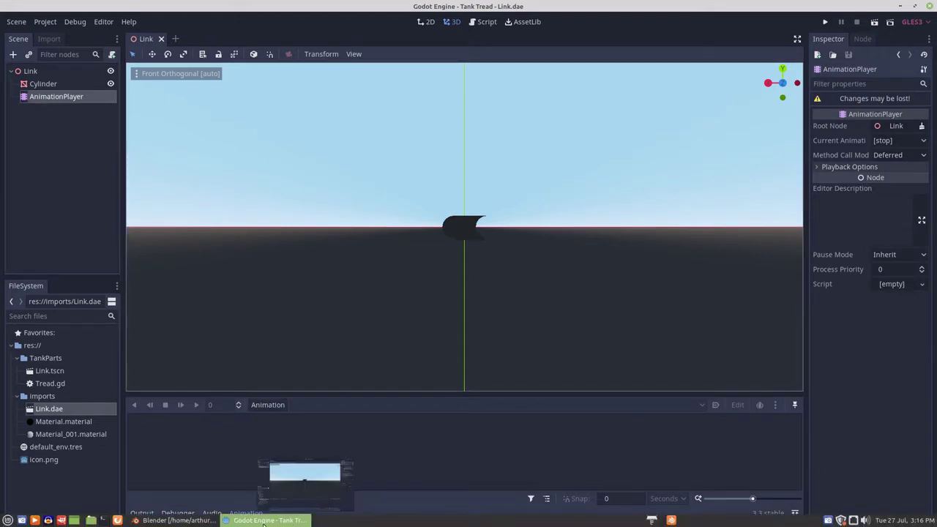
Switch to Blender and rename the Cylinder object as TreadLink
left_click(179, 521)
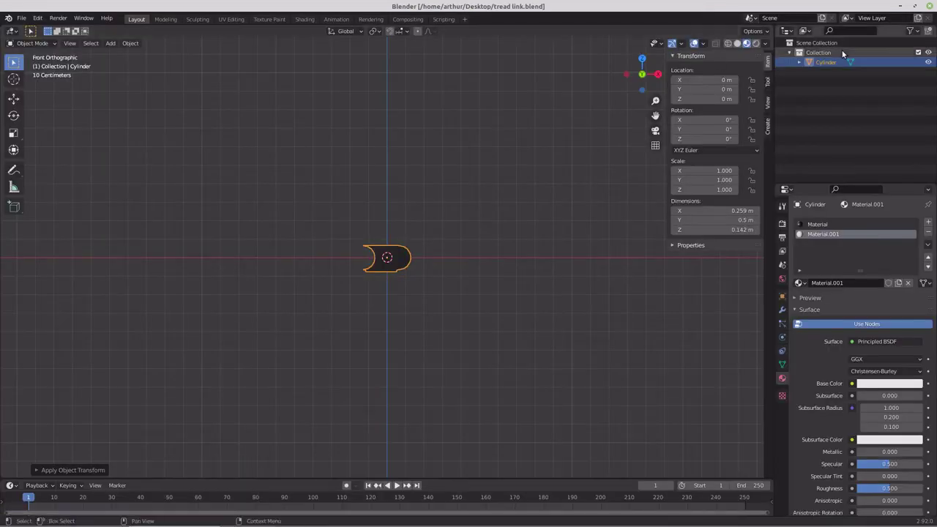
double_click(825, 63)
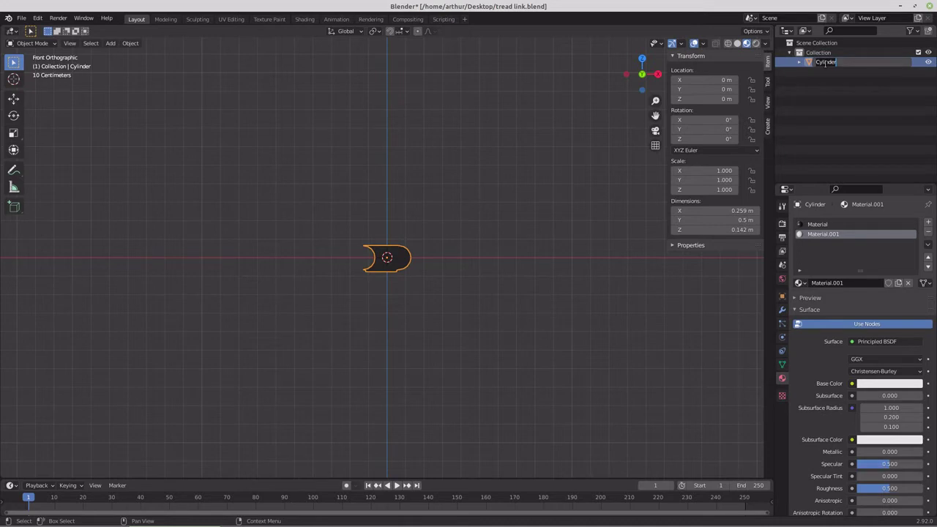
type("Tre")
type("adLink")
key("Return")
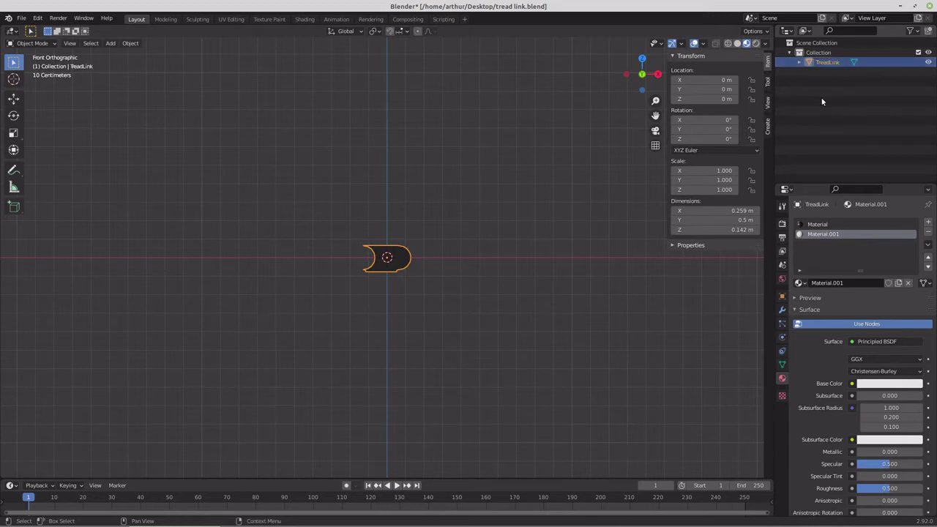
Export the renamed TreadLink object as Collada over Link.dae in the imports folder
left_click(22, 20)
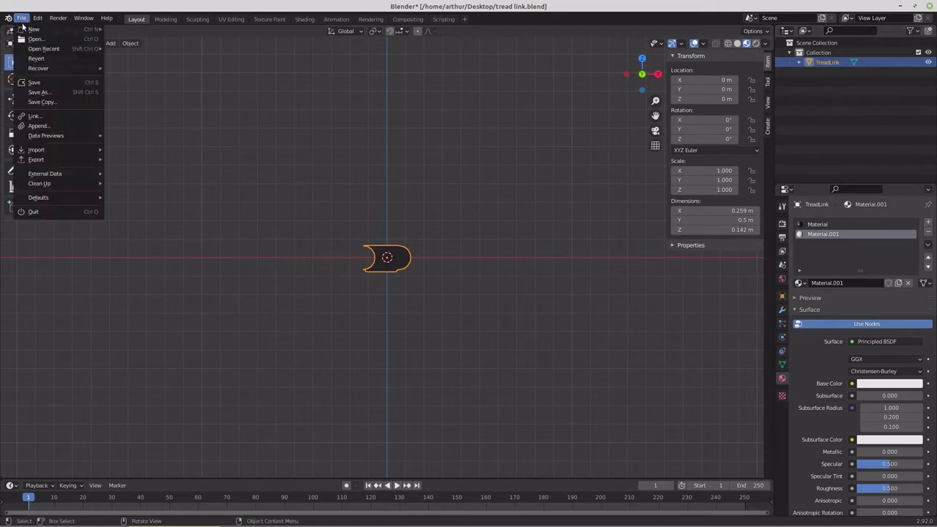
mouse_move(47, 160)
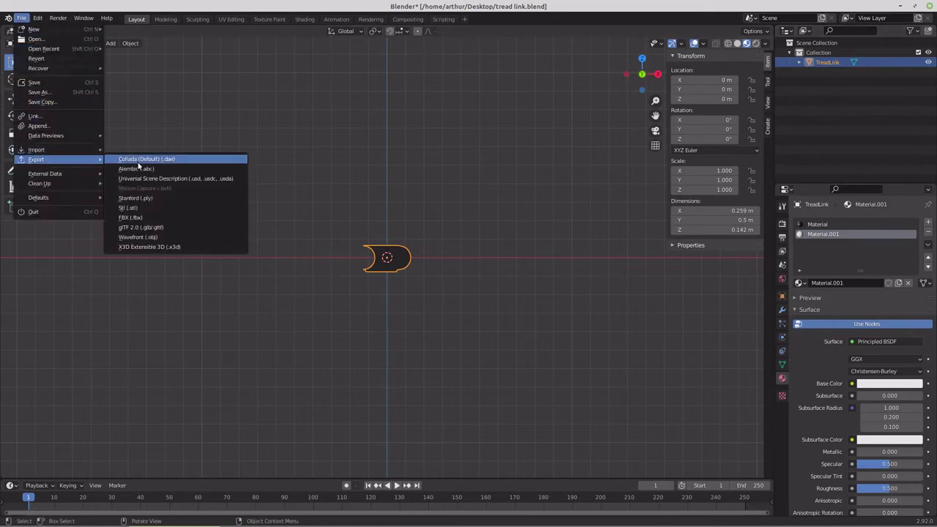
left_click(138, 163)
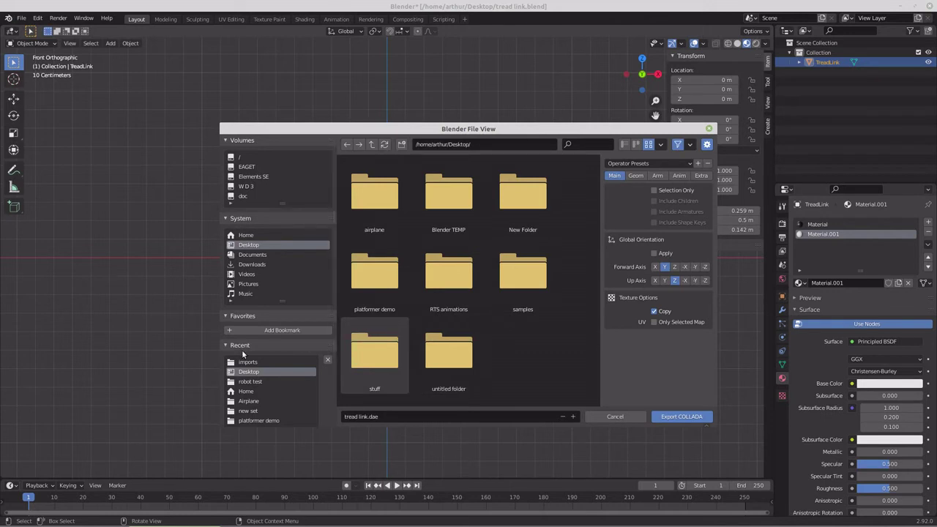
left_click(247, 362)
double_click(369, 210)
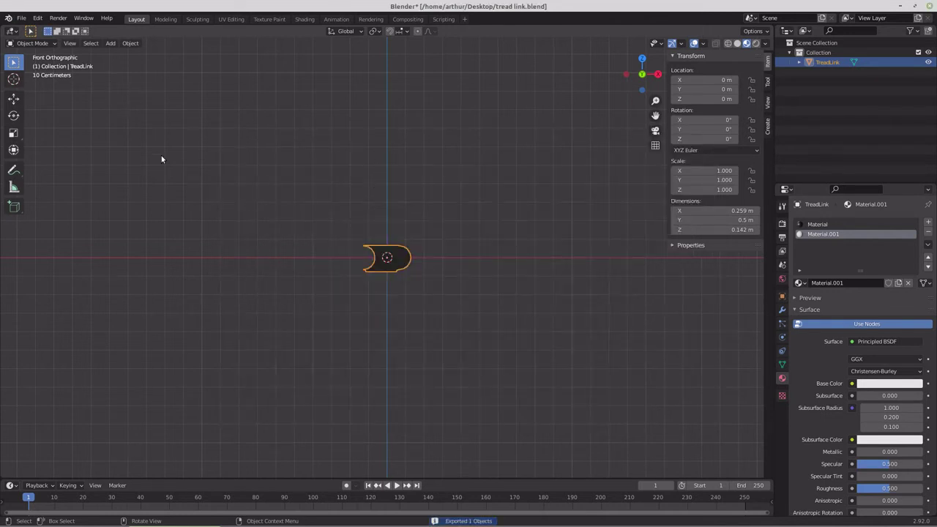
Save tread link.blend and save the project again on the Desktop under the name Tank.blend
key("ctrl+s")
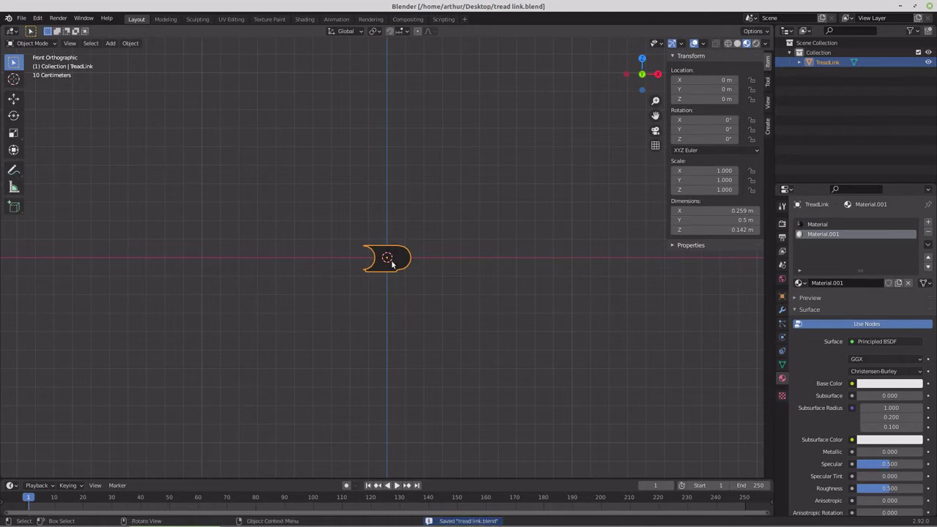
left_click(25, 20)
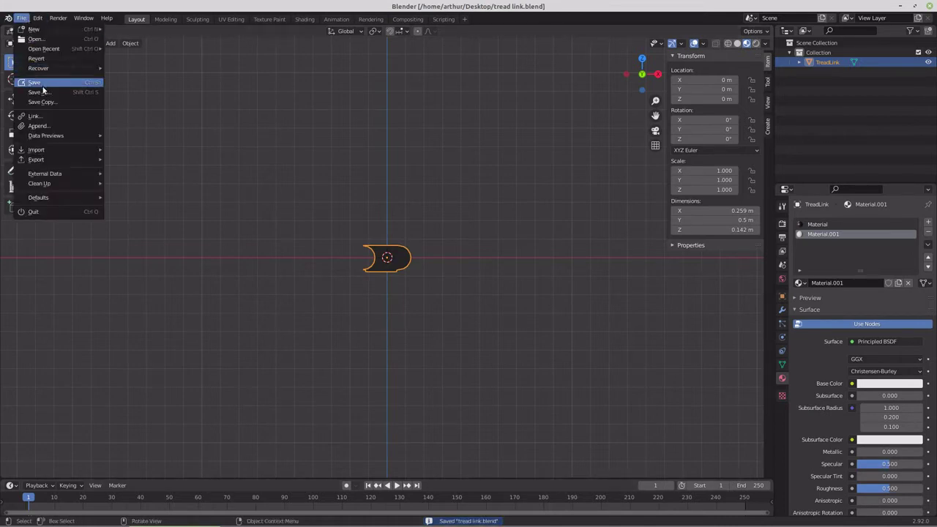
left_click(39, 93)
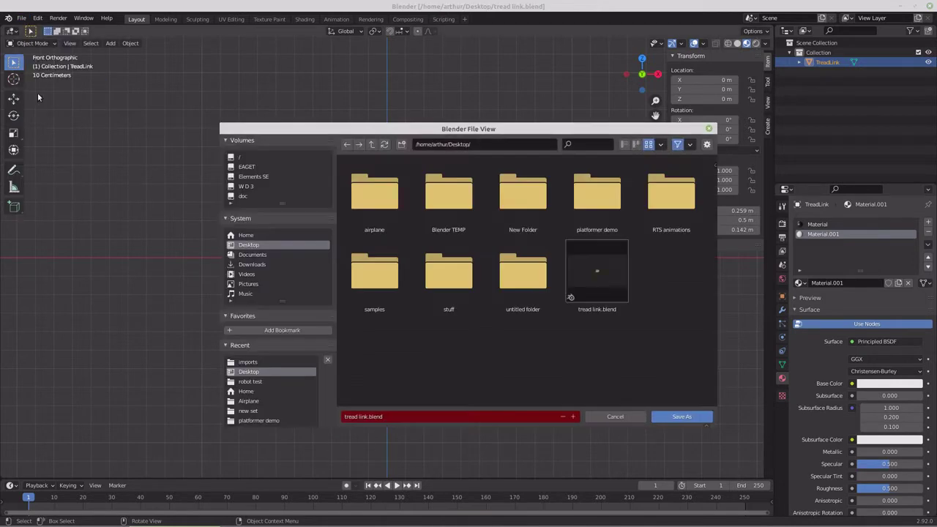
left_click(356, 417)
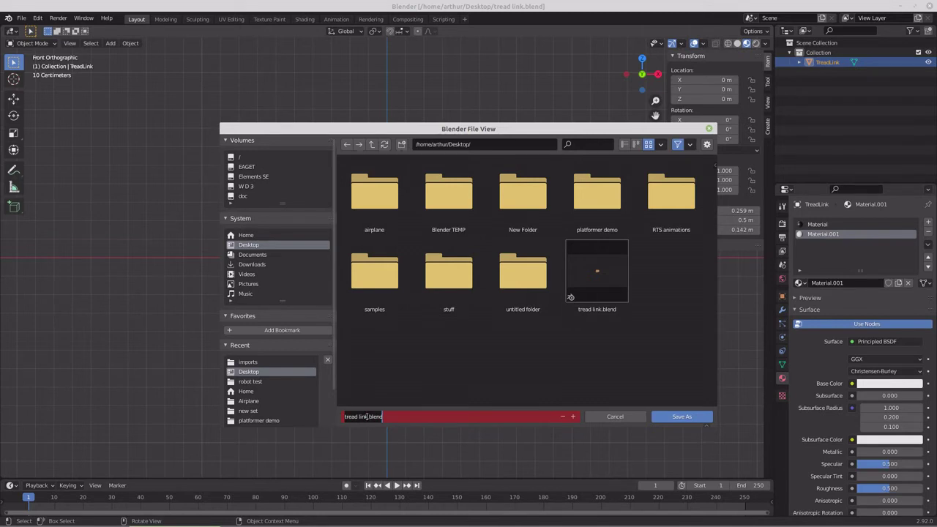
left_click_drag(367, 416, 341, 421)
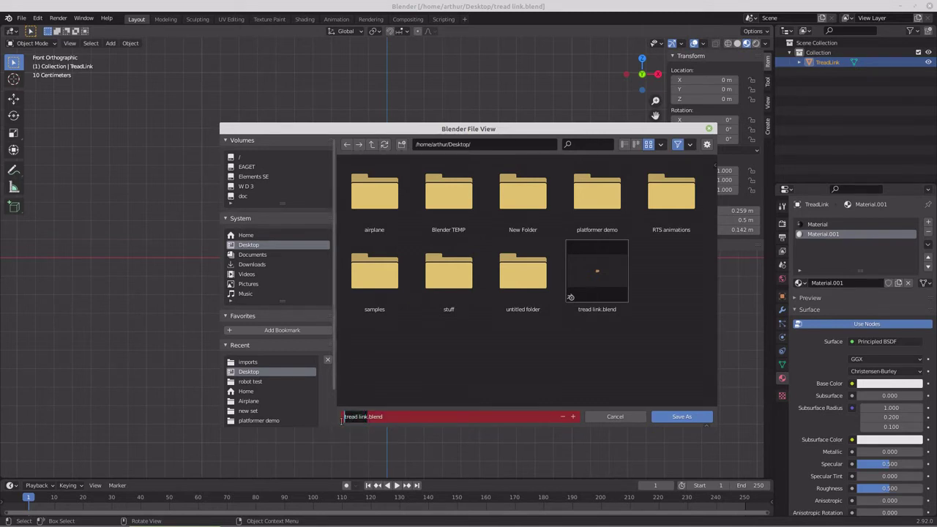
type("Tank")
left_click(682, 416)
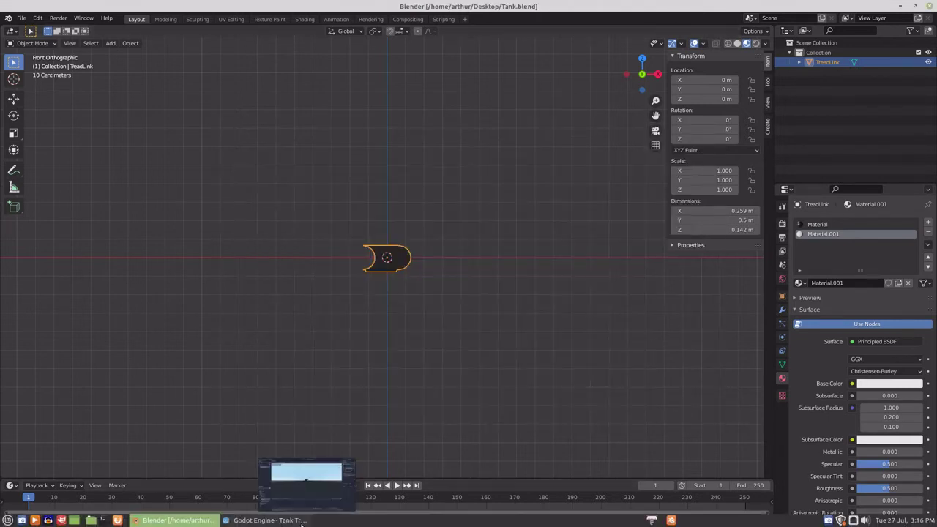
Switch to Godot, reload the newer Link.dae from disk and delete its AnimationPlayer node
left_click(275, 521)
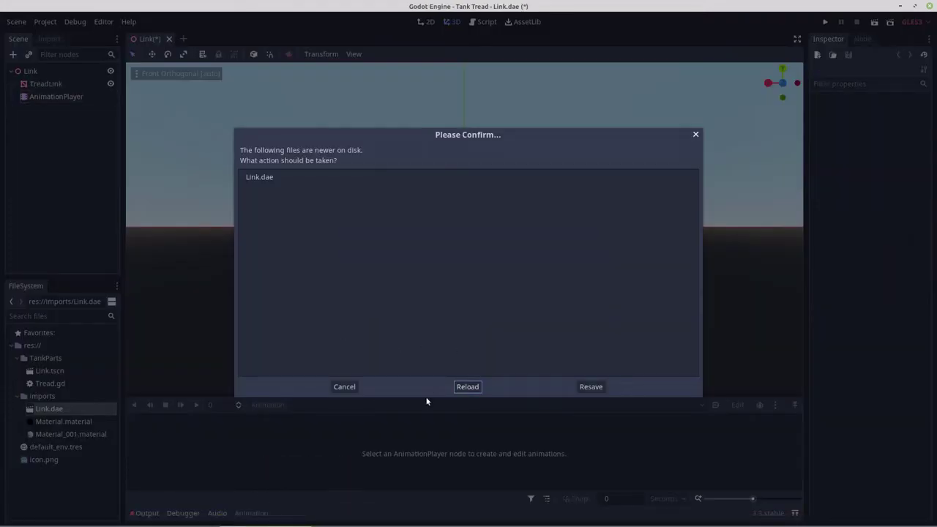
left_click(460, 387)
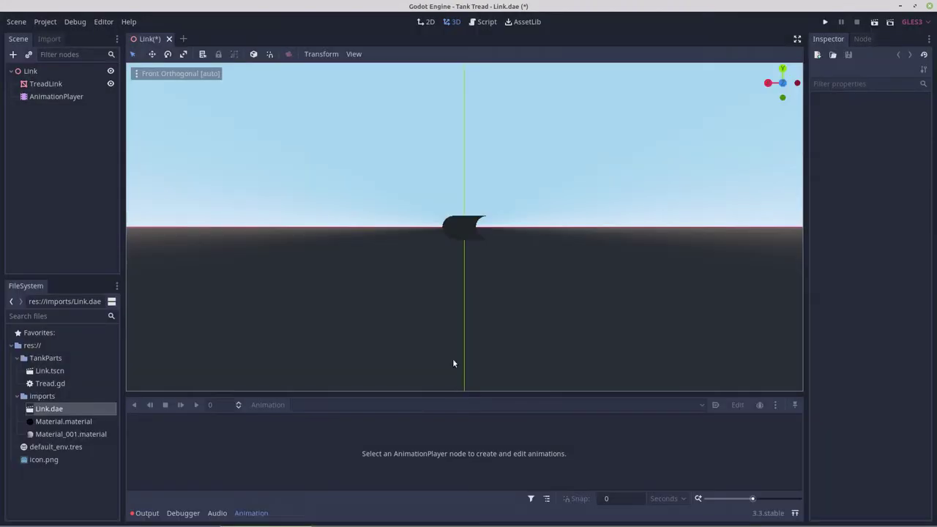
left_click(48, 97)
right_click(47, 97)
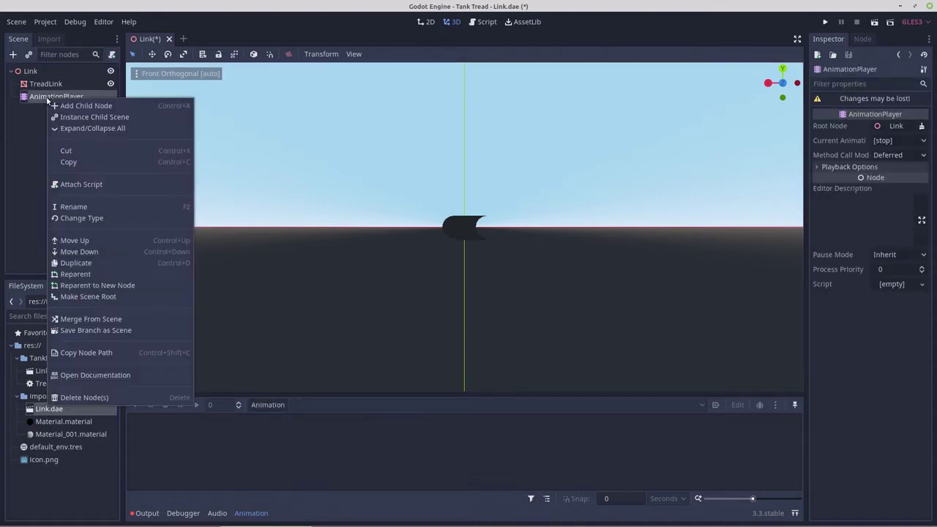
left_click(76, 397)
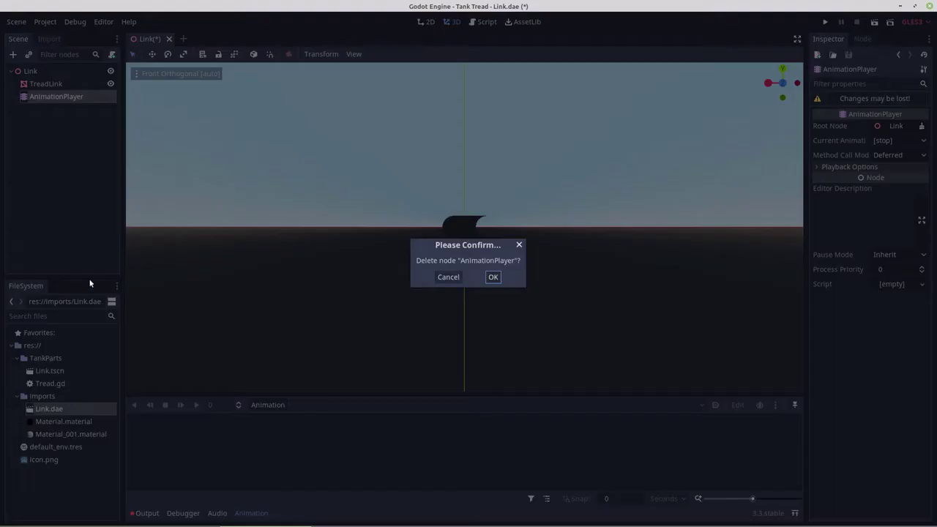
left_click(492, 277)
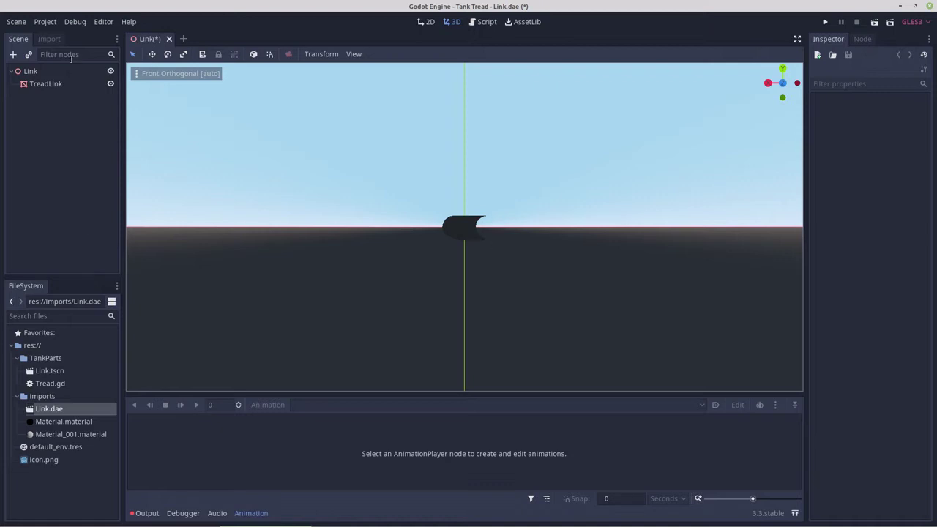
Save the cleaned Link scene over the existing Link.tscn in the TankParts folder
left_click(16, 21)
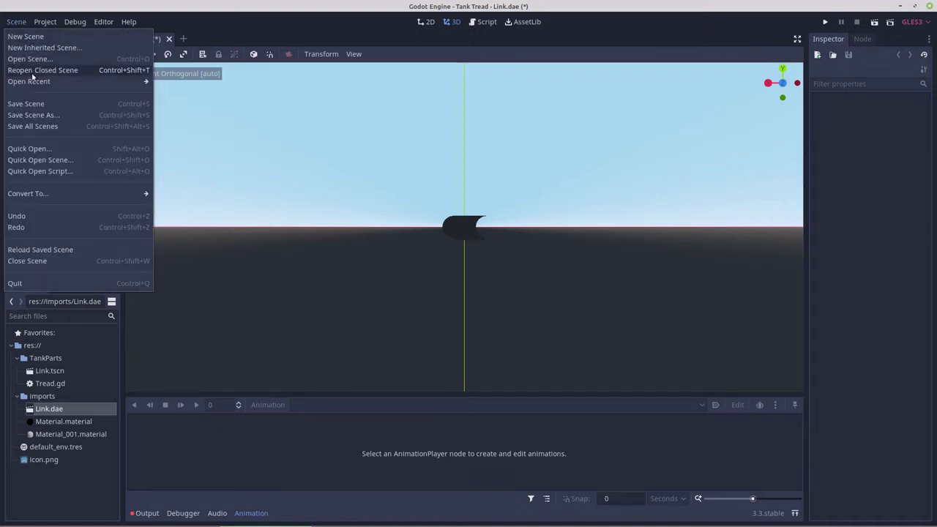
left_click(32, 115)
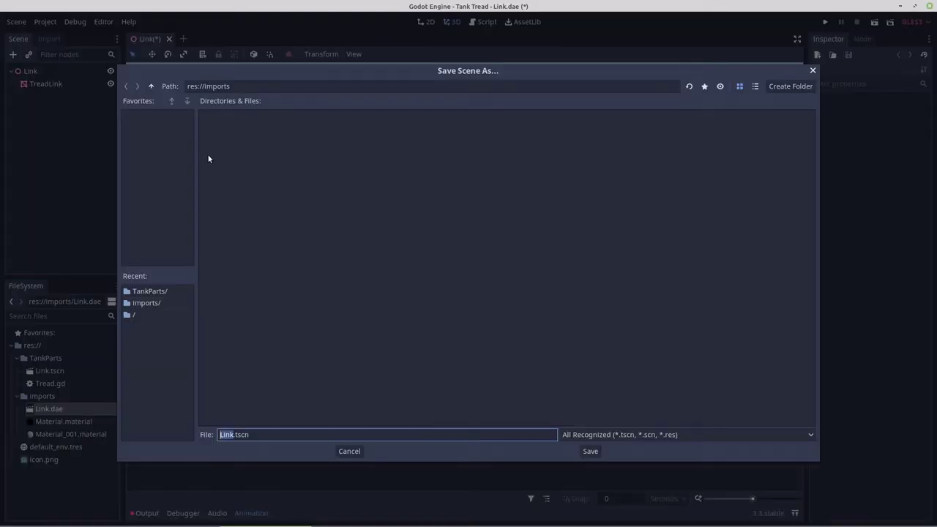
left_click(147, 292)
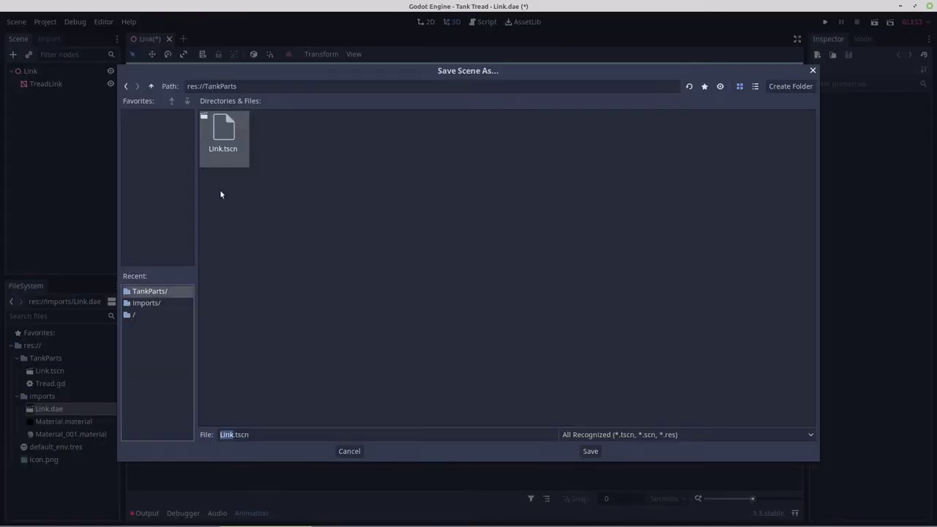
double_click(223, 136)
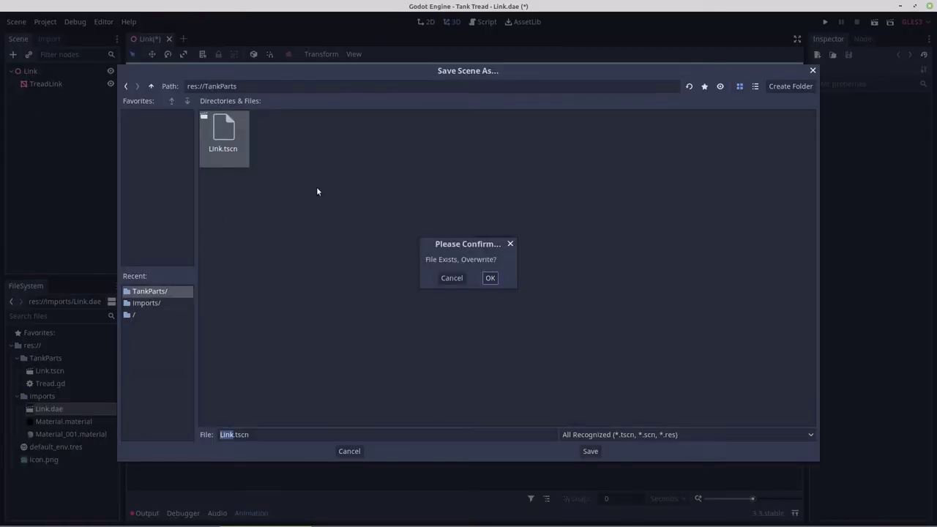
left_click(490, 278)
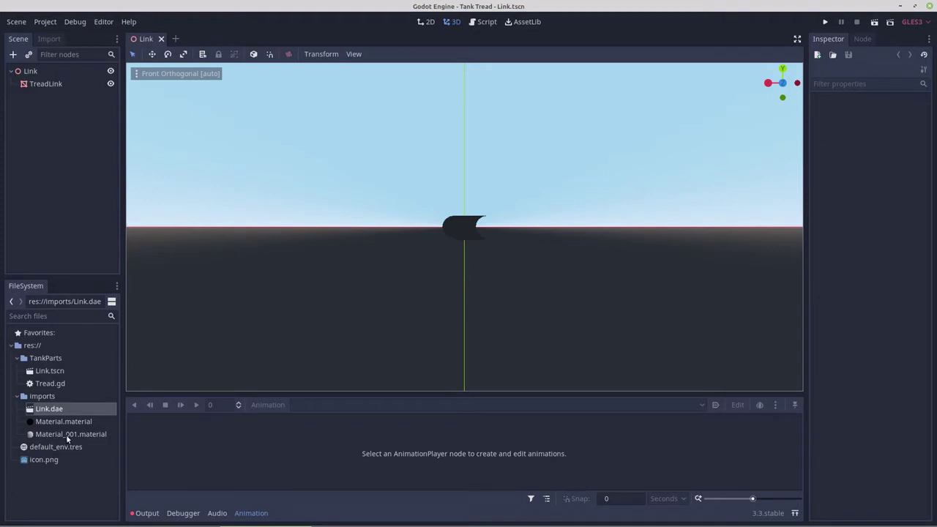
Clear the output log and collapse the imports and TankParts folders in the project file tree
left_click(140, 514)
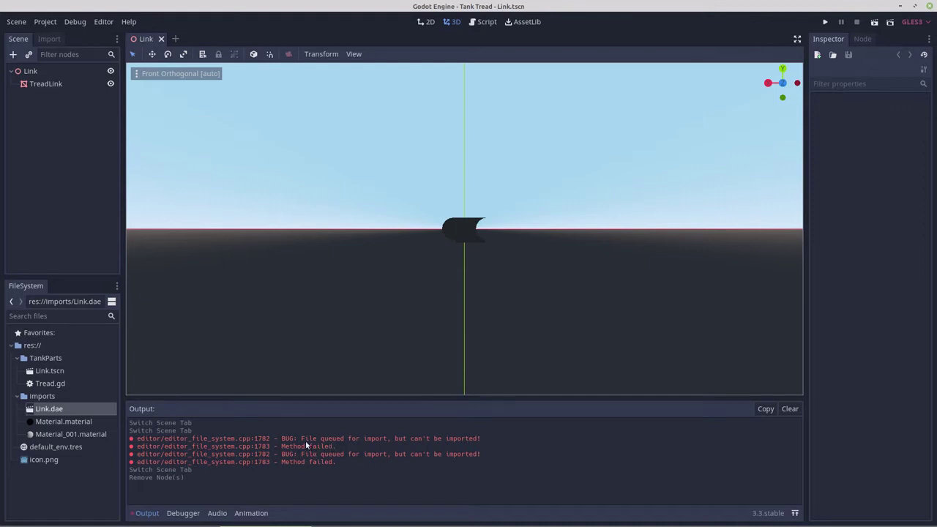
left_click(790, 410)
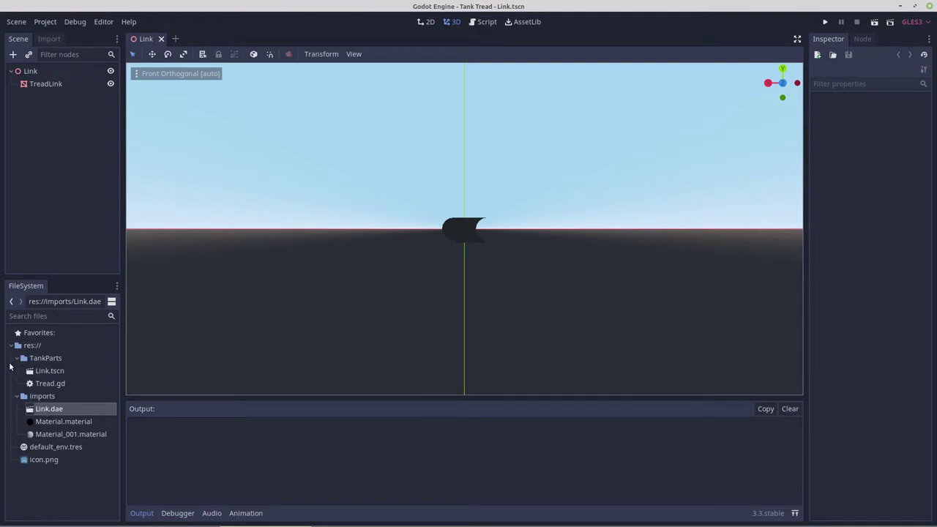
left_click(16, 396)
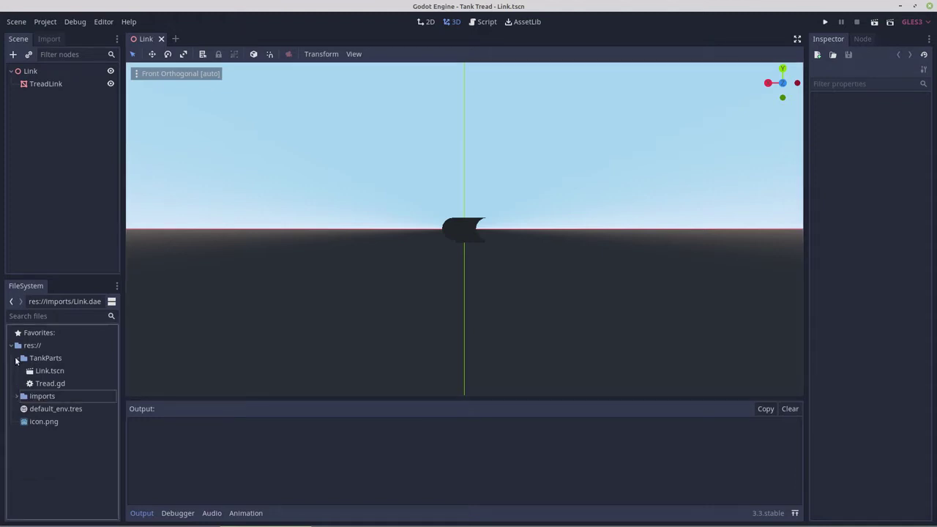
left_click(16, 358)
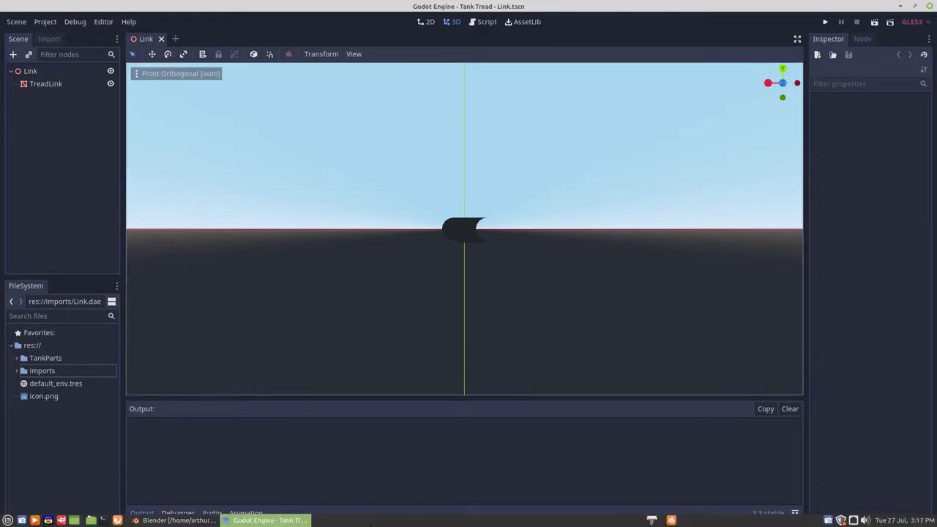
Switch to Blender and add an Array modifier to the TreadLink object
mouse_move(235, 524)
left_click(176, 521)
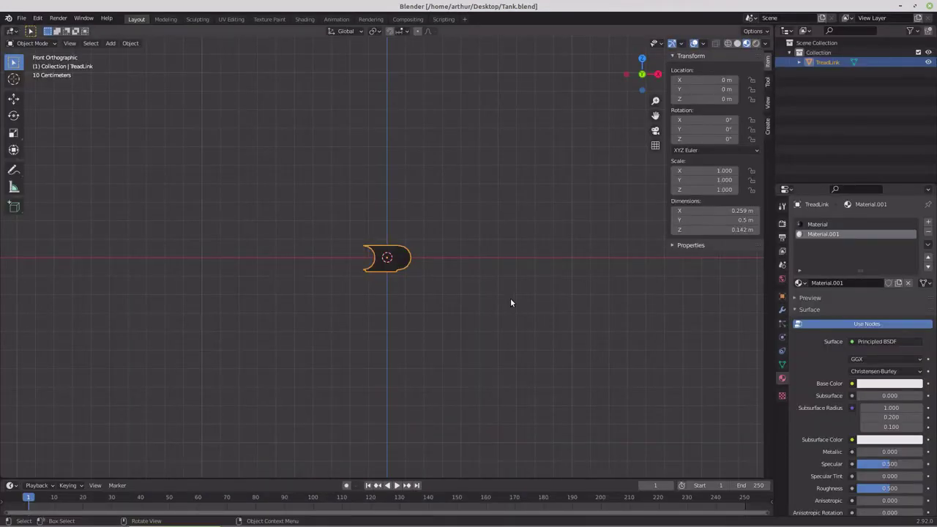
scroll(486, 290, "down", 2)
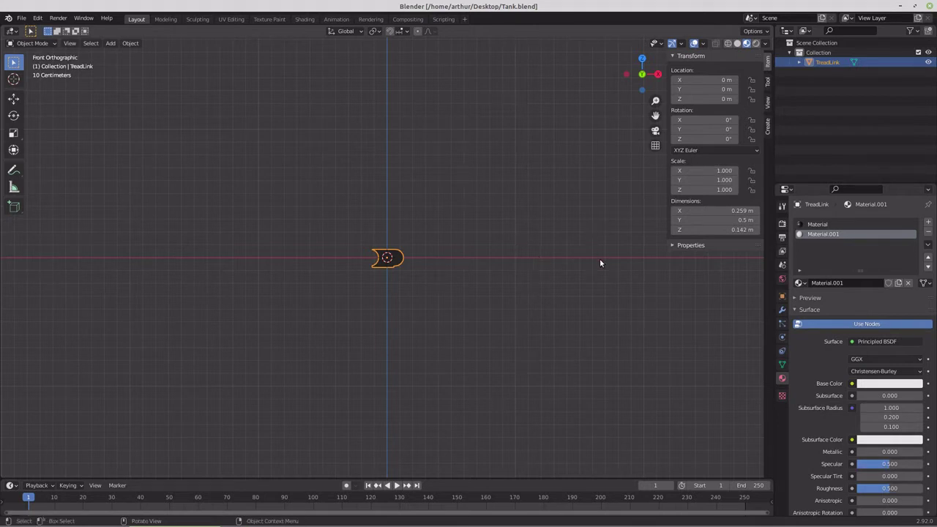
key("n")
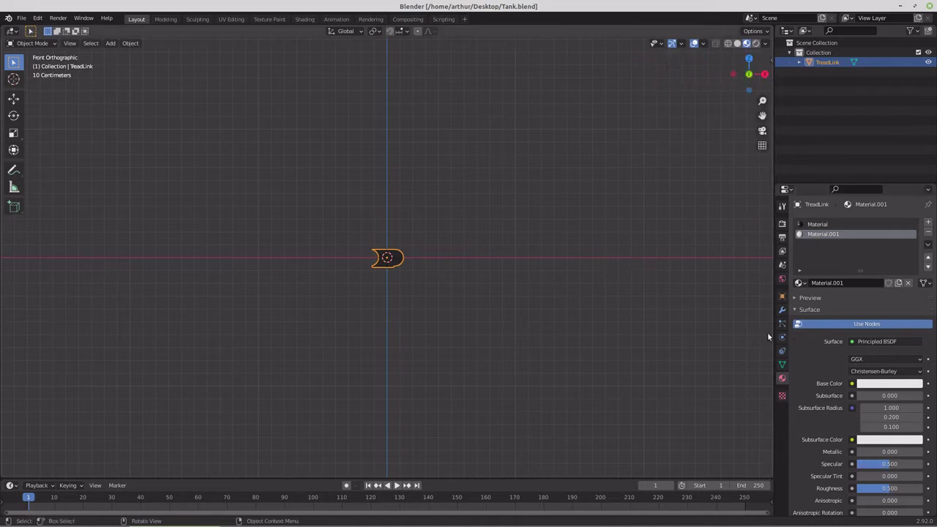
left_click(782, 311)
left_click(821, 223)
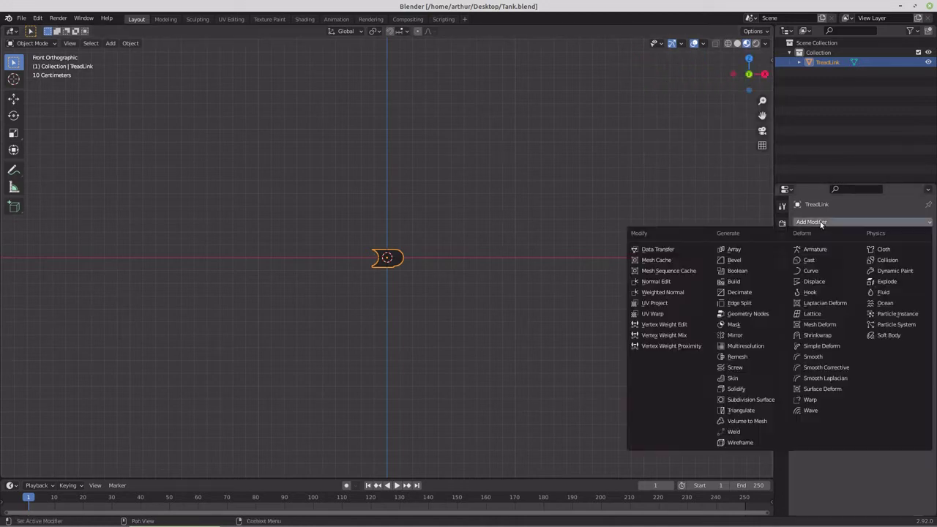
left_click(732, 250)
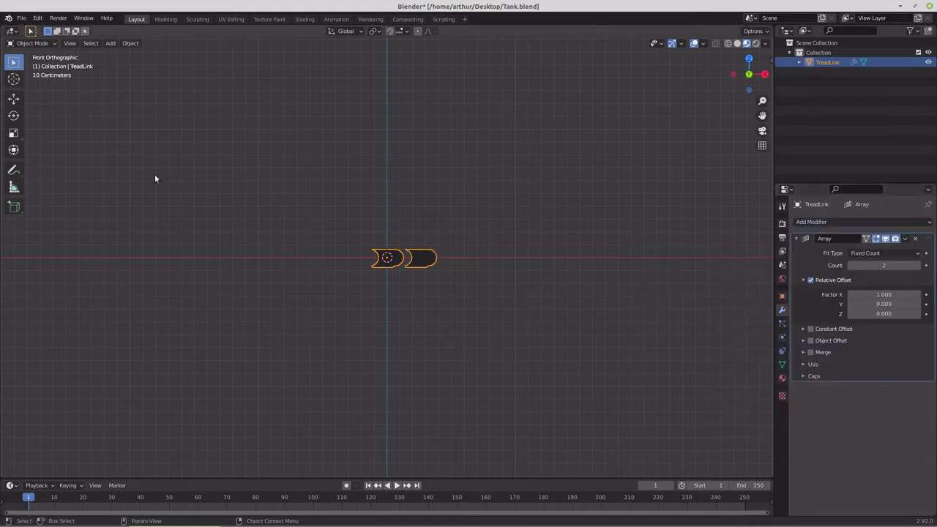
Set the Array modifier's relative offset X factor to 0.88
left_click(861, 294)
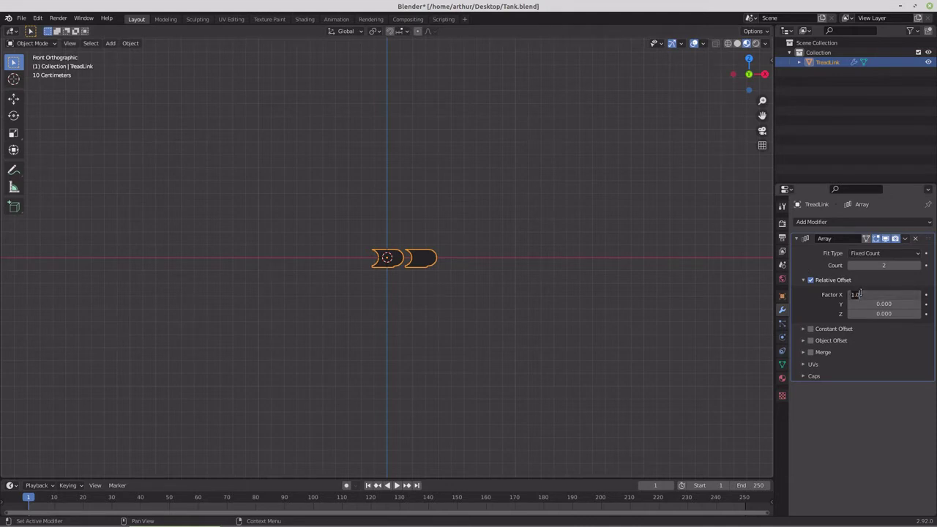
key("BackSpace")
type("0.8")
key("Return")
scroll(387, 284, "up", 8)
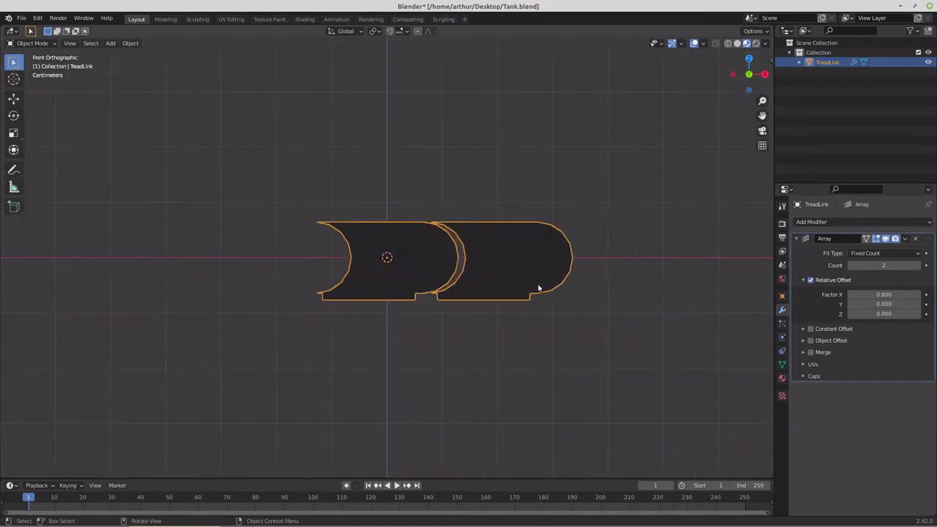
left_click(885, 295)
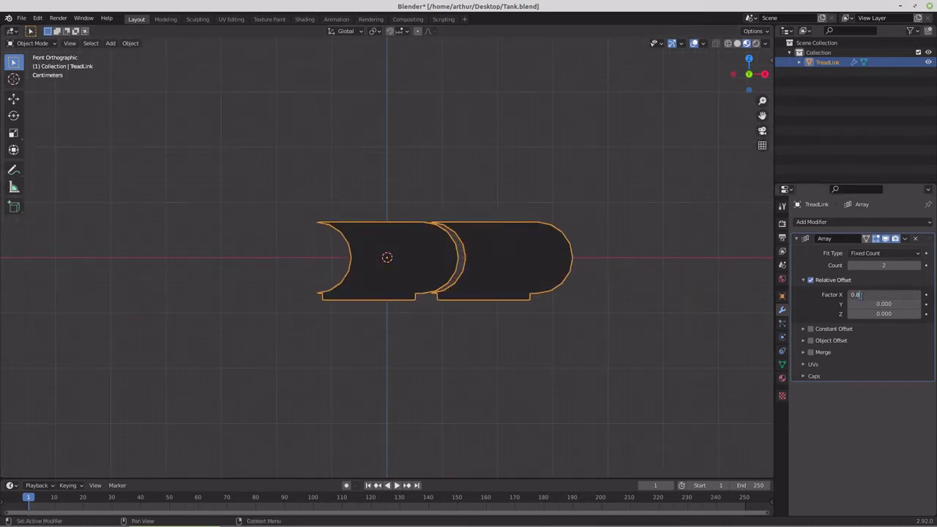
type("8")
key("Return")
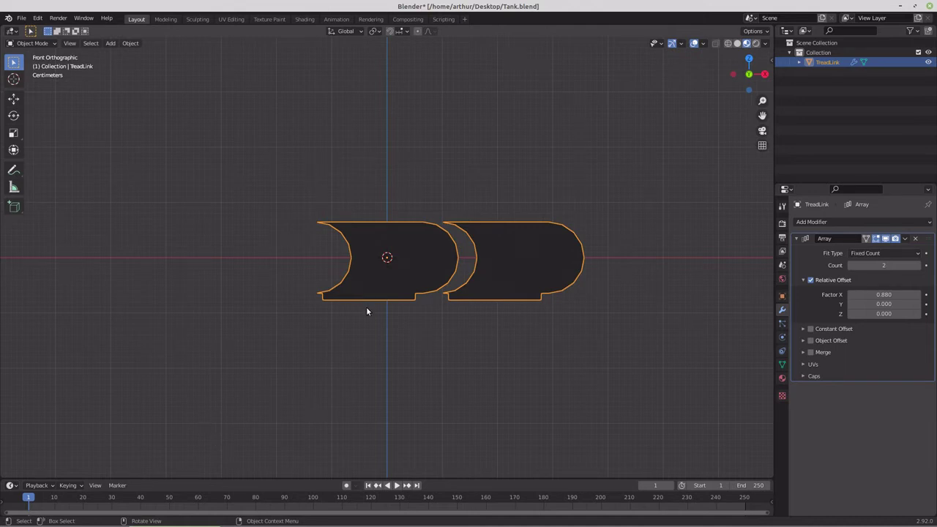
Raise the Array modifier's count to 20 links
scroll(547, 320, "down", 7)
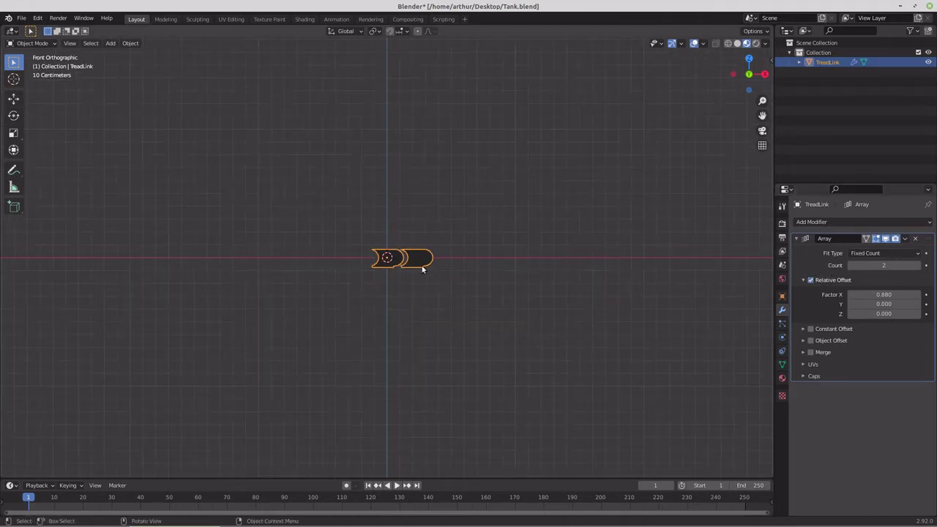
scroll(422, 269, "down", 4)
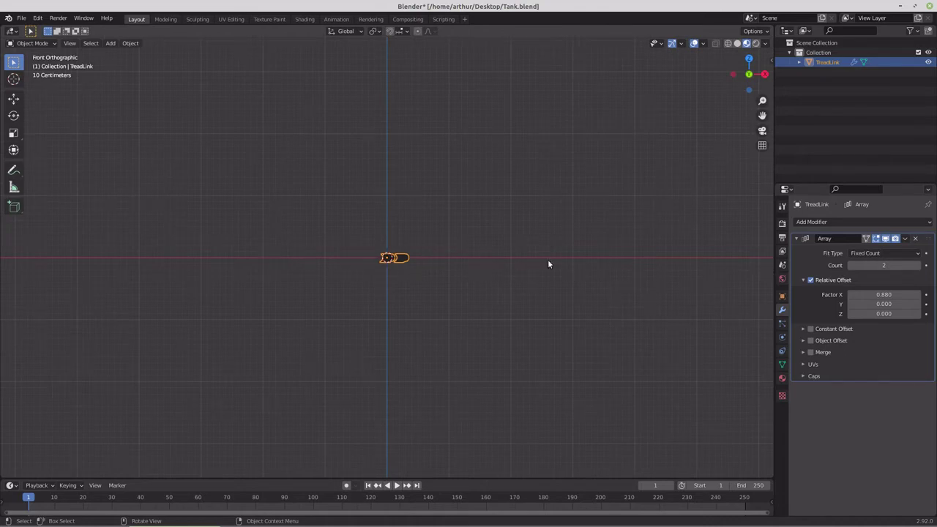
left_click(919, 266)
left_click(918, 266)
left_click(918, 266)
left_click(918, 266)
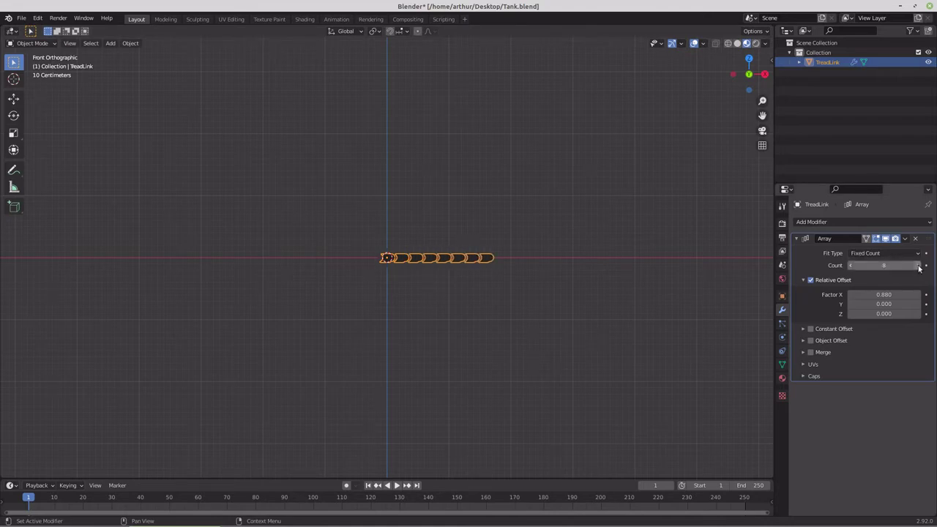
left_click(918, 266)
left_click(918, 266)
left_click(918, 266)
left_click(918, 266)
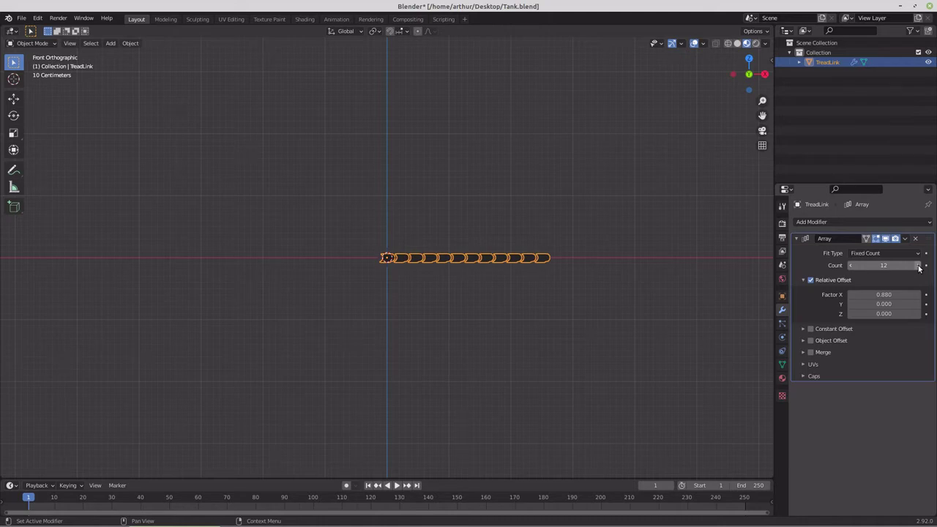
left_click(918, 266)
left_click(919, 266)
left_click(918, 266)
left_click(918, 266)
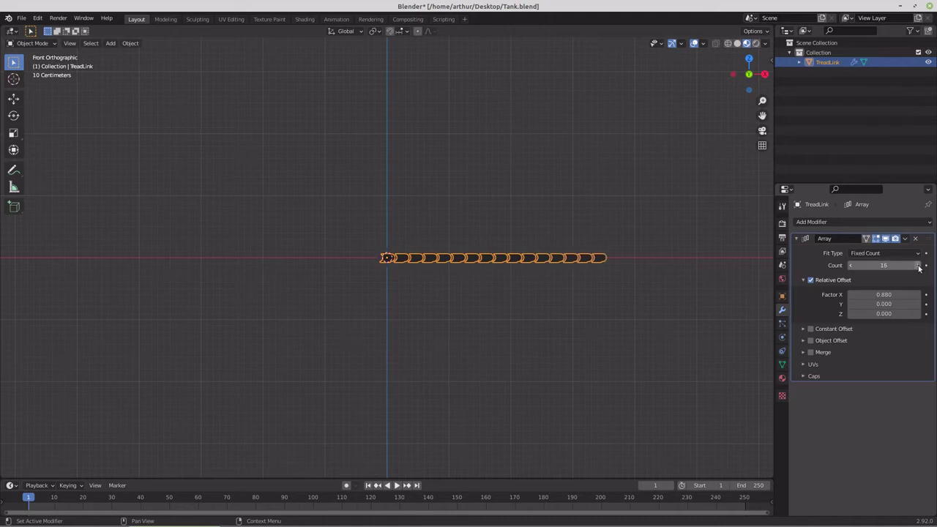
left_click(918, 266)
left_click(918, 266)
left_click(918, 266)
left_click(918, 265)
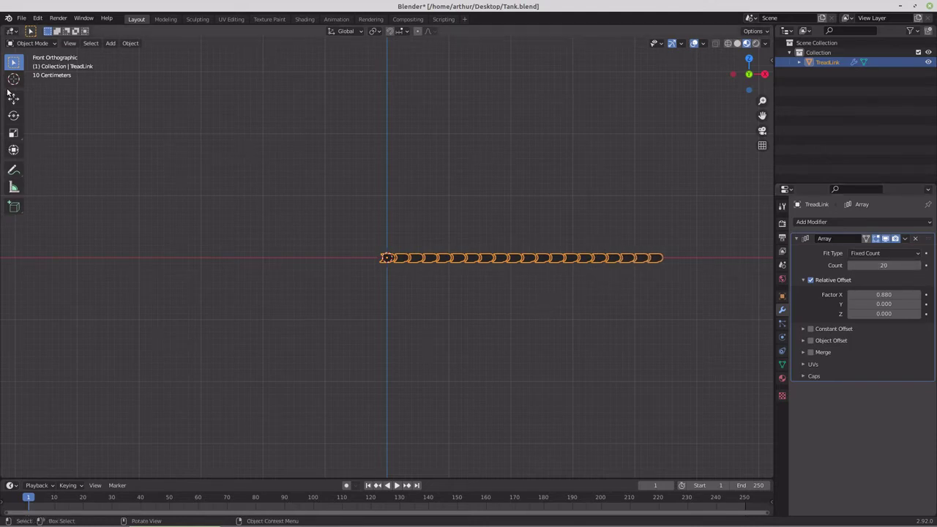
Move TreadLink in the negative X direction until the row of links is centred on the world origin
left_click(12, 103)
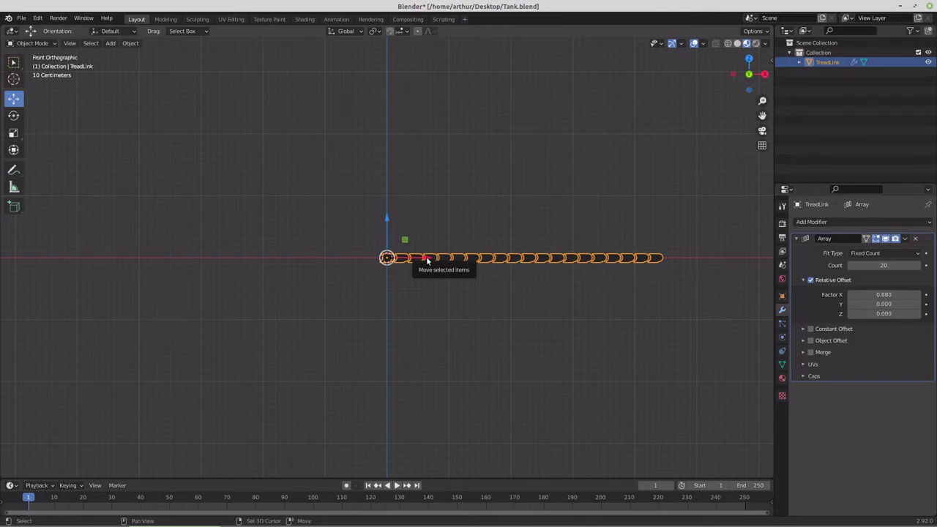
left_click_drag(427, 259, 425, 262)
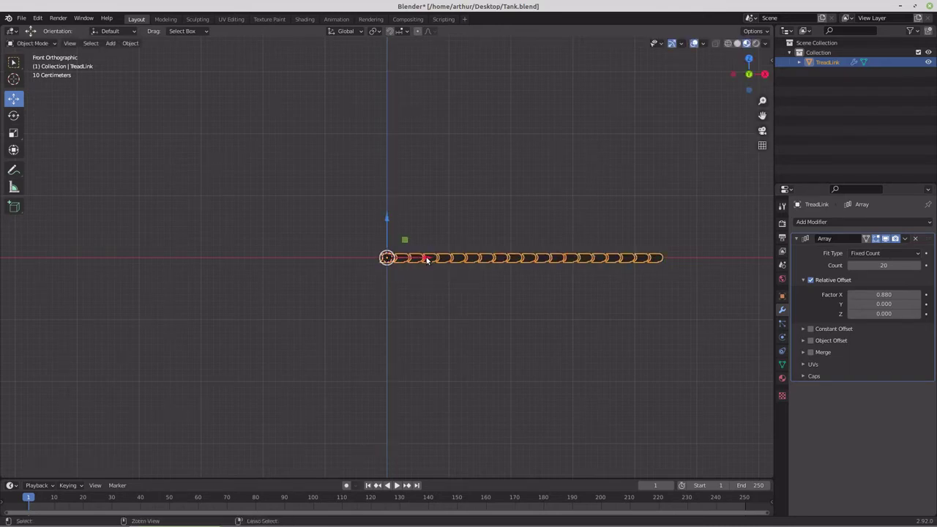
left_click_drag(425, 262, 290, 261)
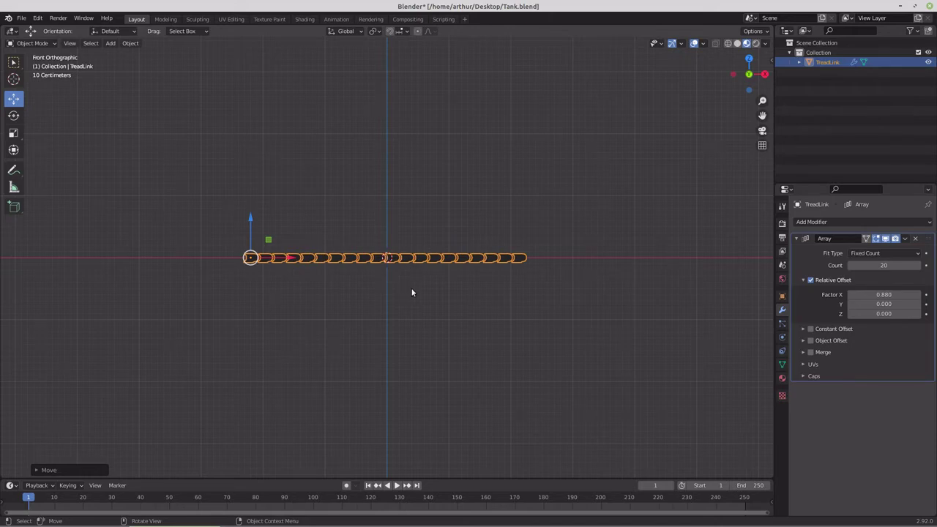
Add a cube mesh at the origin and raise it along Z so its base sits just below the link row
key("shift+a")
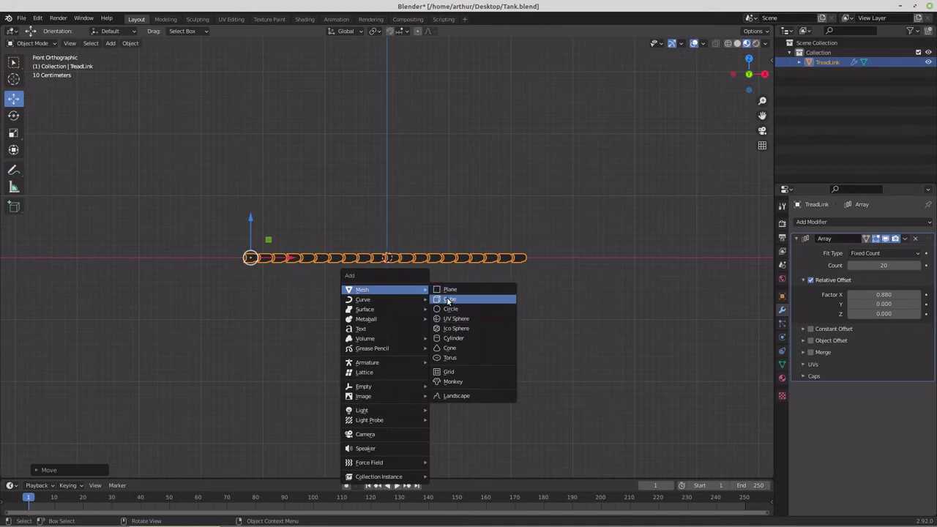
left_click(447, 299)
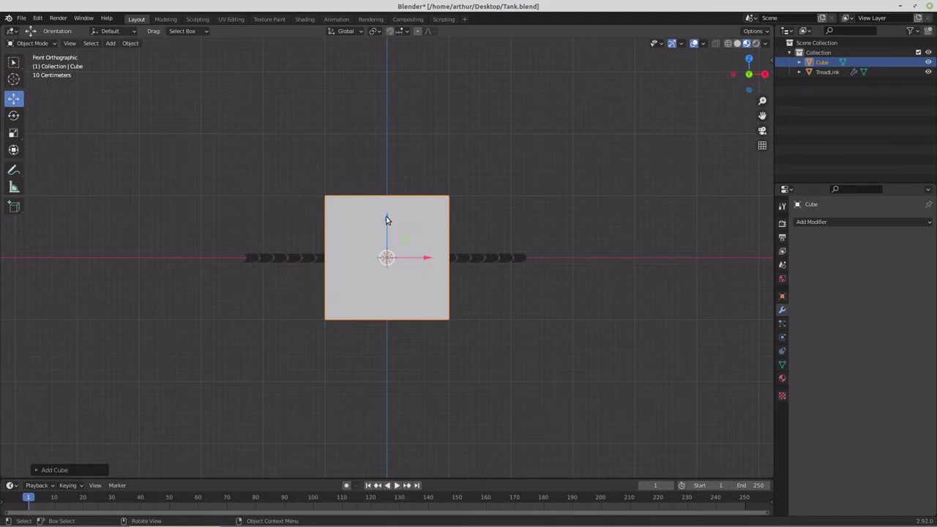
left_click_drag(387, 219, 388, 182)
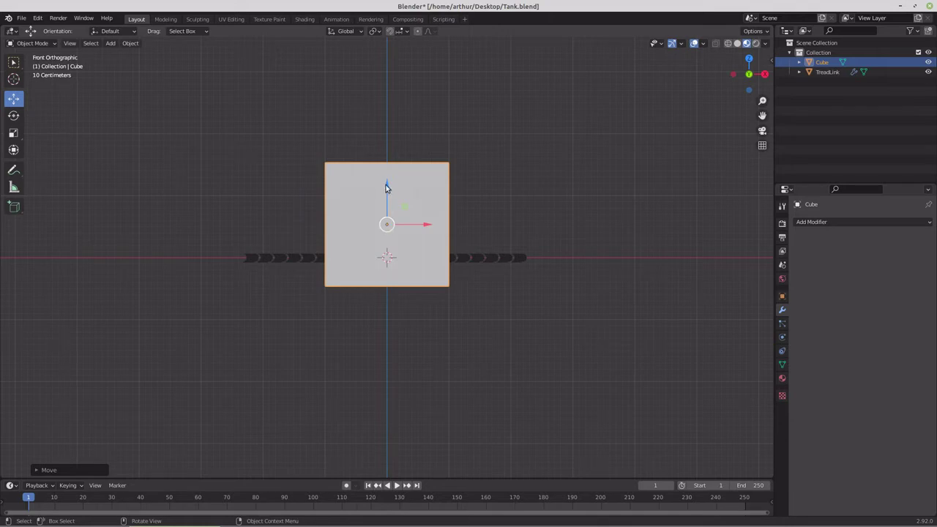
left_click_drag(387, 186, 387, 182)
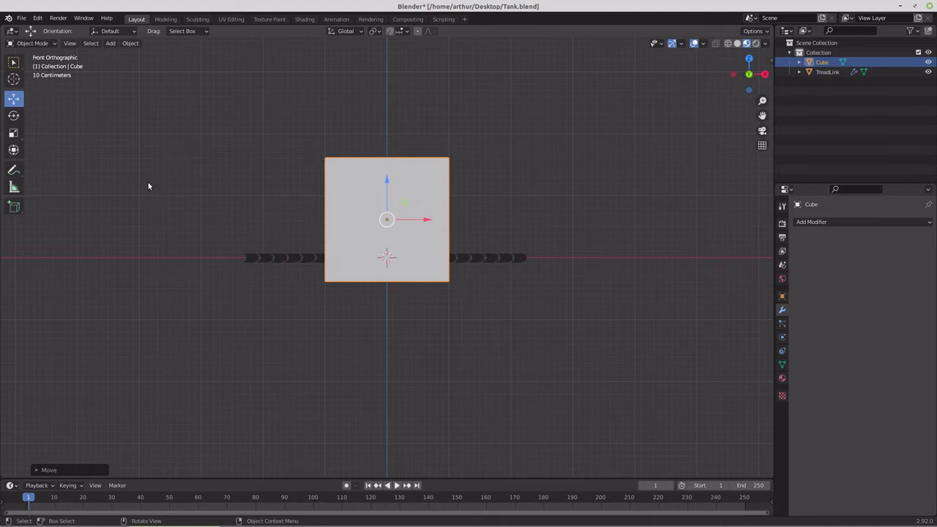
In Edit Mode, scale the cube mesh down to about 0.34 and stretch it along X past both ends of the link row
key("Tab")
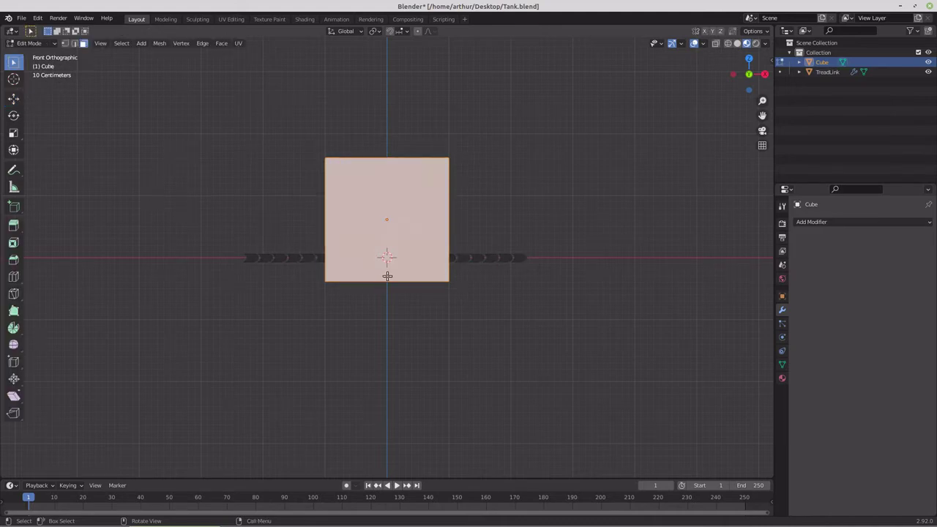
key("s")
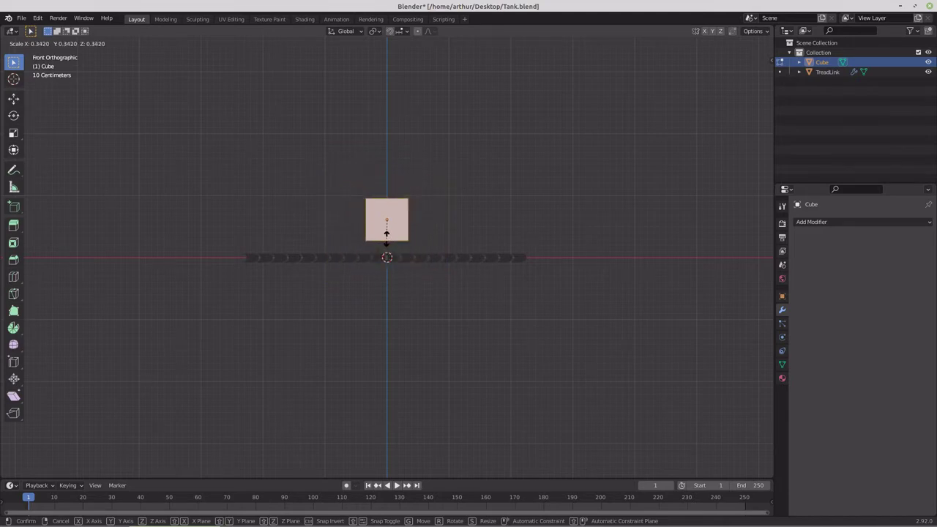
left_click(387, 233)
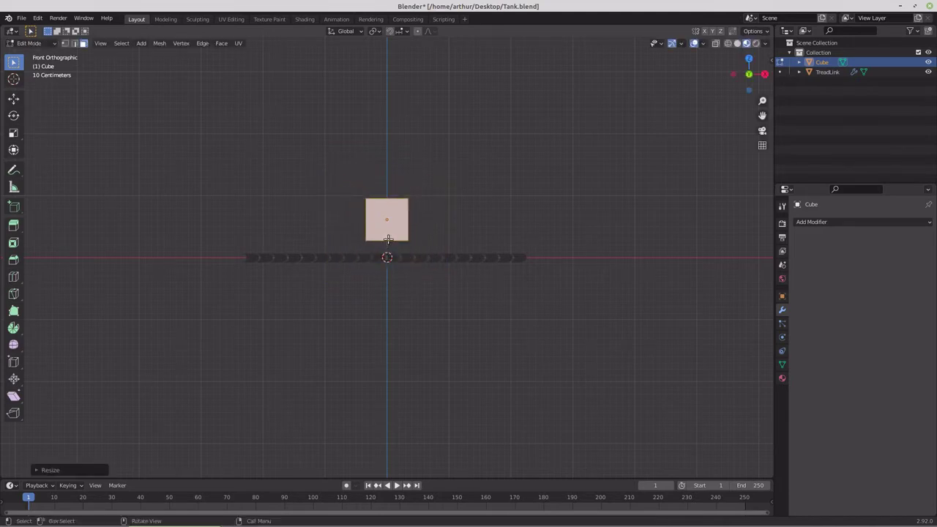
key("s")
key("x")
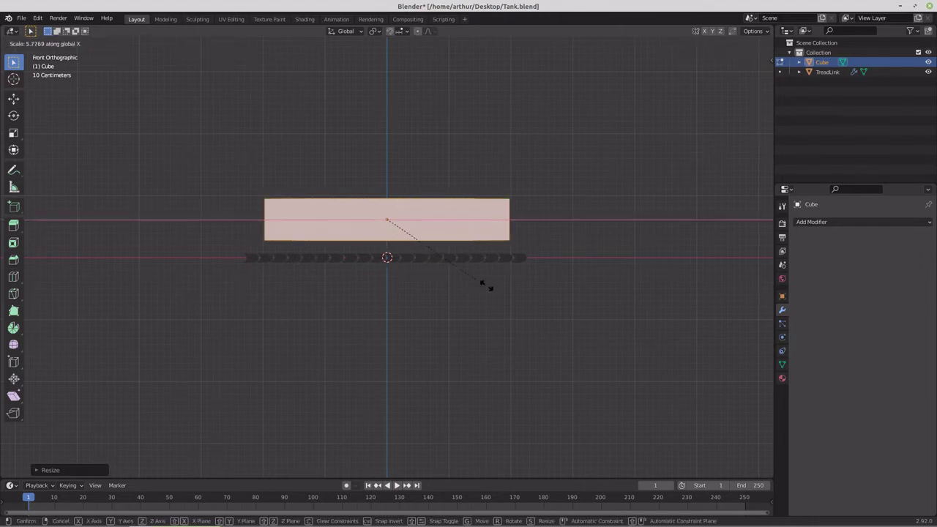
left_click(533, 303)
key("Tab")
From the top view, widen the body mesh along Y, finishing with a further Y scale of about 1.13
key("KP_7")
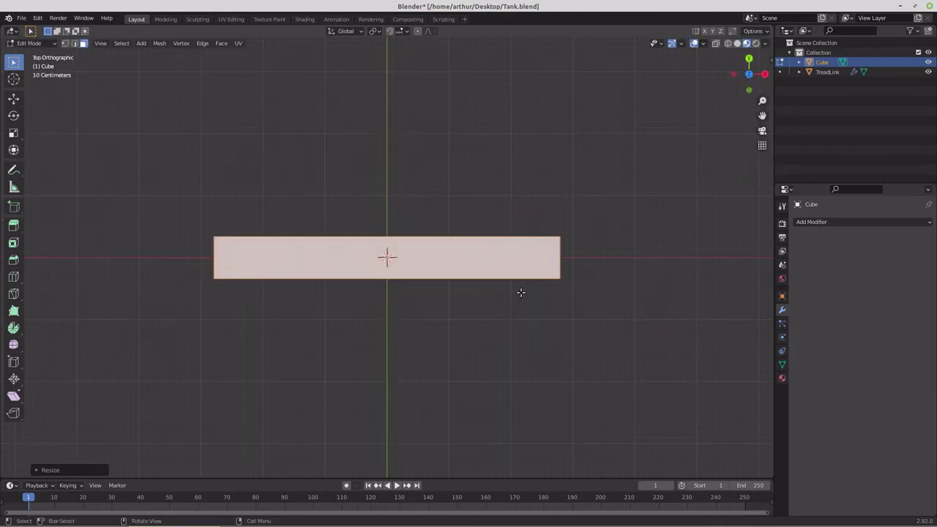
key("s")
key("y")
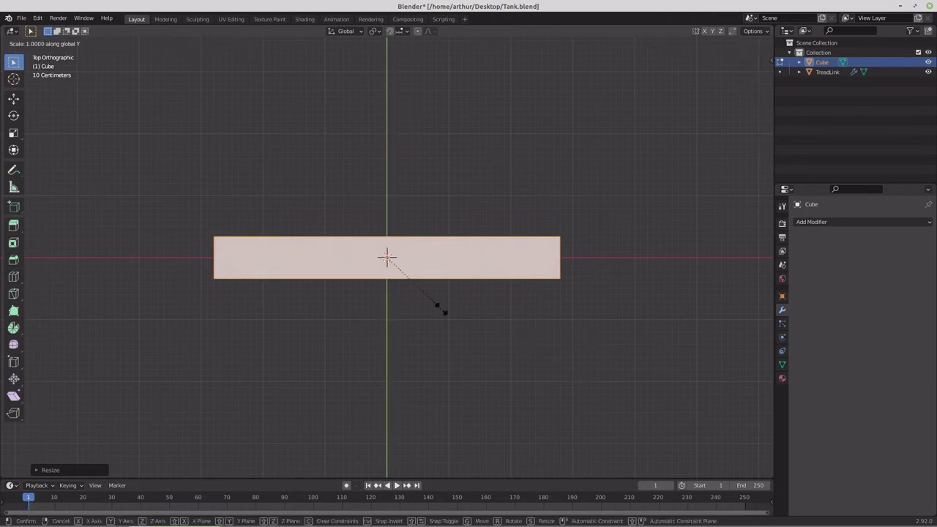
left_click(532, 435)
key("s")
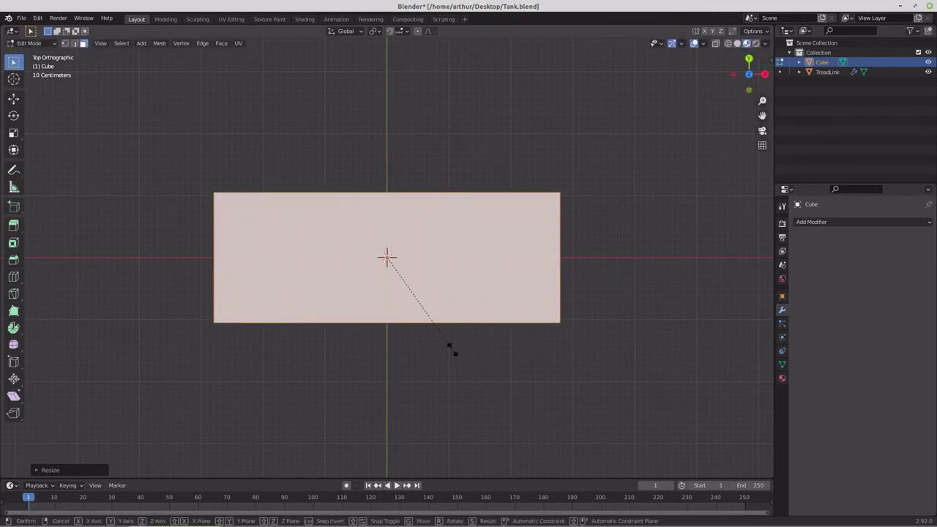
key("y")
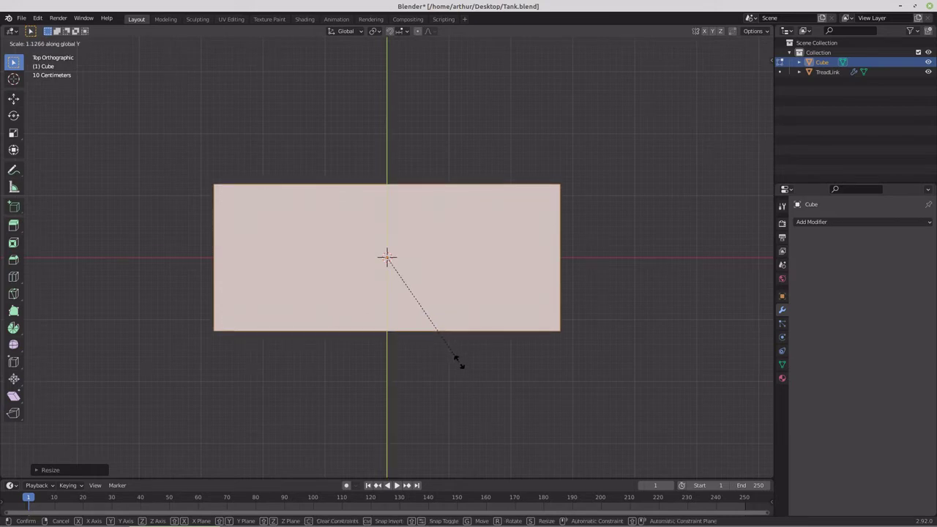
left_click(460, 362)
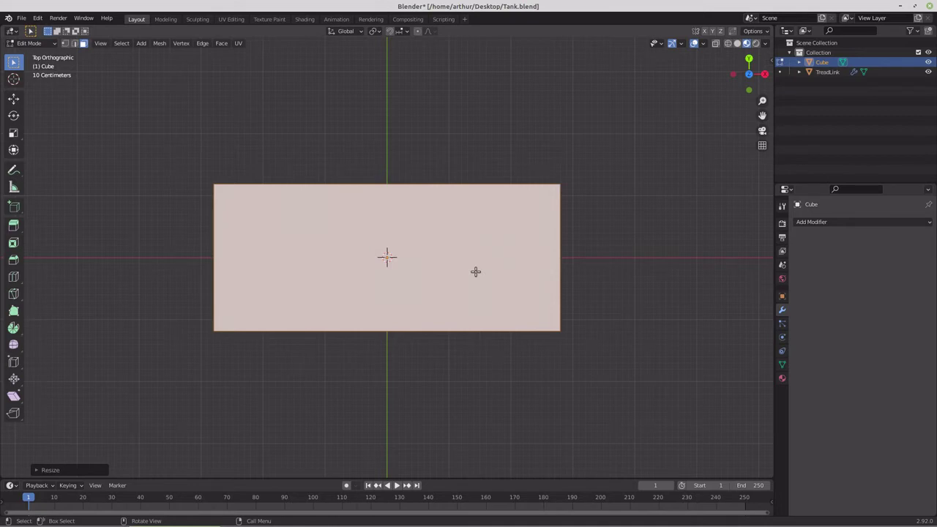
Add two vertical loop cuts across the body's length and scale them apart along X until they sit close to the ends
key("KP_1")
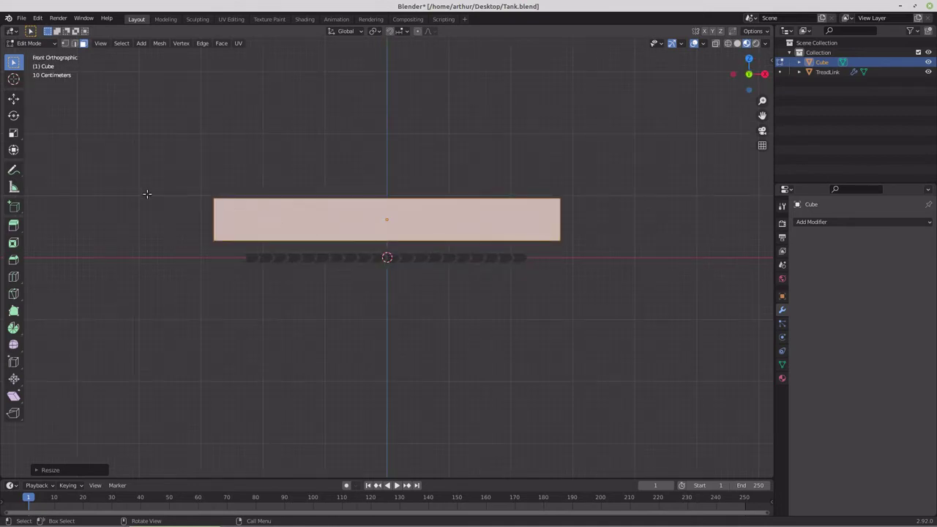
left_click(13, 276)
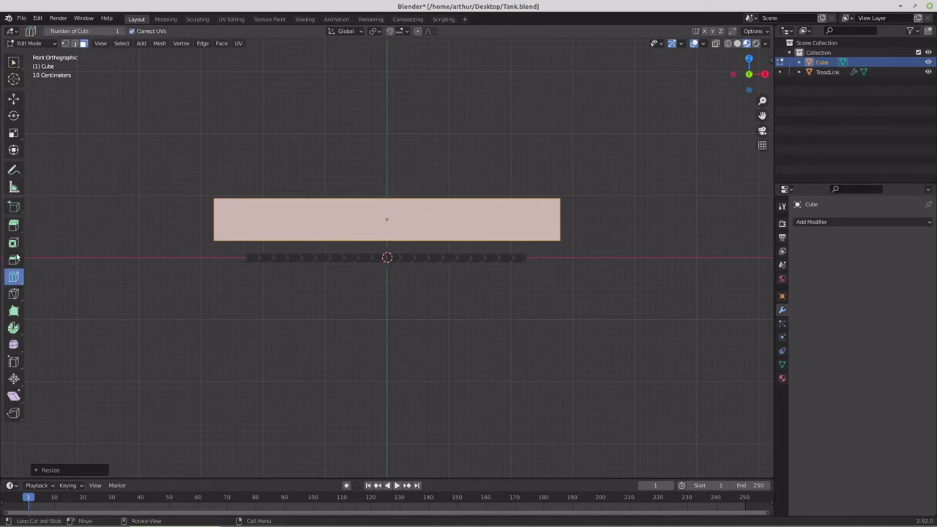
left_click(122, 32)
left_click(395, 207)
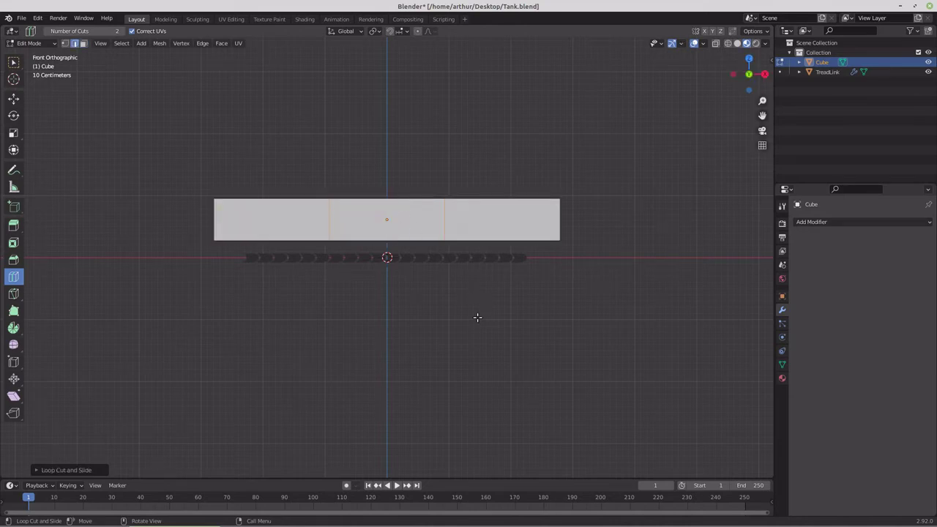
key("s")
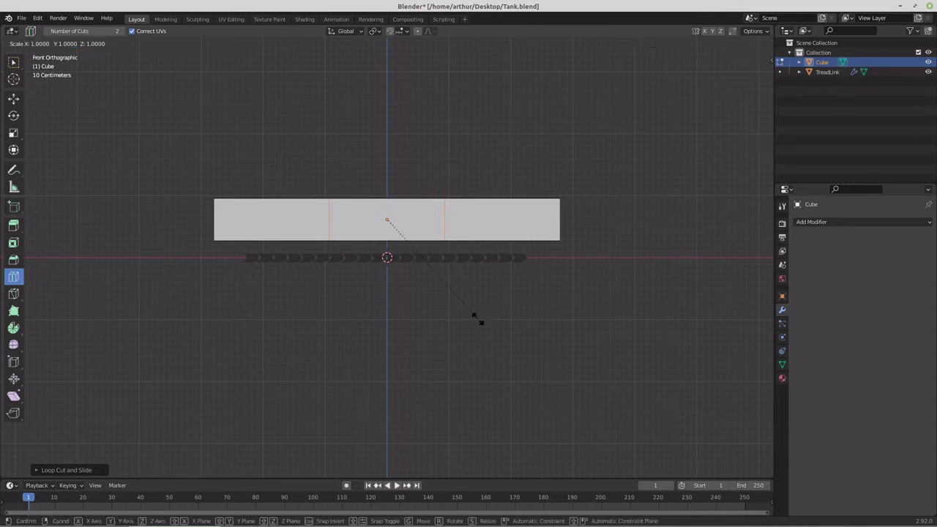
key("x")
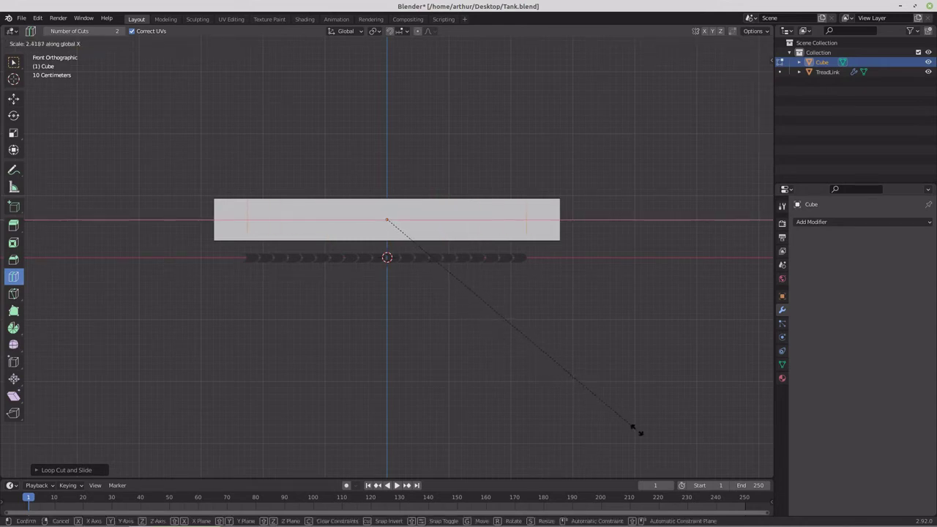
left_click(670, 459)
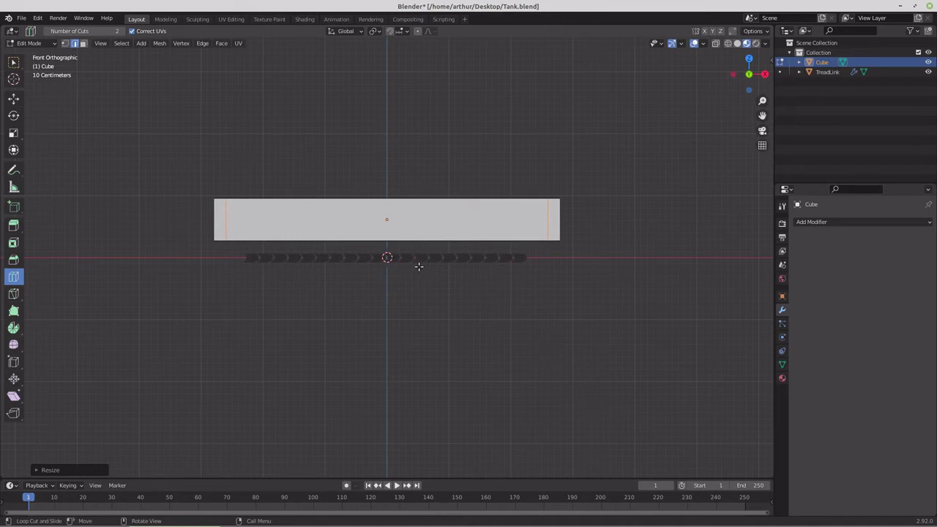
Add a second pair of loop cuts and scale them along X by about 2.75, just inside the first pair
left_click(391, 226)
key("s")
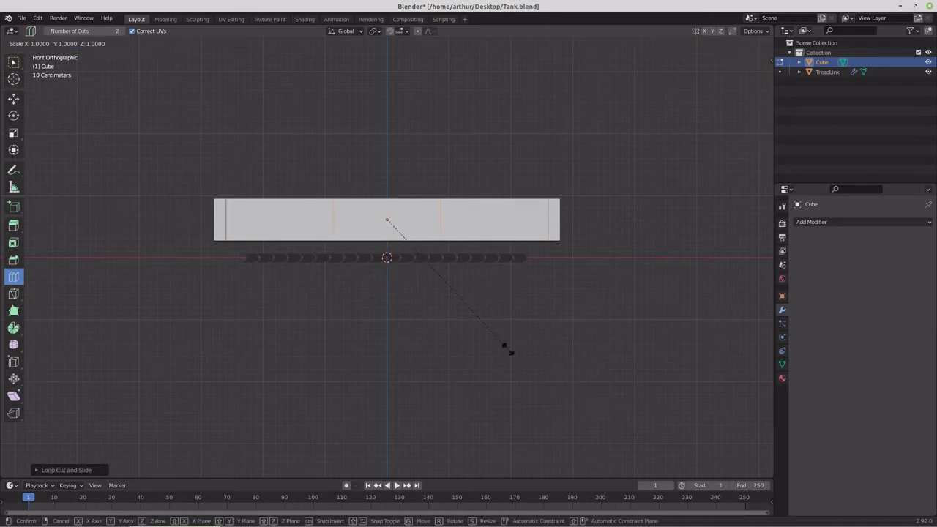
key("x")
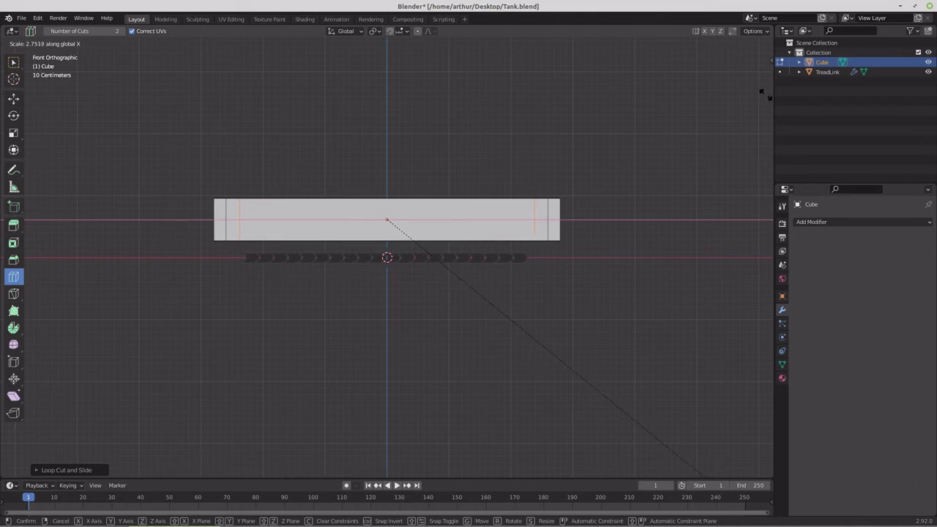
left_click(764, 91)
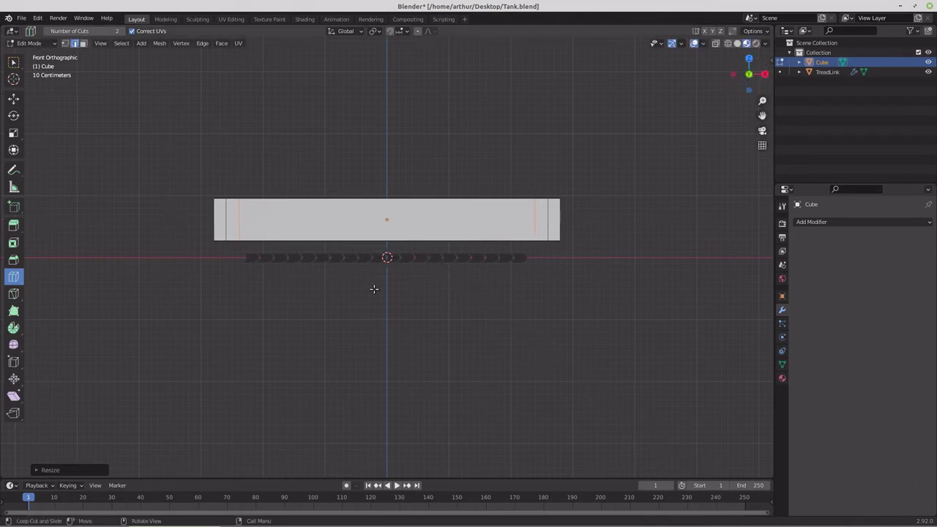
Add a third pair of loop cuts inside the second and scale them apart along X by about 2.72
left_click(388, 227)
key("s")
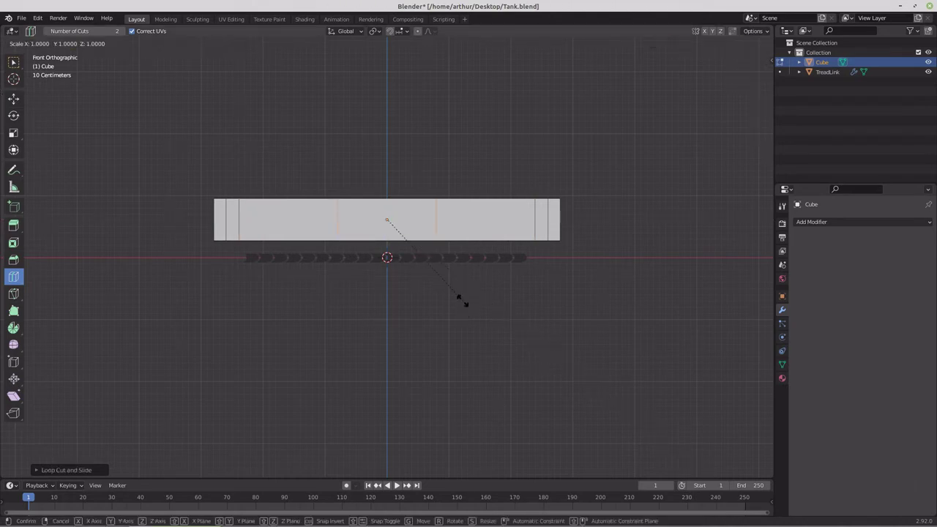
key("x")
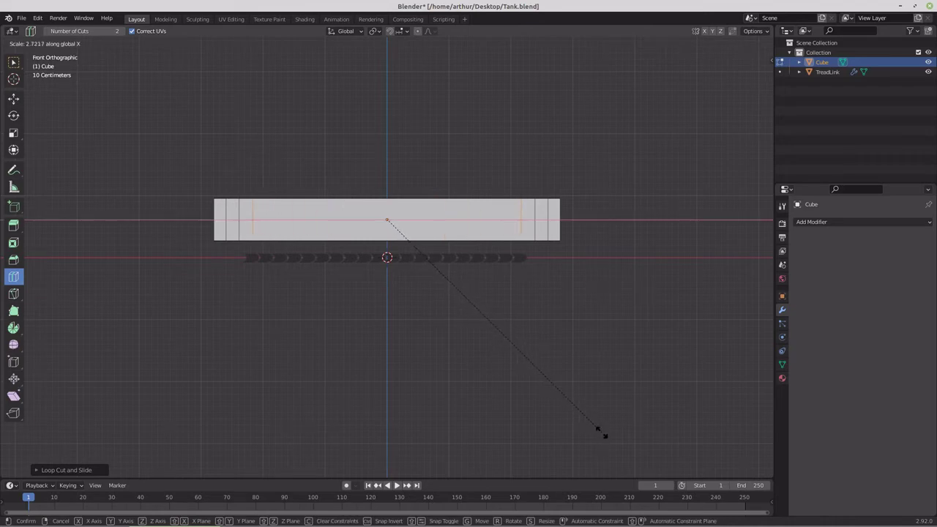
left_click(600, 432)
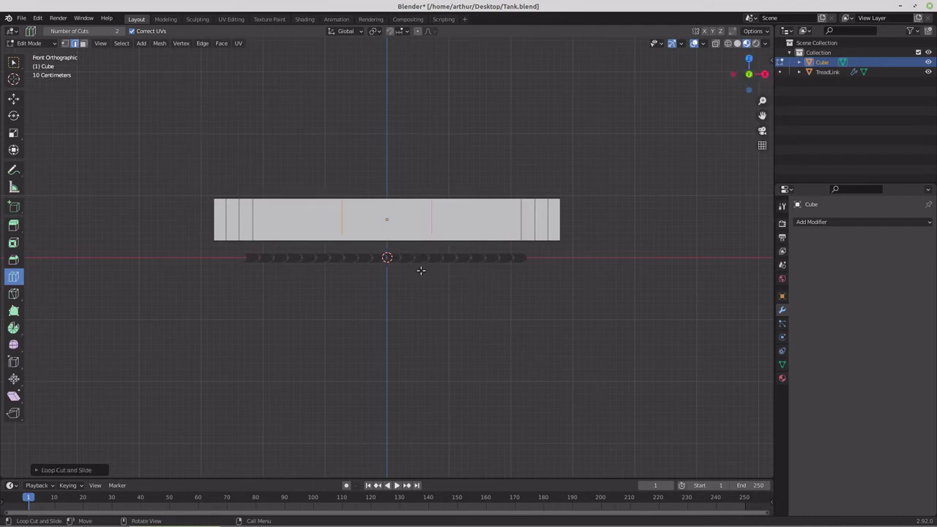
Scale a fourth pair of loop cuts along X by about 2.68 so they match the spacing of the outer cuts
key("s")
key("x")
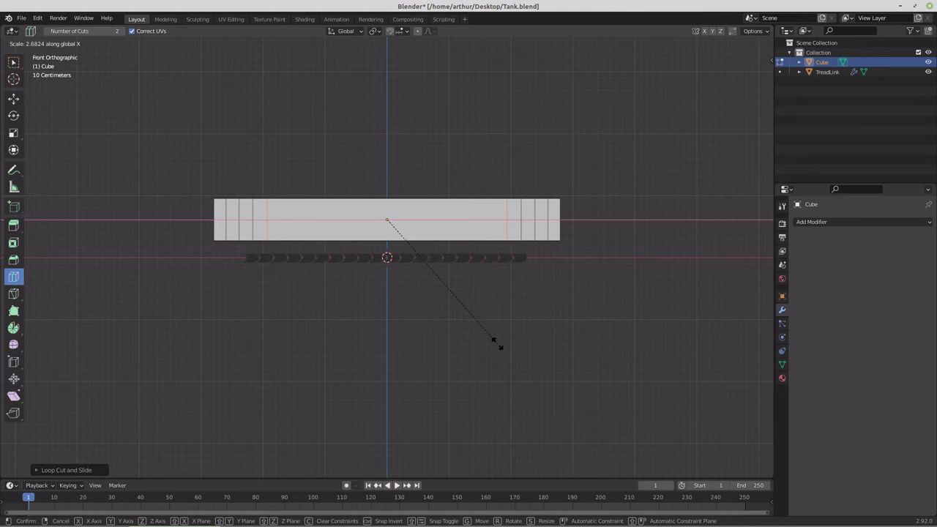
left_click(497, 343)
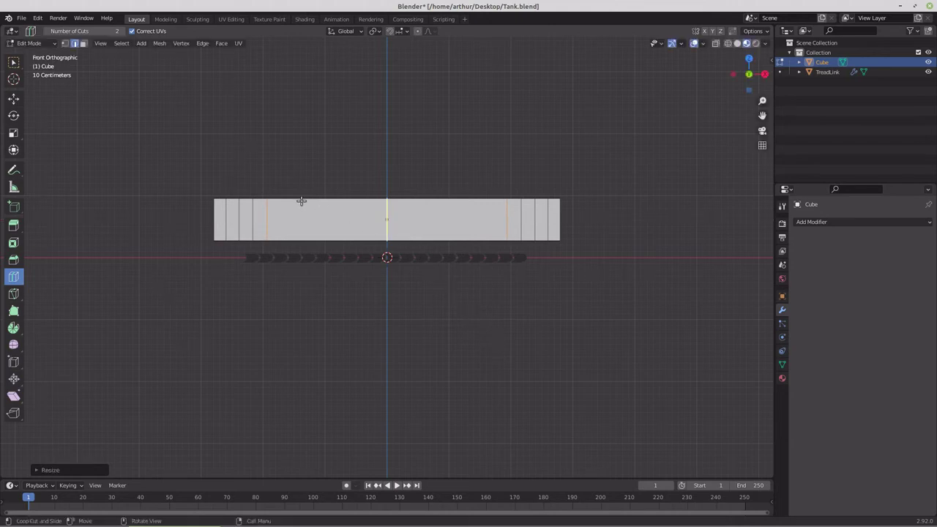
Enable vertex selection and X-ray, select the whole body mesh, and raise it along Z by about 0.4 m
left_click(64, 43)
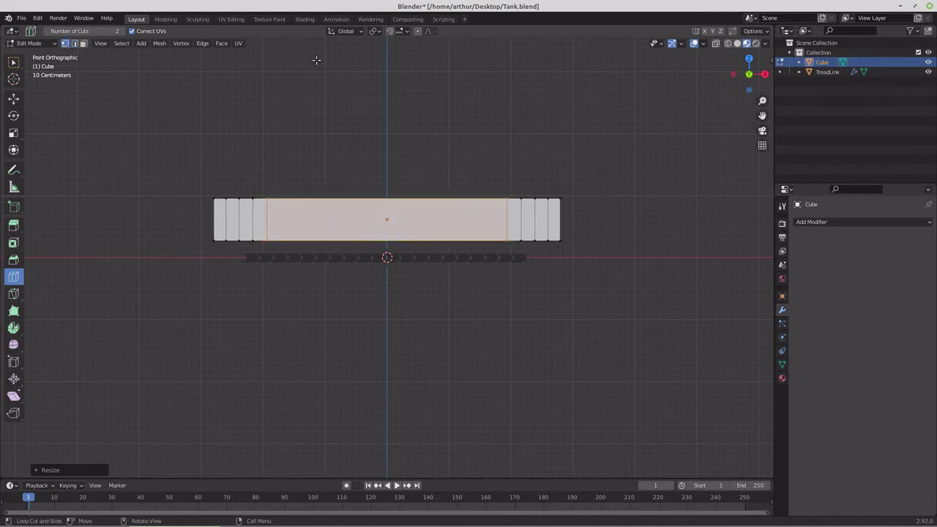
left_click(716, 44)
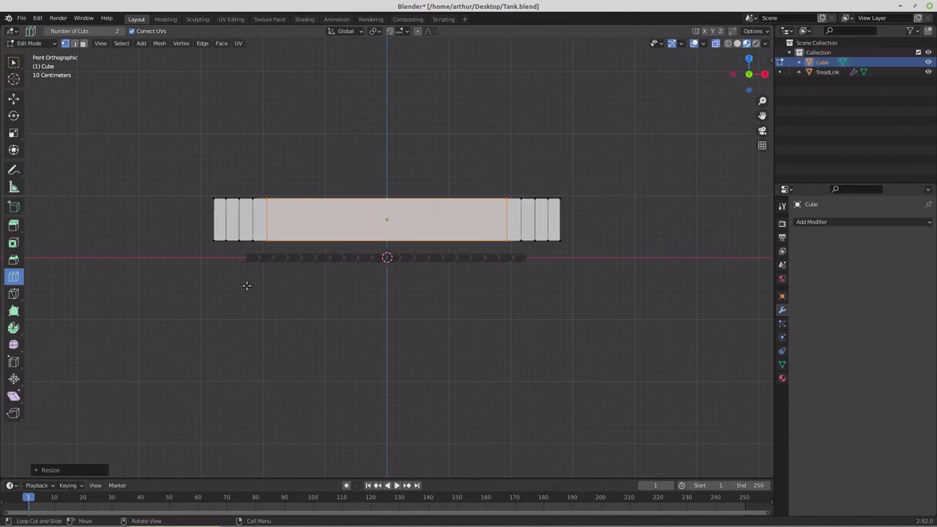
key("a")
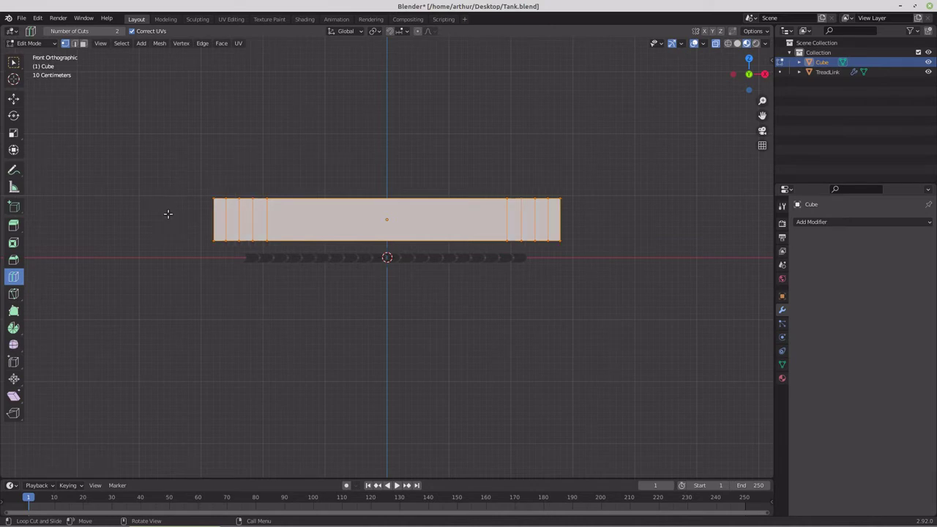
left_click(14, 100)
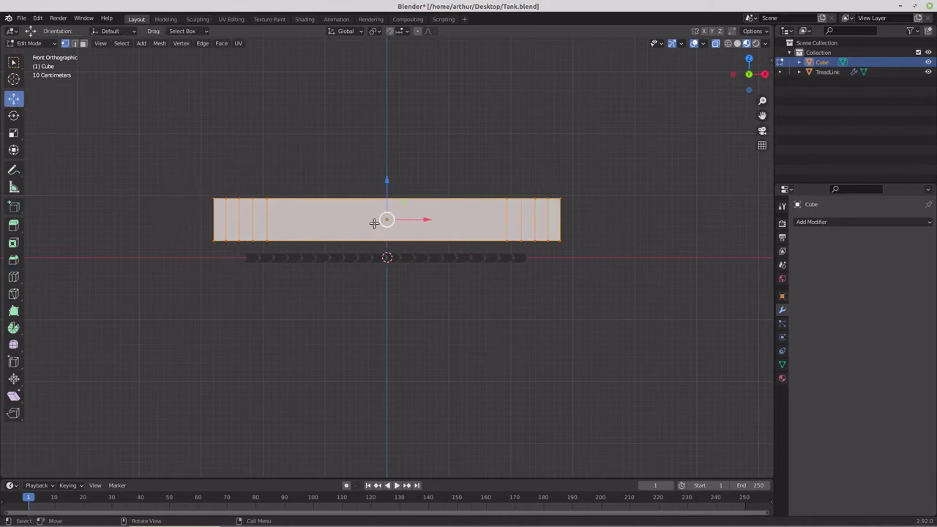
left_click_drag(387, 184, 388, 154)
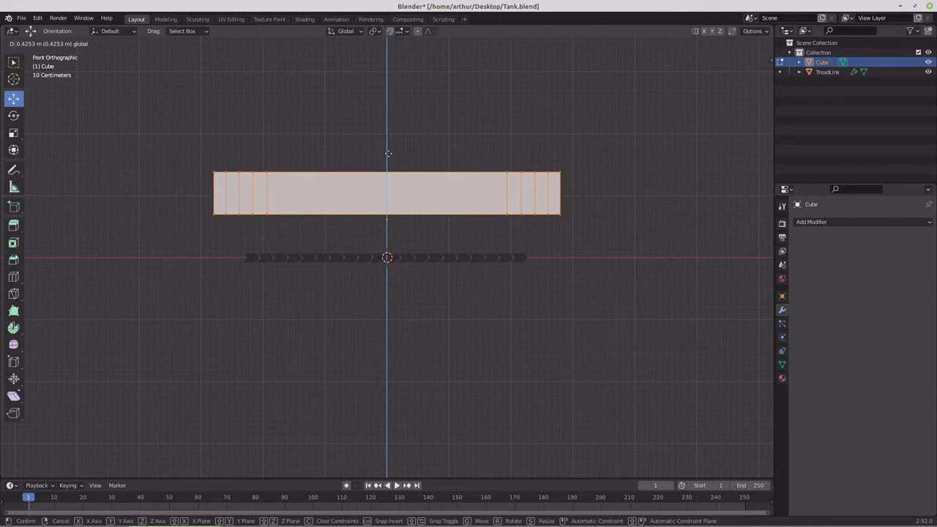
left_click_drag(389, 154, 388, 151)
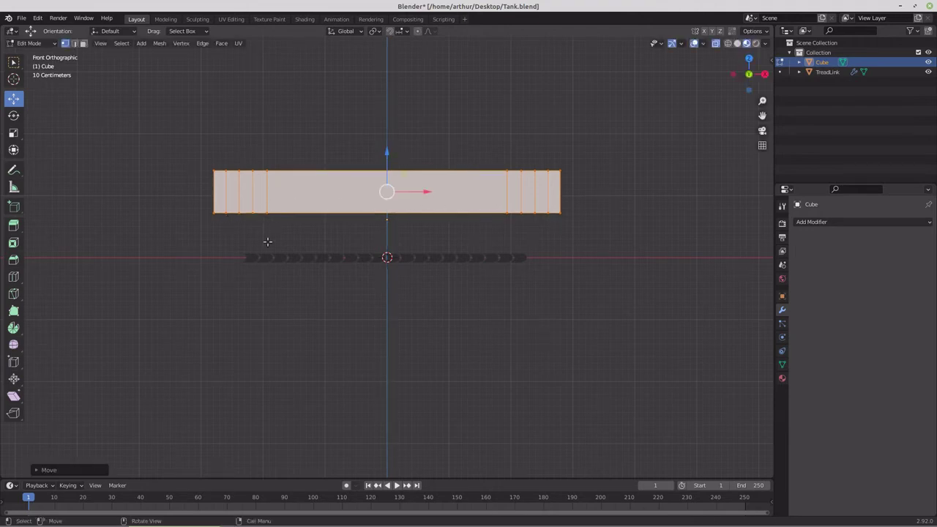
Select the four outermost columns of bottom vertices at both ends of the body and lower them slightly along Z
scroll(331, 265, "up", 2)
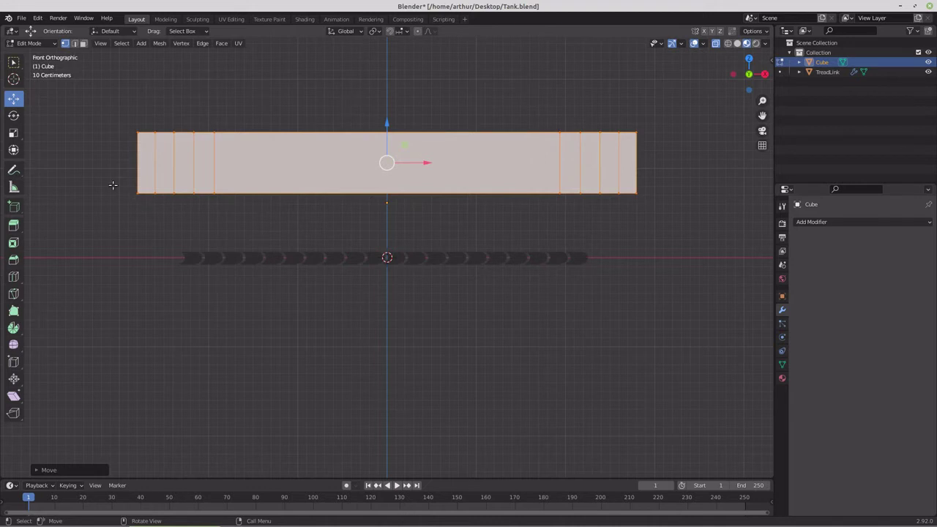
left_click_drag(113, 186, 203, 209)
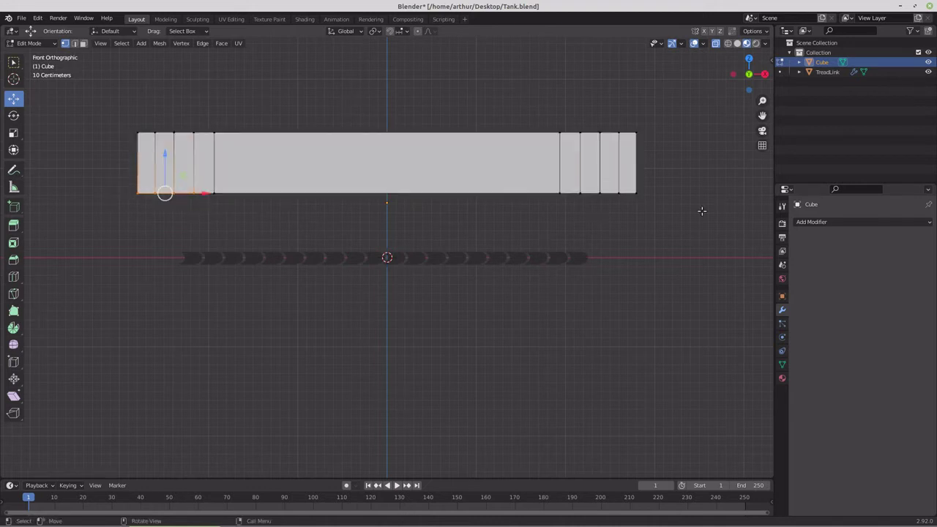
left_click_drag(666, 185, 572, 213, "shift")
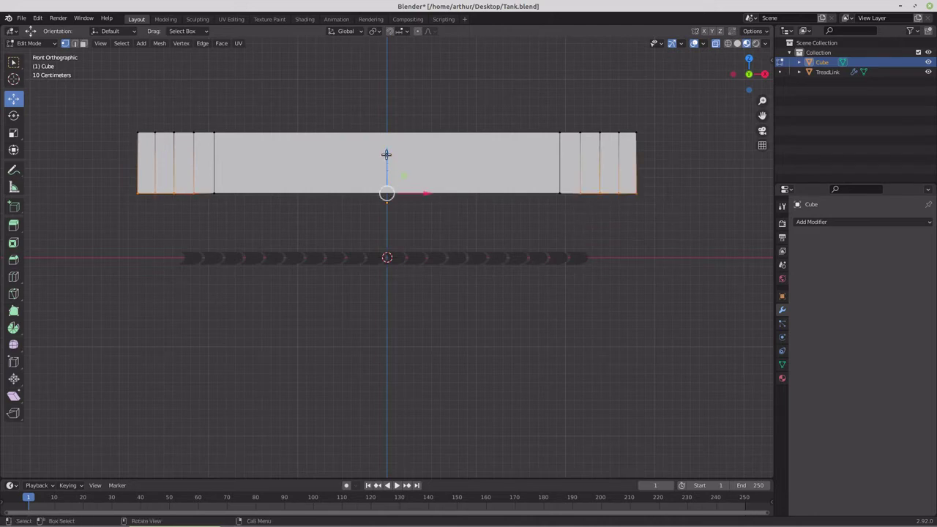
left_click_drag(385, 155, 386, 163)
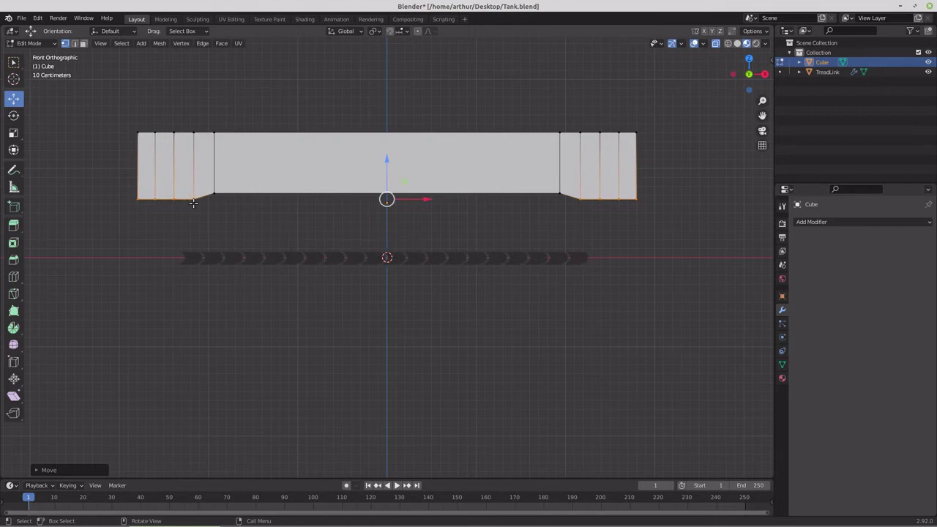
Deselect the innermost selected bottom vertices at both ends and lower the three outermost columns further along Z
key("c")
middle_click(197, 206)
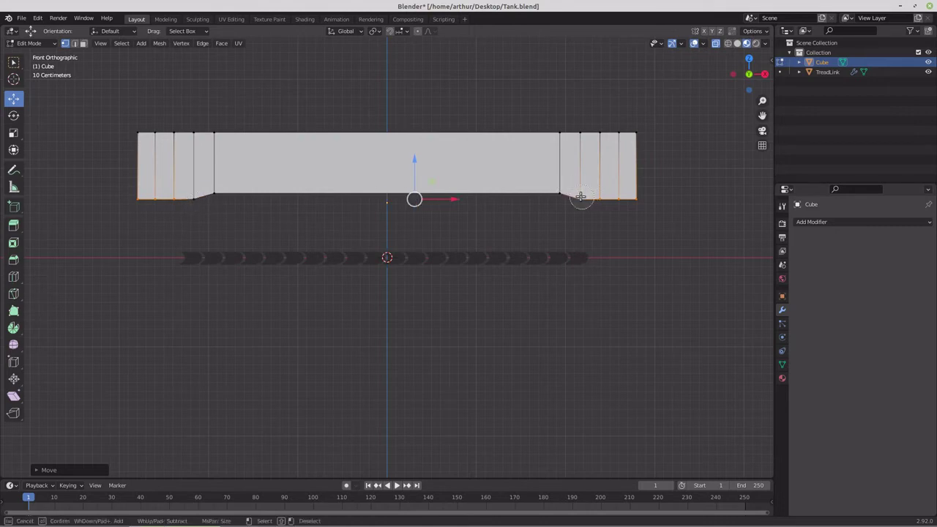
key("Escape")
key("KP_5")
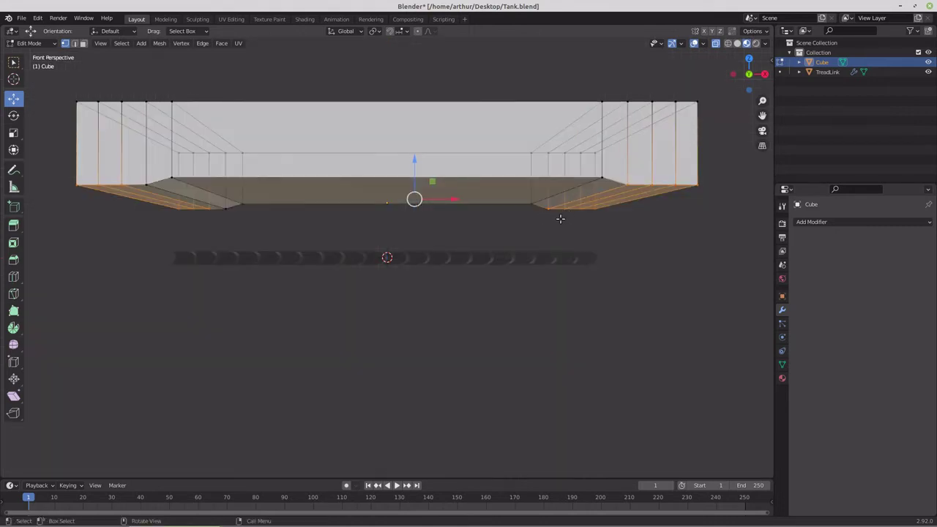
key("KP_5")
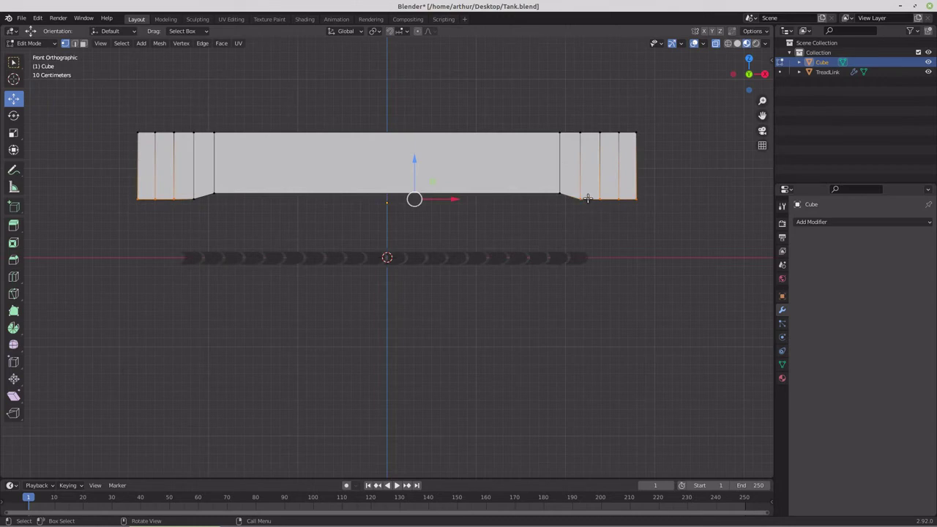
key("c")
middle_click(581, 199)
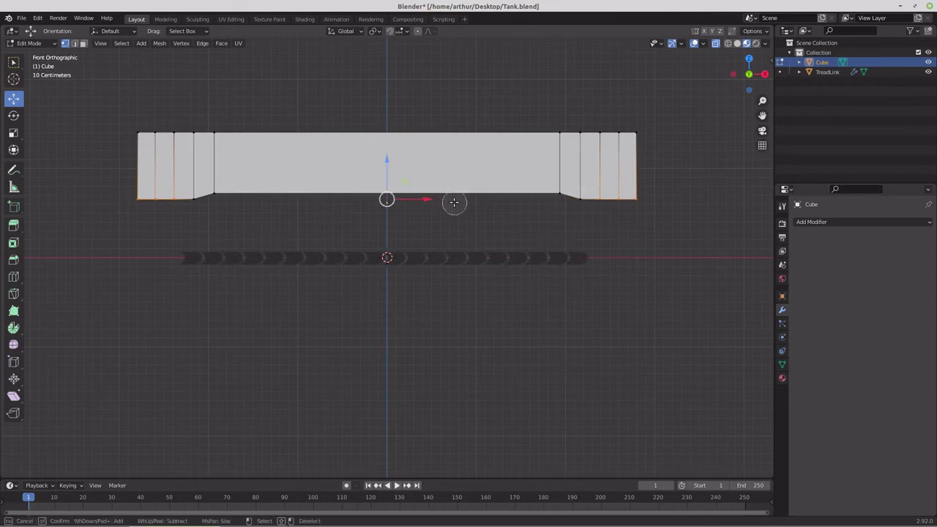
key("Escape")
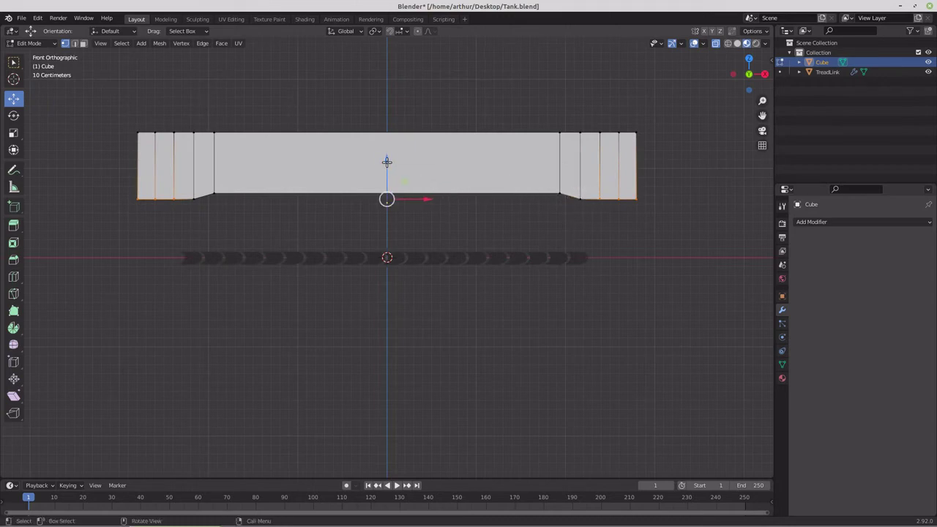
left_click_drag(386, 161, 387, 174)
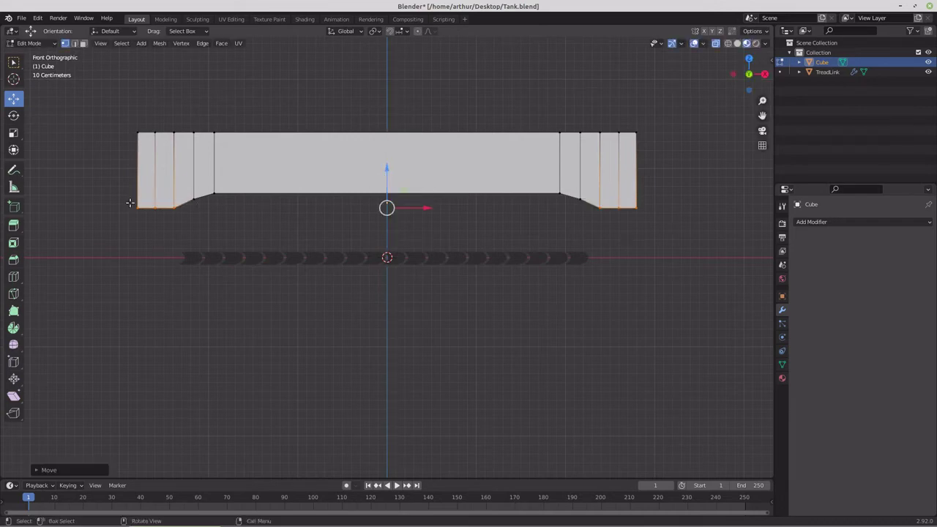
Drop the third column from the selection at each end and lower the two outermost bottom vertex columns along Z
key("c")
middle_click(181, 208)
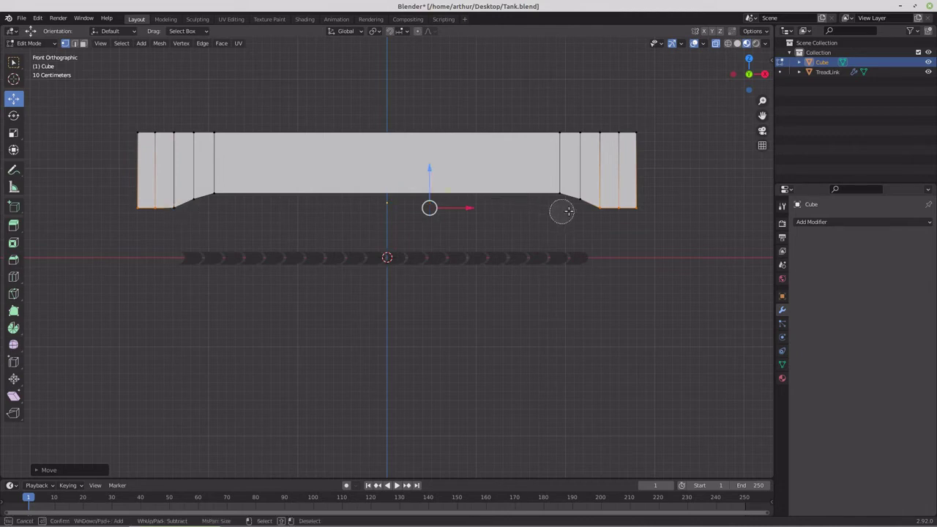
middle_click(591, 211)
right_click(452, 208)
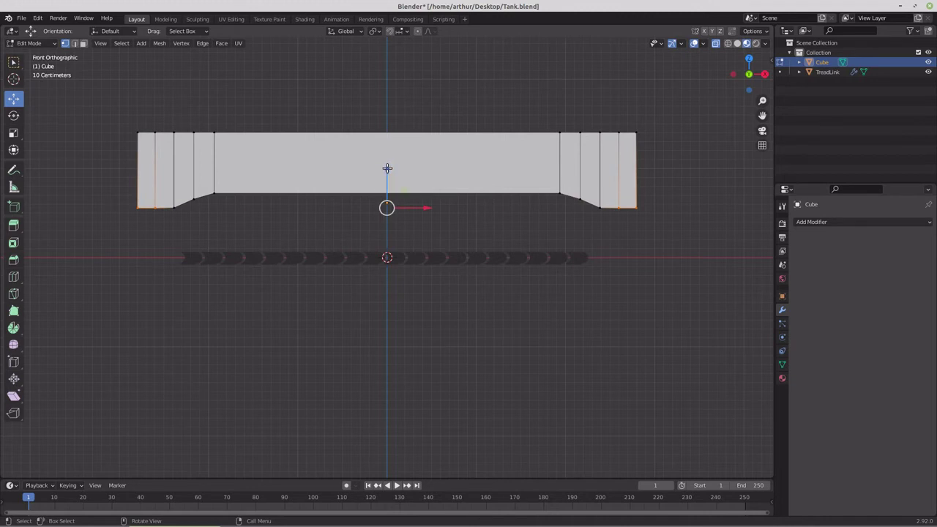
left_click_drag(387, 168, 387, 179)
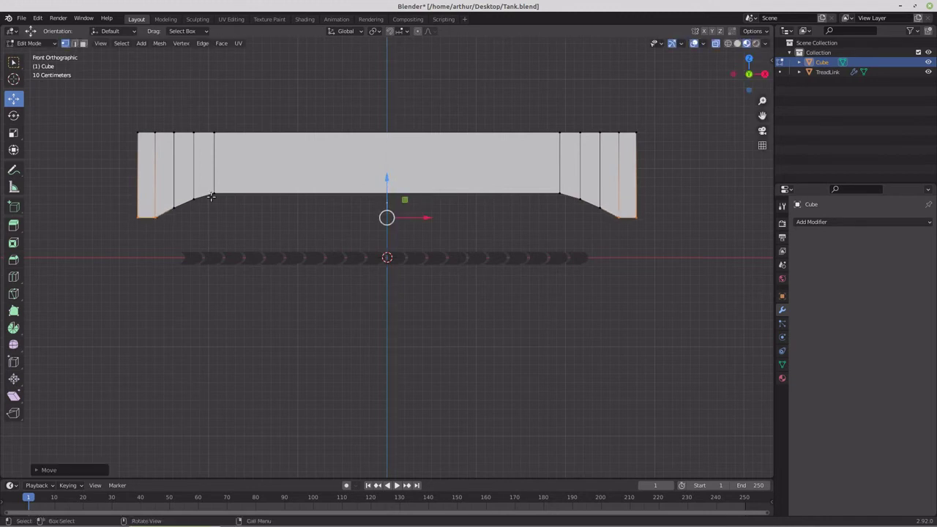
Keep only the outermost bottom vertices selected at both ends and lower them along Z by about 0.05 m
key("c")
middle_click(158, 215)
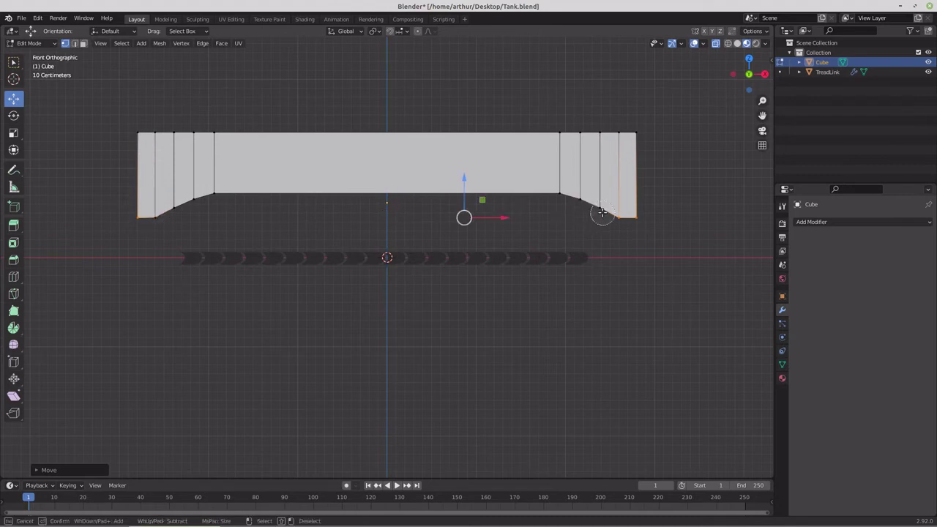
middle_click(606, 215)
right_click(465, 218)
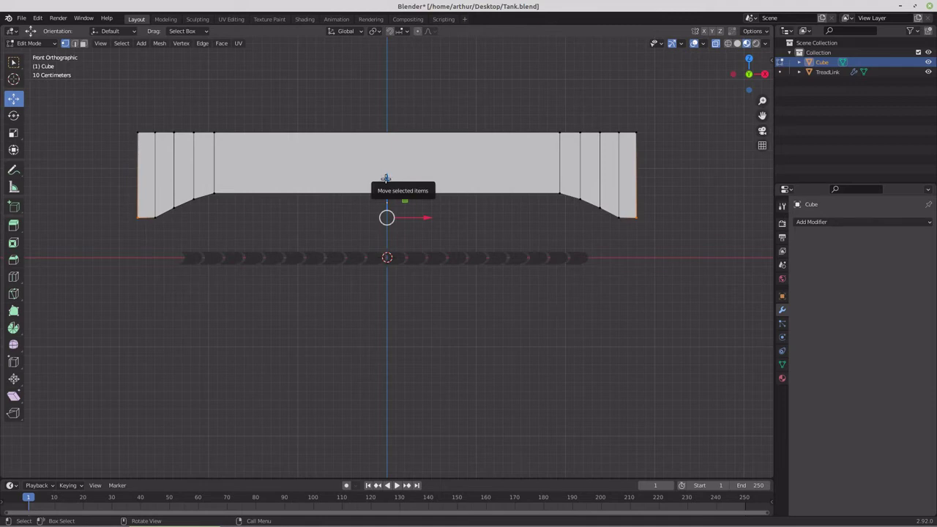
left_click_drag(386, 178, 386, 184)
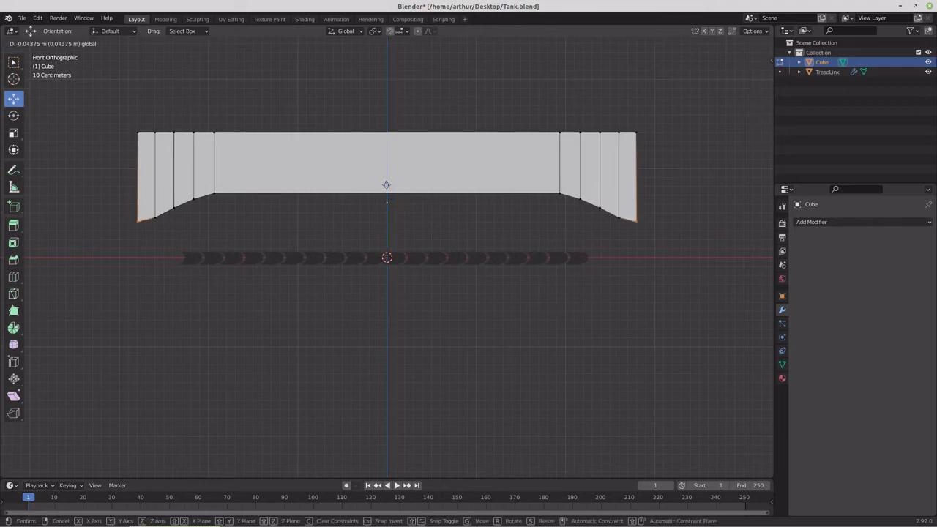
left_click_drag(387, 184, 387, 186)
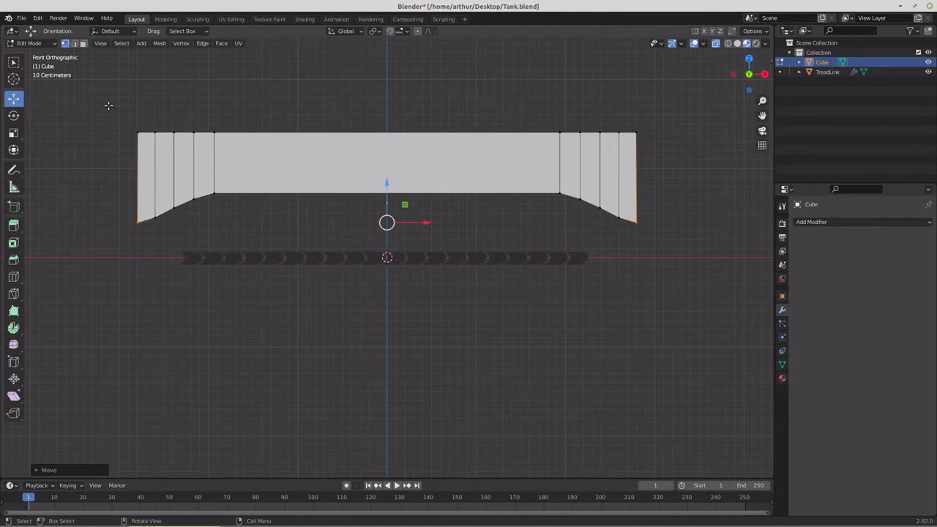
Select all the top vertices of the body and delete them, keeping only the curved bottom surface
left_click_drag(108, 105, 675, 155)
key("x")
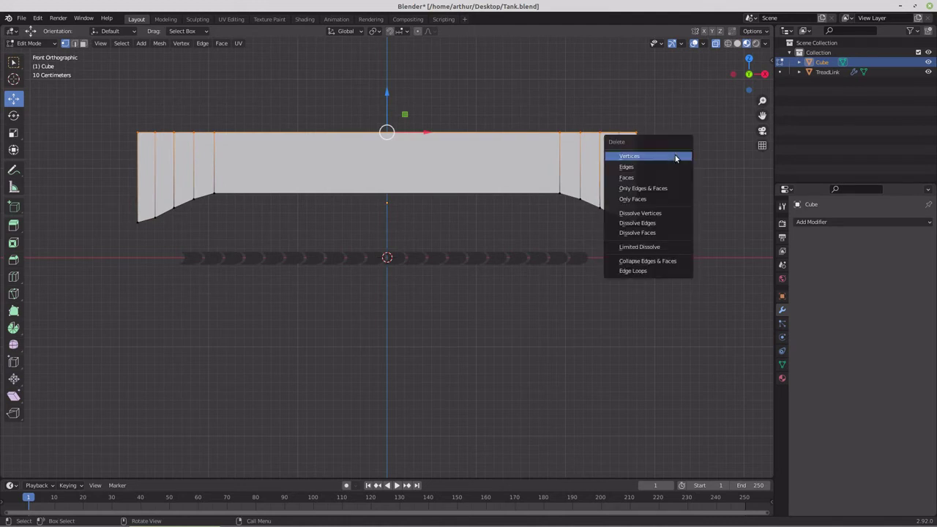
left_click(675, 156)
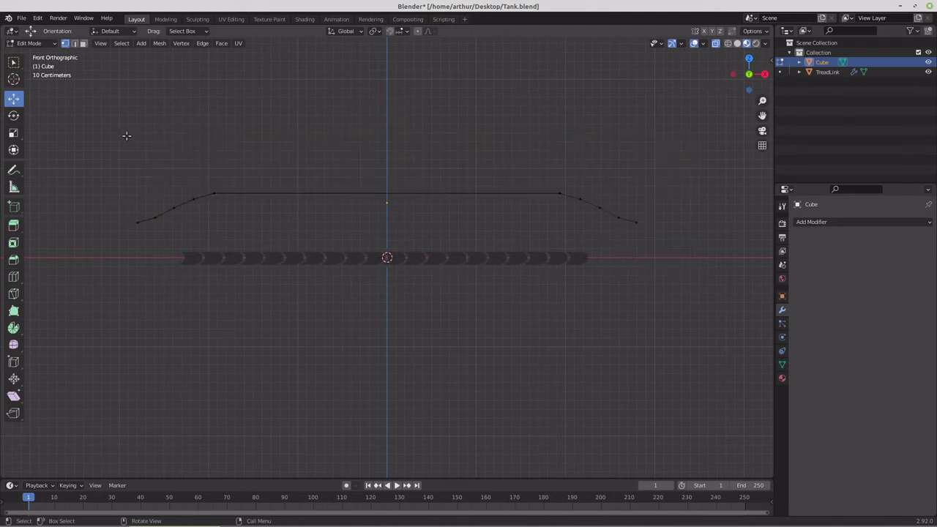
Select the remaining curved surface and extrude it upward twice, first by about 0.24 m and again by about 0.33 m
left_click_drag(106, 125, 713, 262)
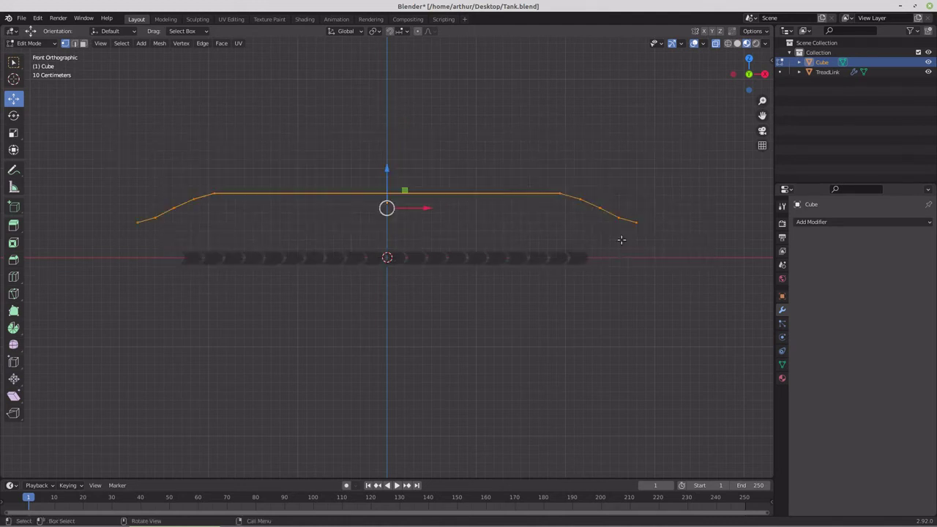
key("e")
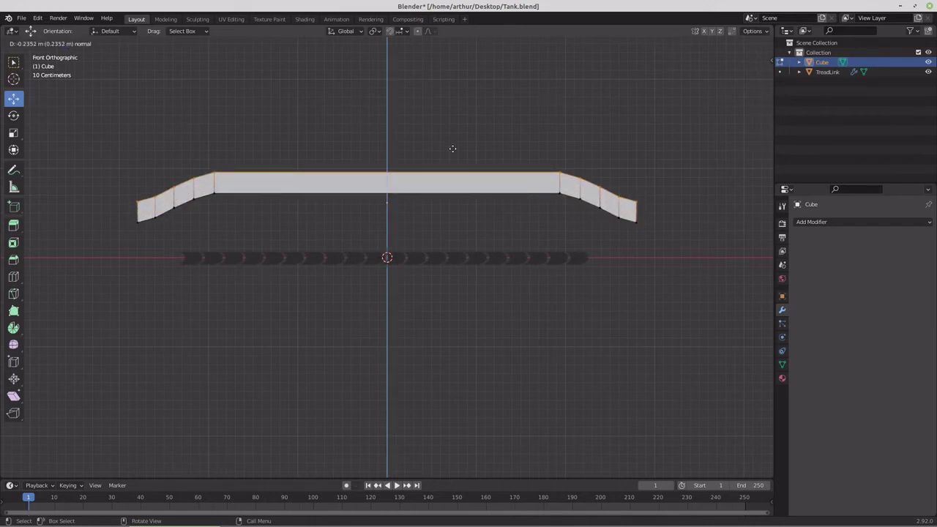
left_click(453, 147)
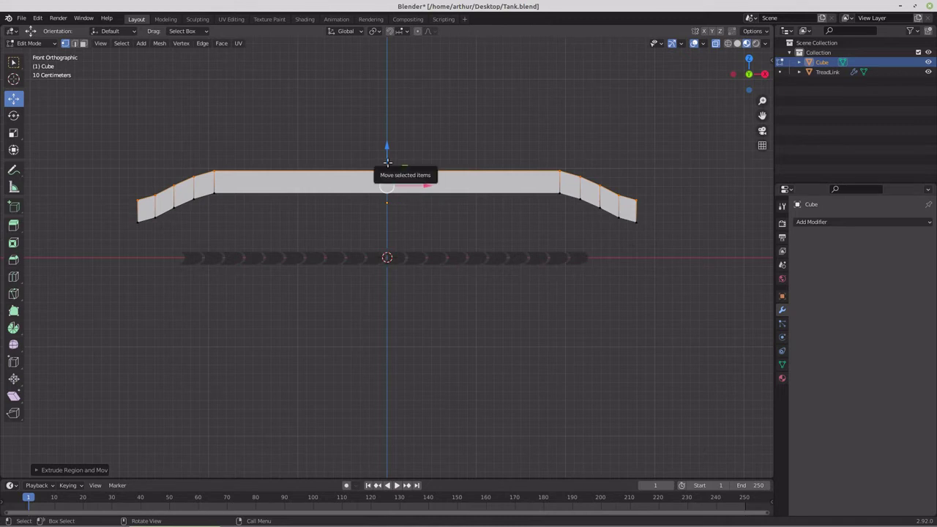
left_click_drag(389, 164, 390, 132)
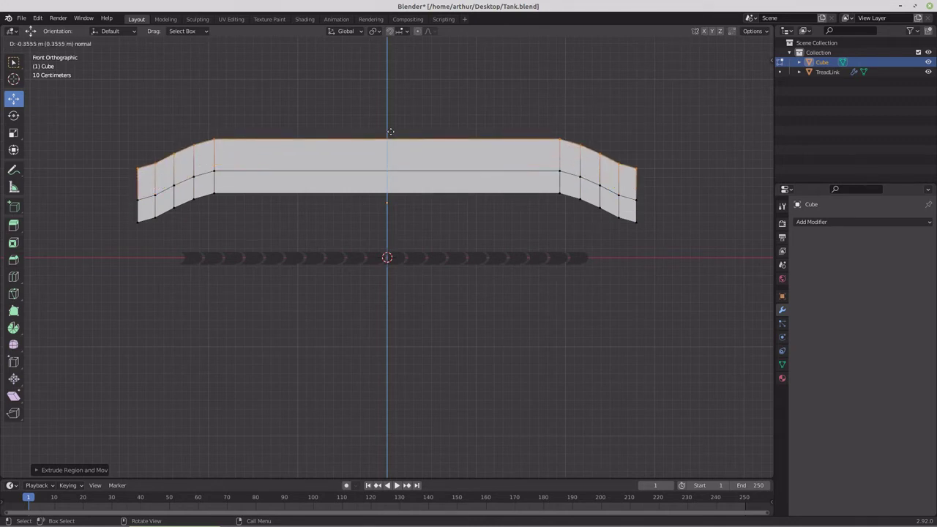
left_click_drag(391, 132, 390, 136)
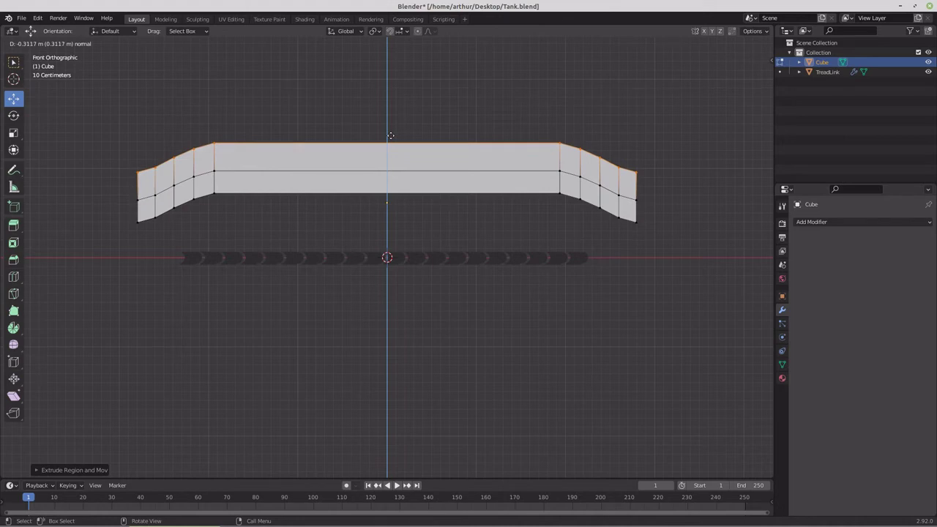
left_click_drag(391, 136, 391, 133)
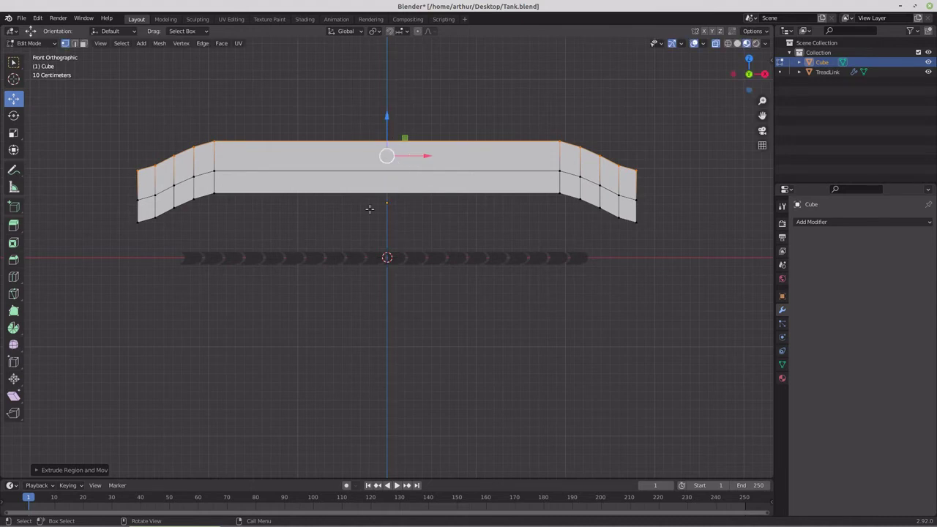
Pull the middle vertices at the body's negative X end outward into a point and lower that end's upper vertices slightly
left_click_drag(115, 188, 134, 197)
left_click(137, 169)
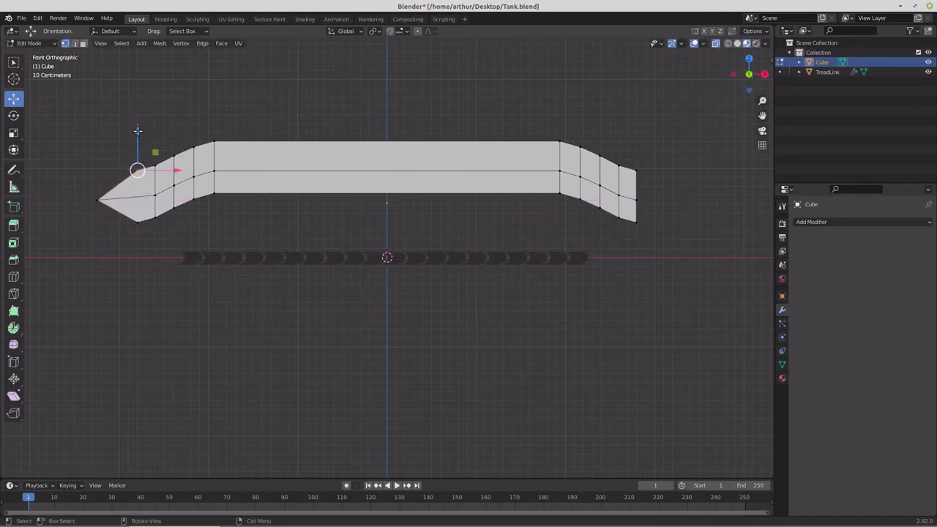
left_click_drag(137, 131, 138, 138)
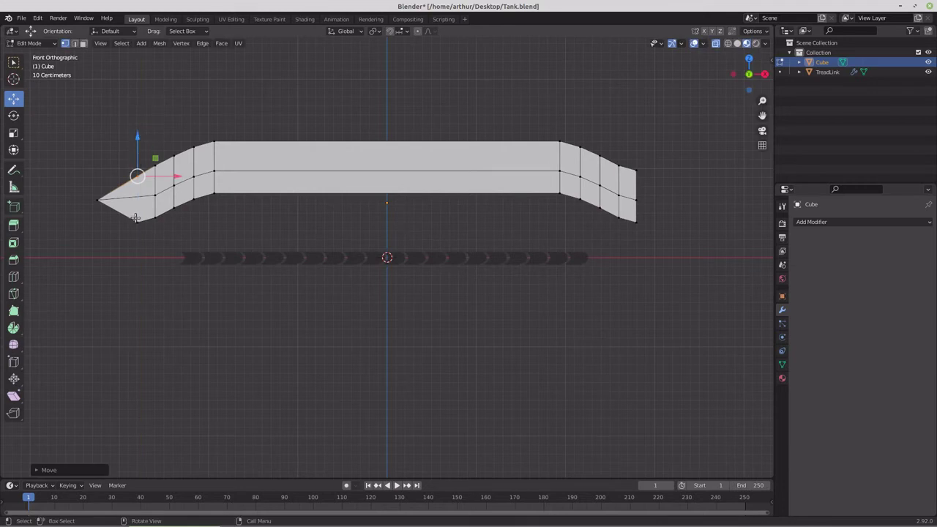
Raise the bottom vertices beside the pointed end slightly along Z, level with the neighbouring column
left_click(137, 222)
left_click_drag(137, 179, 137, 169)
key("ctrl+z")
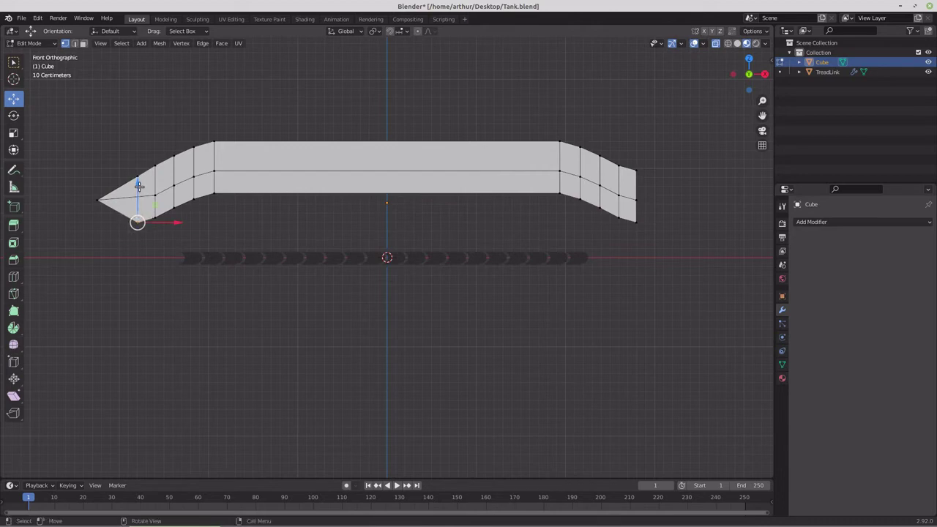
left_click_drag(137, 183, 139, 177)
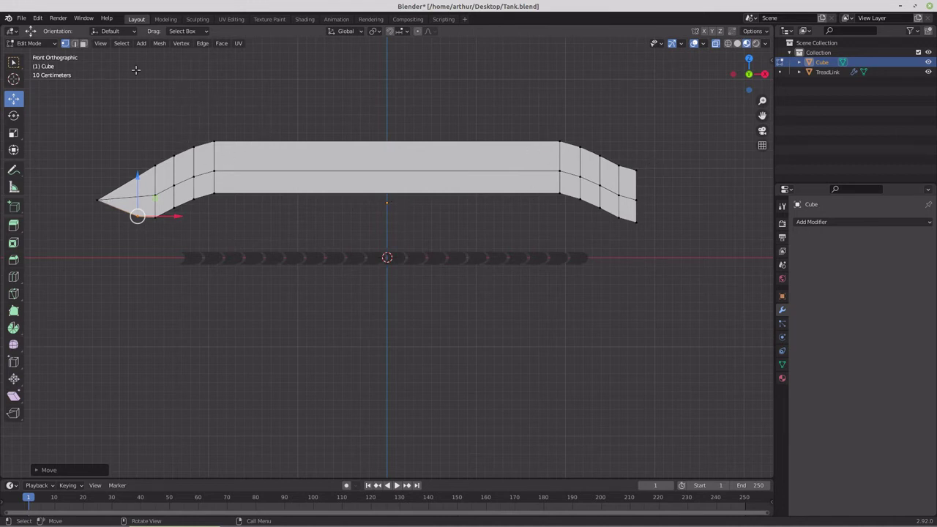
Switch to edge selection and circle-select the body's top outline edges, deselecting the vertical side edges below them
left_click(75, 43)
key("c")
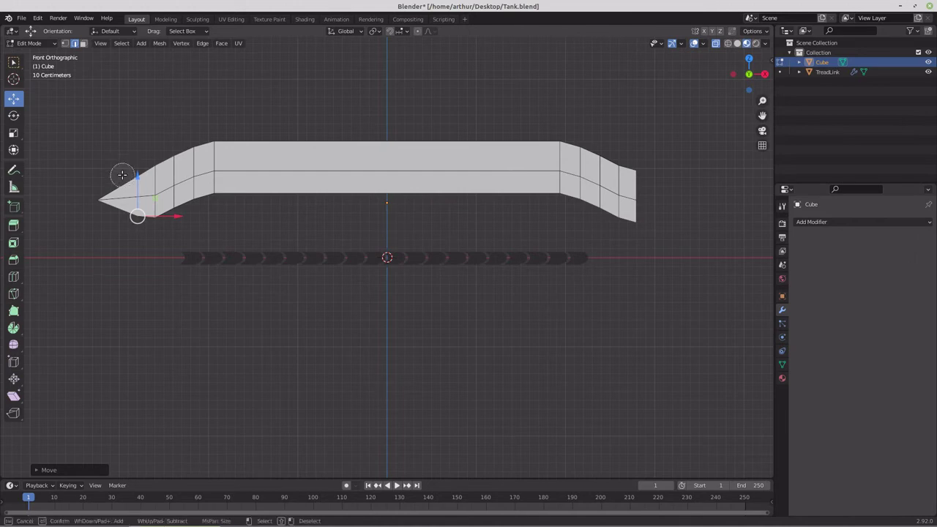
left_click(122, 175)
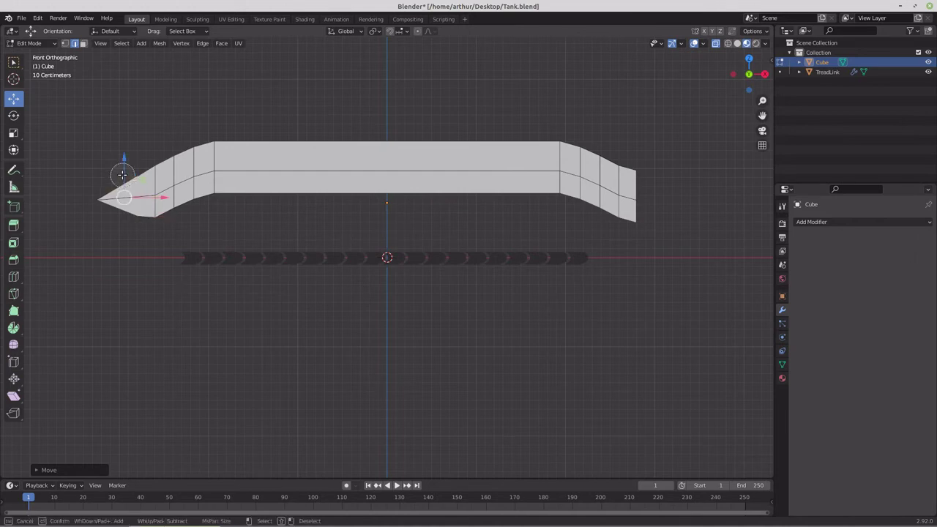
mouse_move(120, 172)
left_mouse_down()
mouse_move(215, 143)
mouse_move(508, 134)
mouse_move(653, 171)
mouse_move(672, 204)
left_mouse_up()
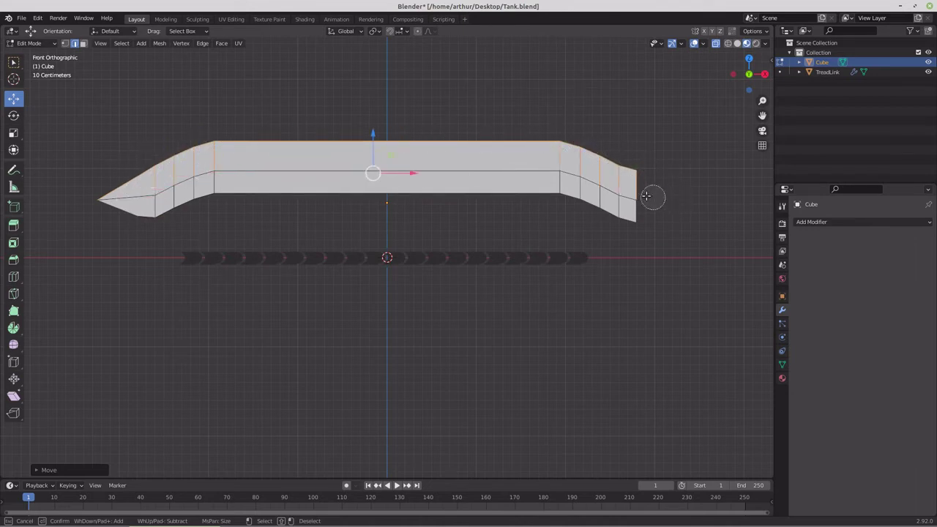
mouse_move(653, 197)
middle_mouse_down()
mouse_move(565, 174)
mouse_move(223, 164)
mouse_move(110, 213)
middle_mouse_up()
key("Escape")
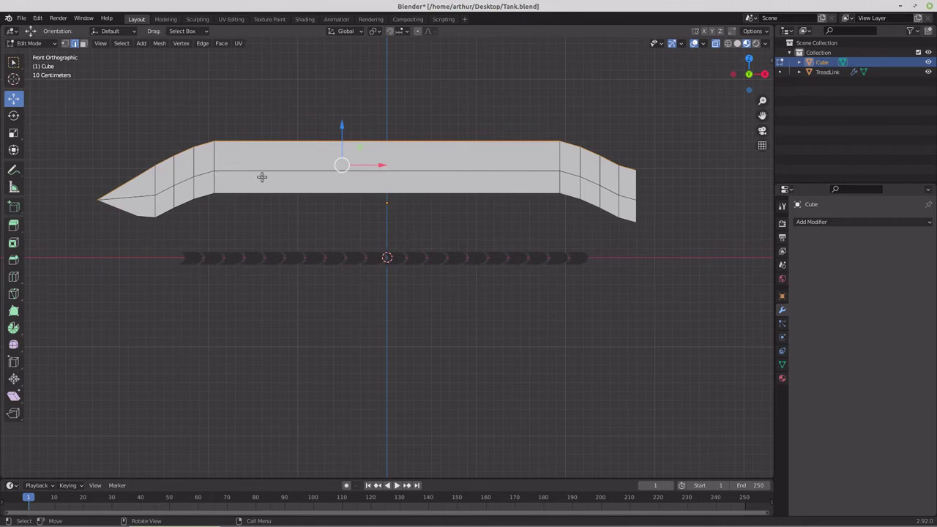
From the top view, deselect the crosswise edges so only the two long upper side edges stay selected
middle_click_drag(261, 176, 371, 223)
key("KP_7")
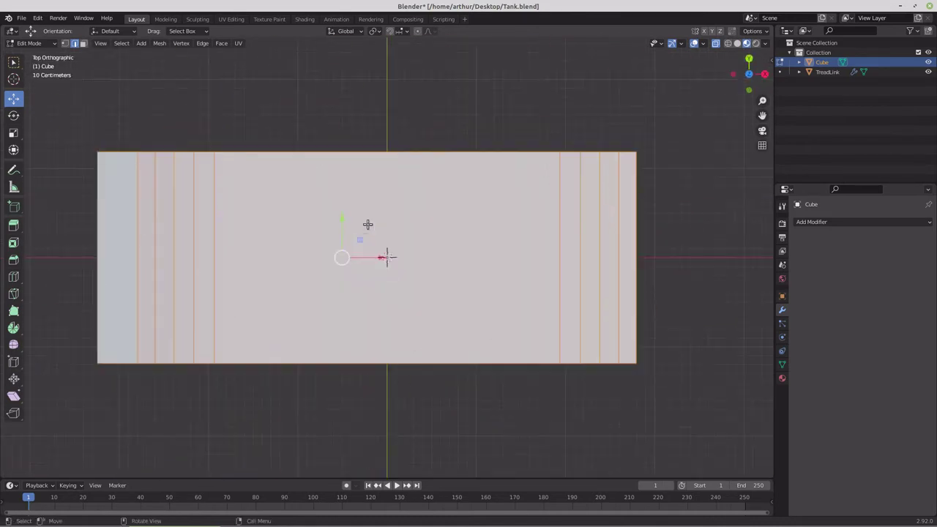
key("c")
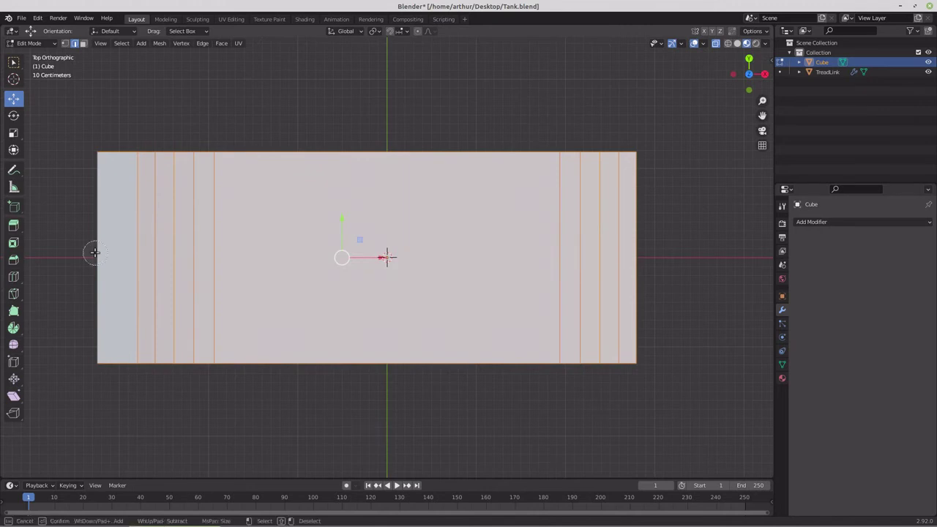
middle_click_drag(94, 251, 703, 242)
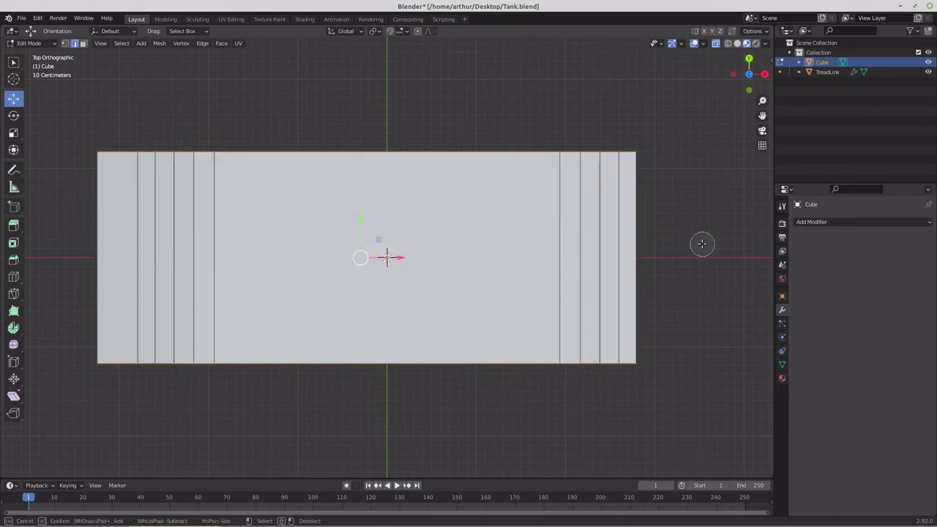
right_click(703, 243)
Bevel the two long upper side edges of the body with one segment
mouse_move(475, 274)
middle_mouse_down()
mouse_move(479, 209)
mouse_move(467, 217)
middle_mouse_up()
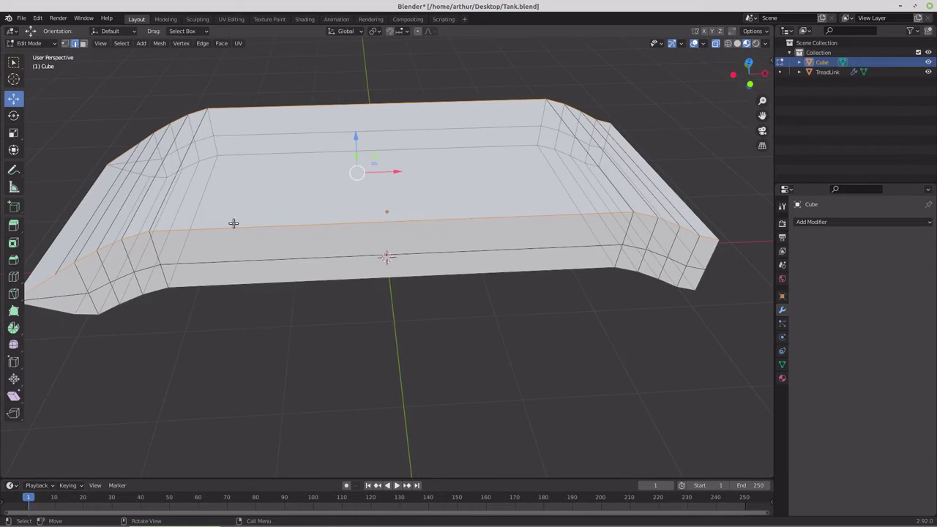
left_click(13, 260)
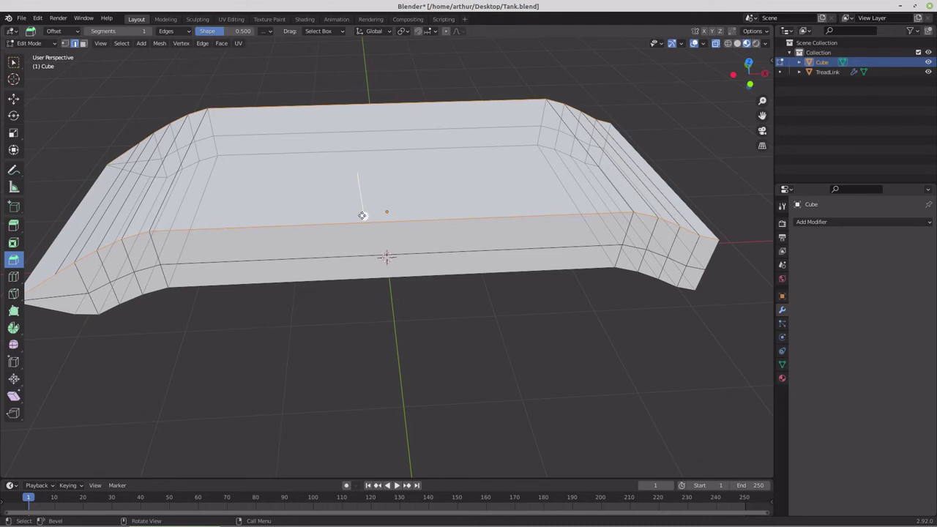
left_click_drag(363, 216, 362, 232)
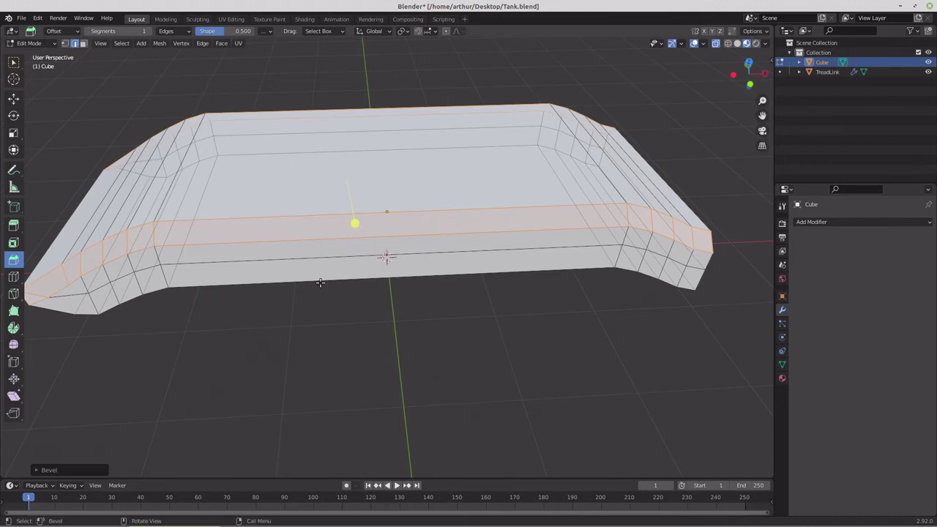
Switch to face selection in the front view, activate the Move tool and clear the current selection
middle_click_drag(329, 292, 597, 252)
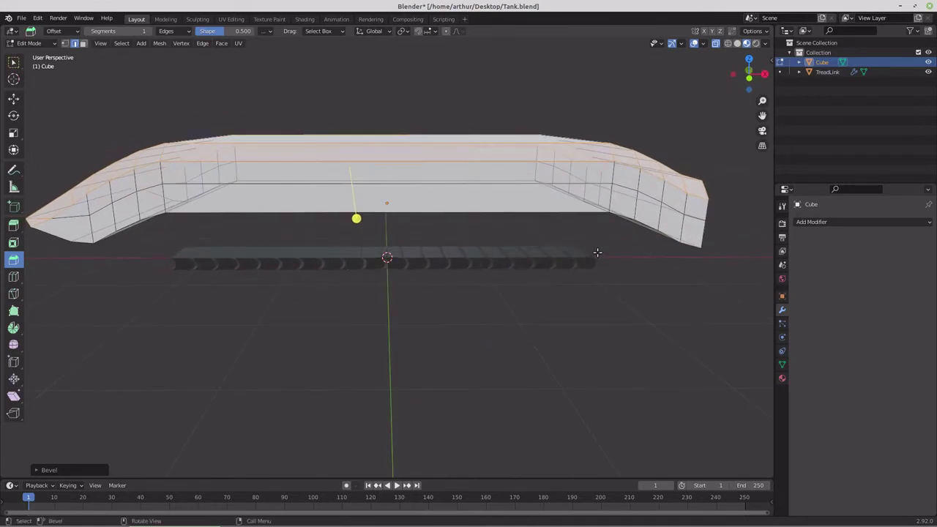
left_click(84, 43)
key("KP_1")
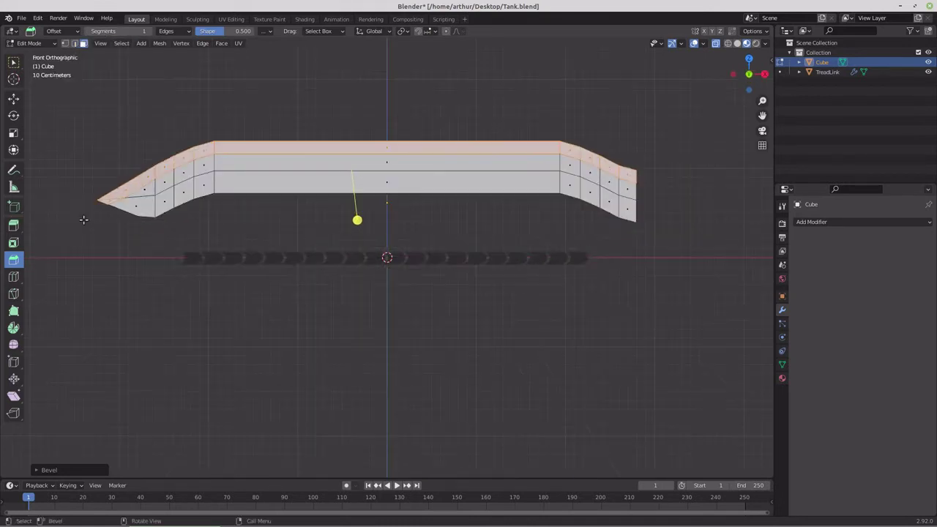
left_click(126, 224)
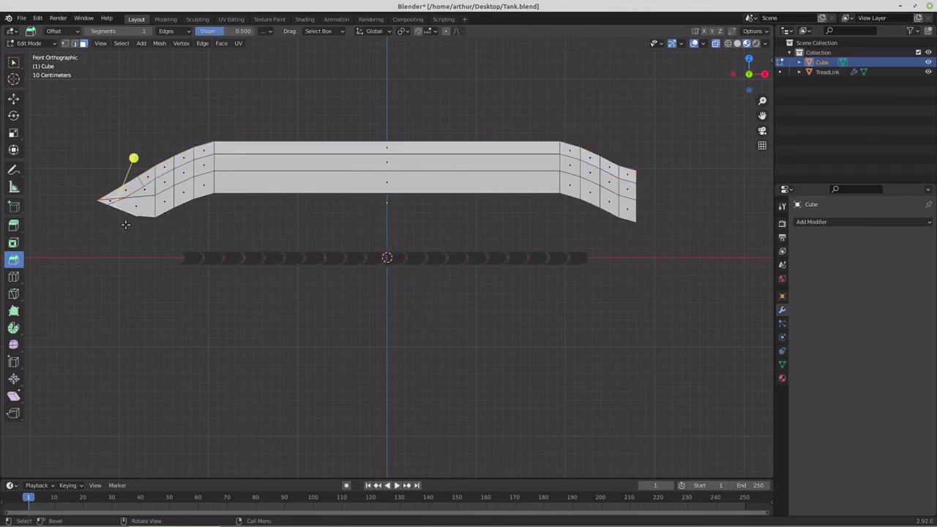
left_click(13, 99)
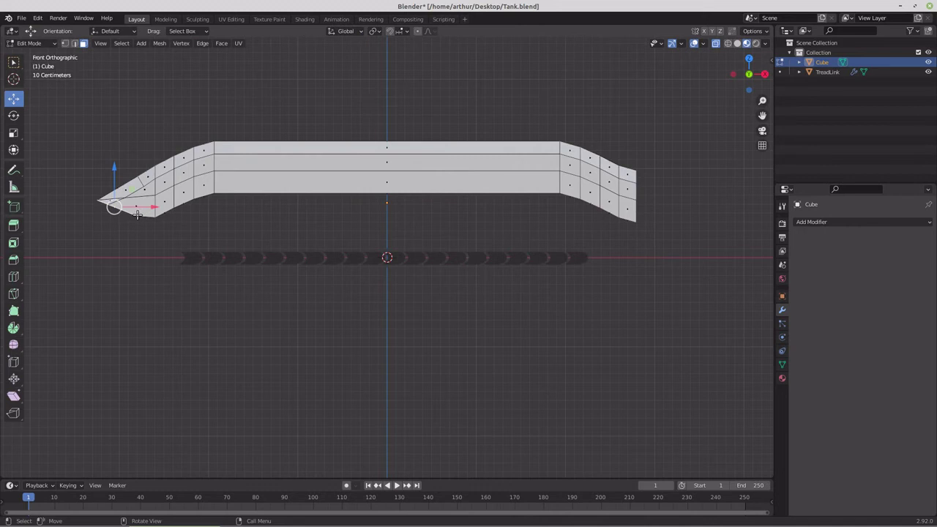
key("c")
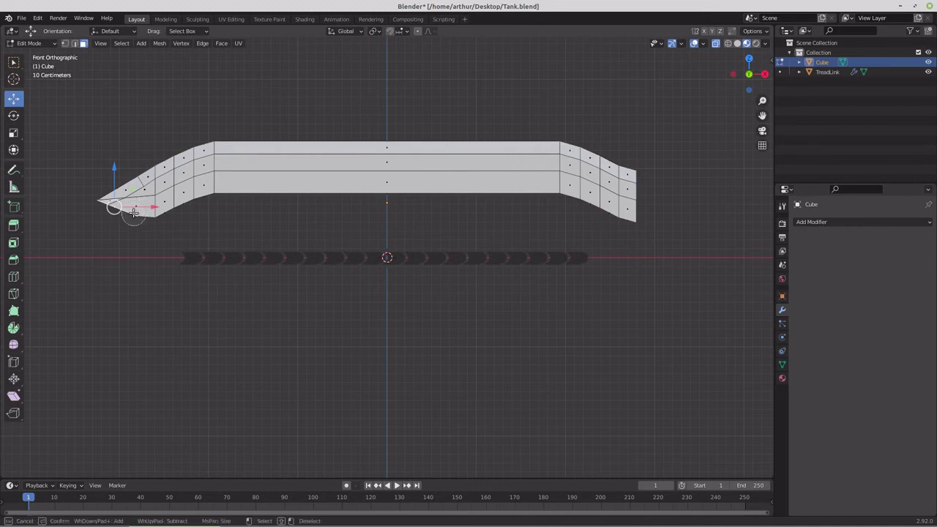
key("Escape")
left_click(94, 254)
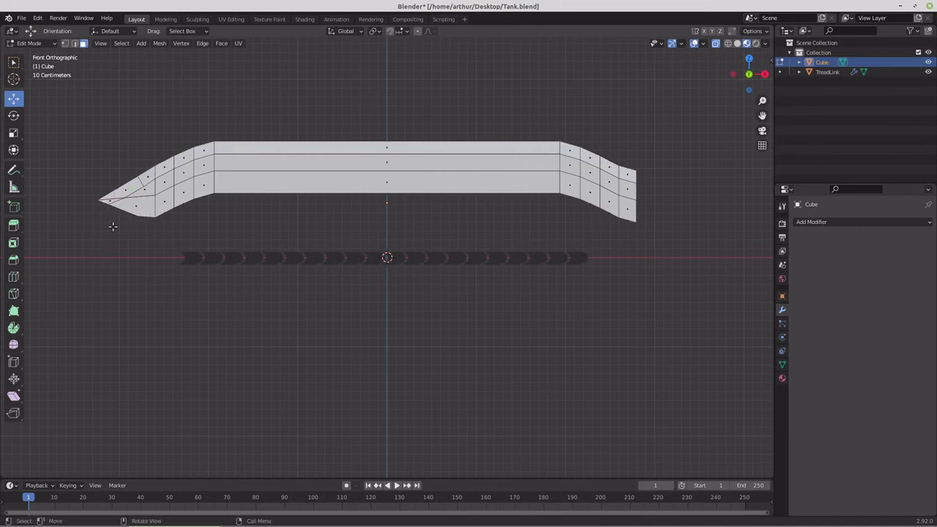
Circle-select the lowest row of side faces along the body's whole length, from the pointed end to the opposite end
scroll(136, 205, "up", 2)
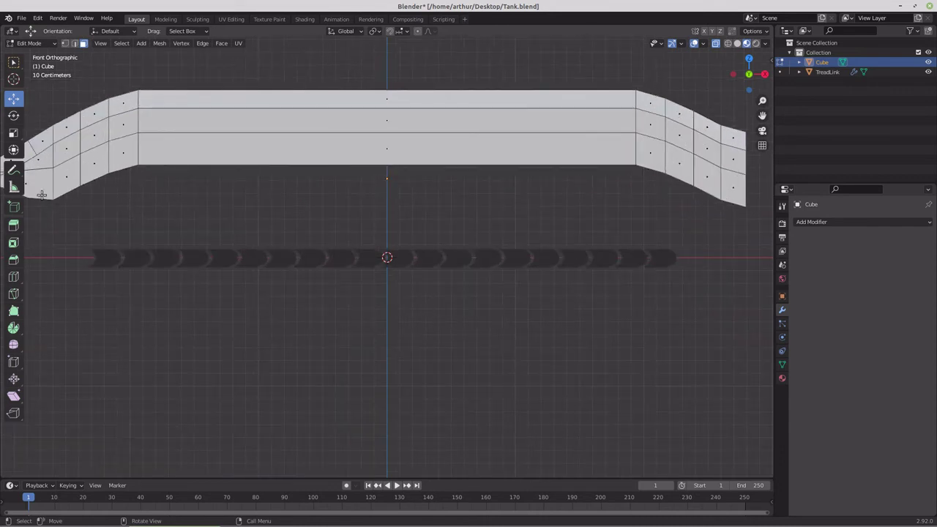
middle_click_drag(41, 194, 120, 196, "shift")
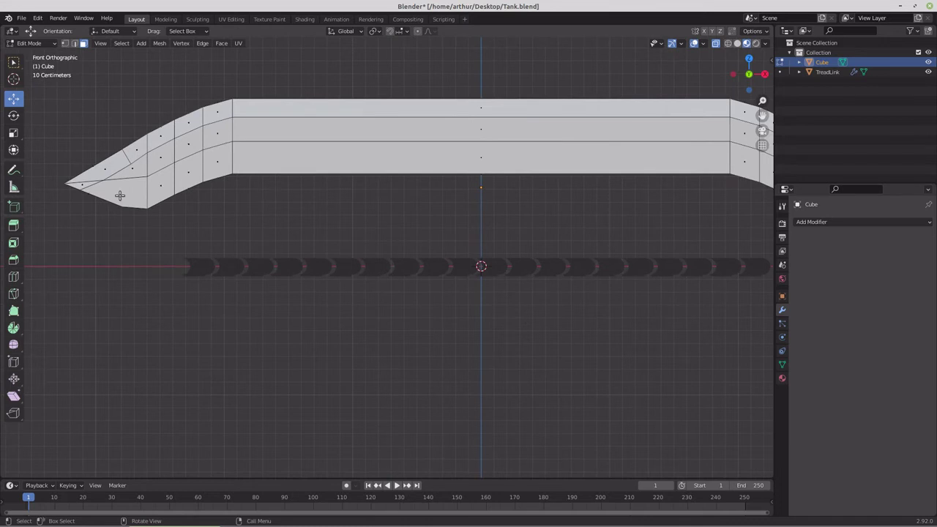
key("c")
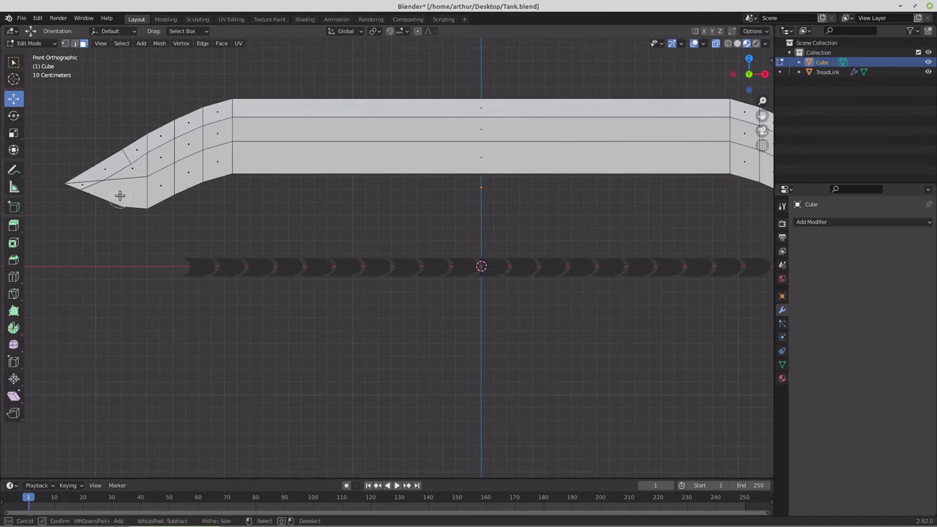
left_click_drag(119, 192, 217, 162)
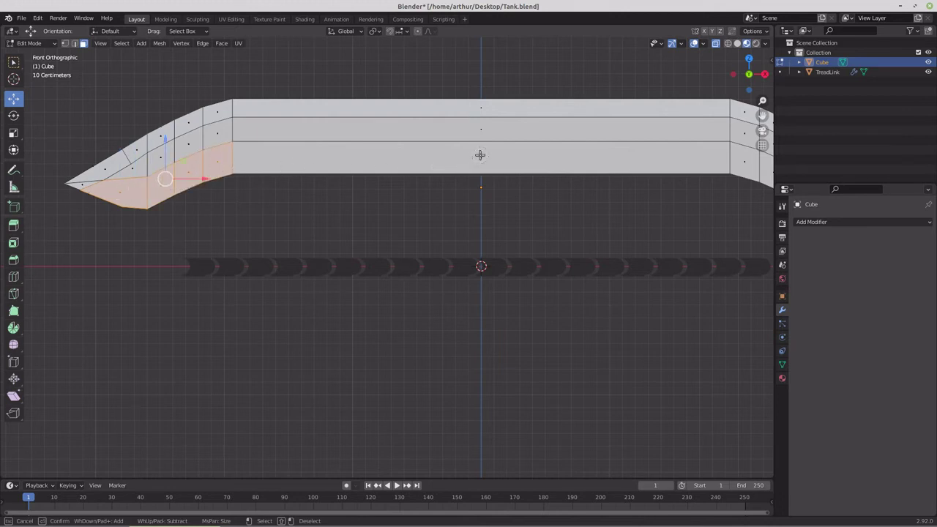
left_click(484, 157)
right_click(501, 175)
middle_click_drag(605, 235, 285, 297, "shift")
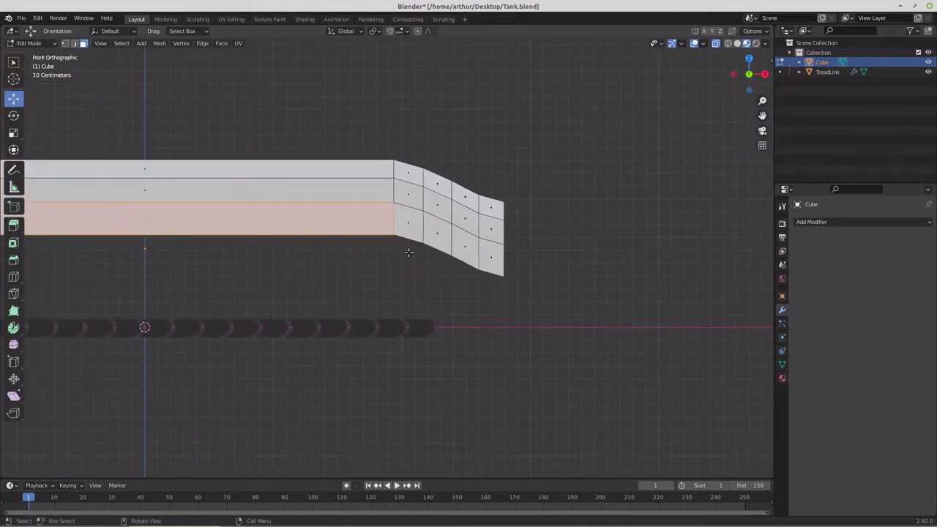
key("c")
left_click(418, 230)
left_click_drag(437, 235, 486, 256)
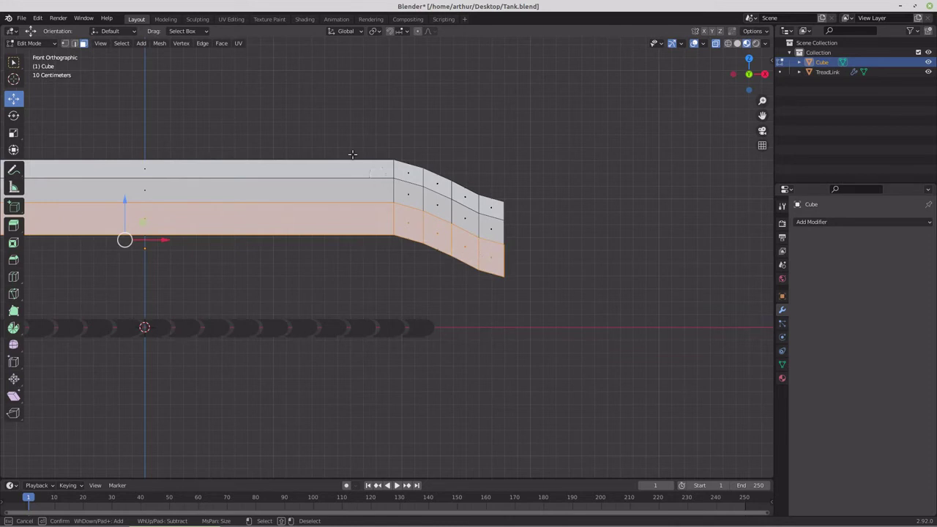
key("Escape")
From the top view, extrude the selected lower side faces and scale them outward along Y by about 1.5
key("KP_7")
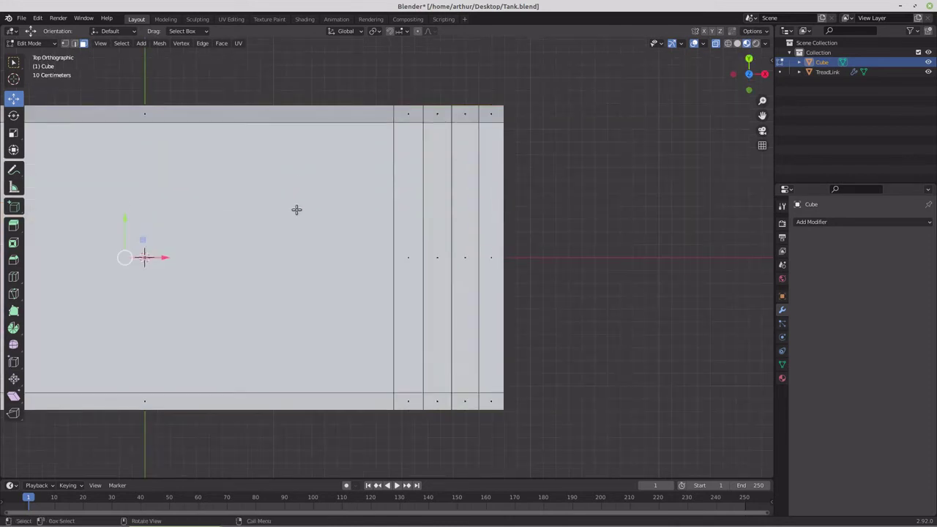
scroll(295, 210, "down", 2)
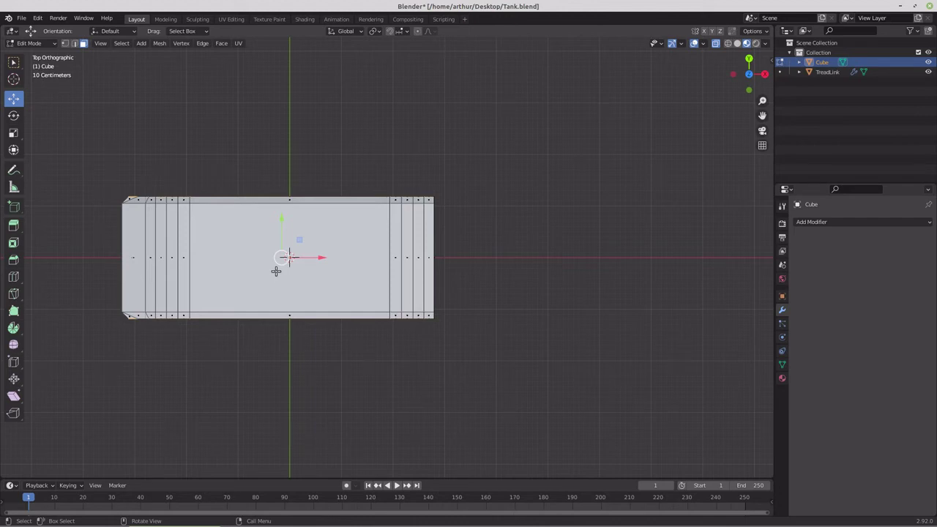
key("e")
key("s")
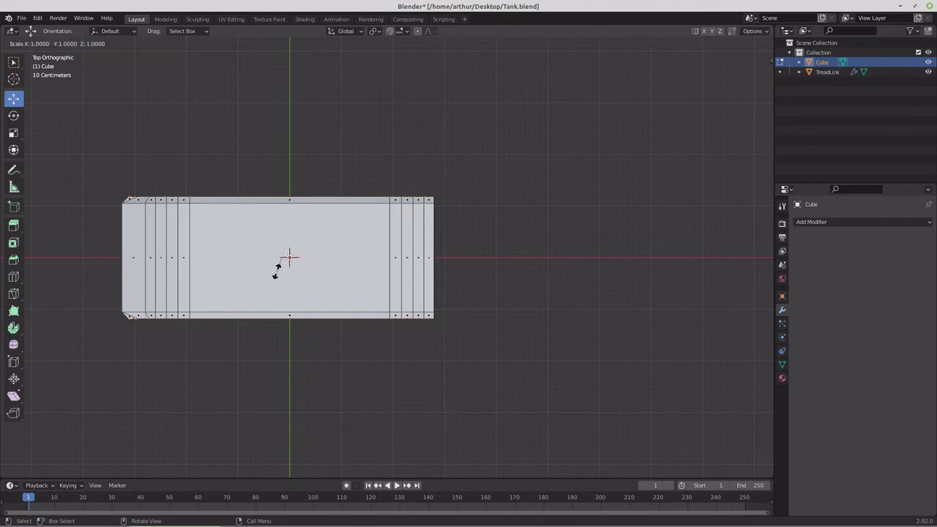
key("y")
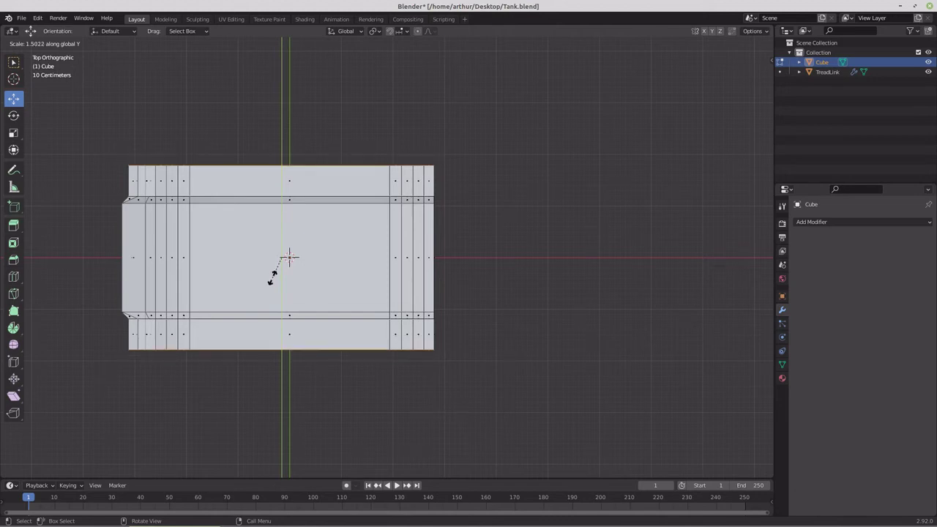
left_click(271, 279)
middle_click_drag(166, 300, 268, 213)
middle_click_drag(371, 320, 280, 304)
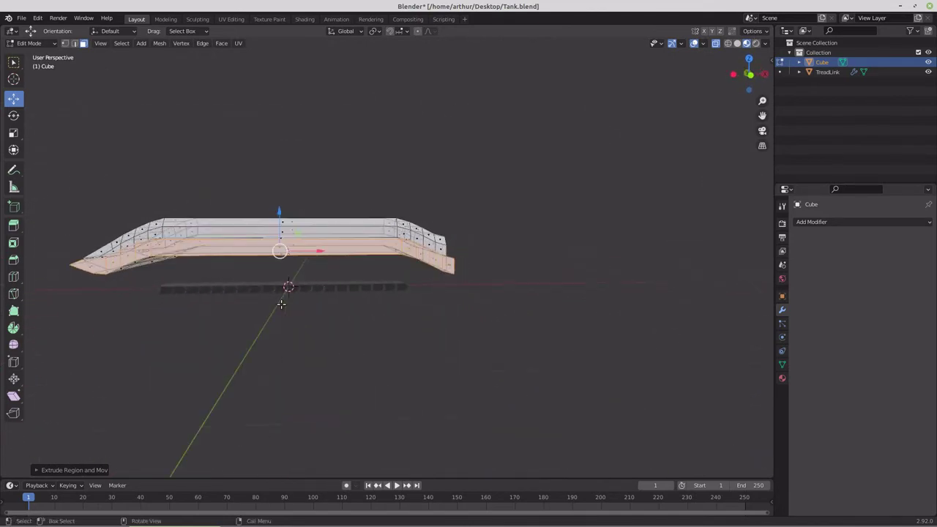
Add a cylinder below the body from the front view and set its X rotation to 90°
key("KP_1")
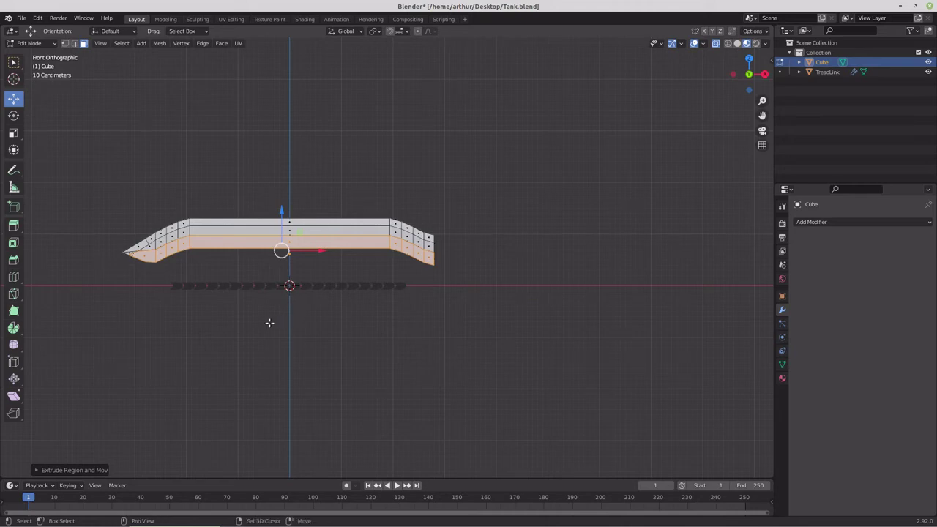
middle_click_drag(268, 324, 339, 324, "shift")
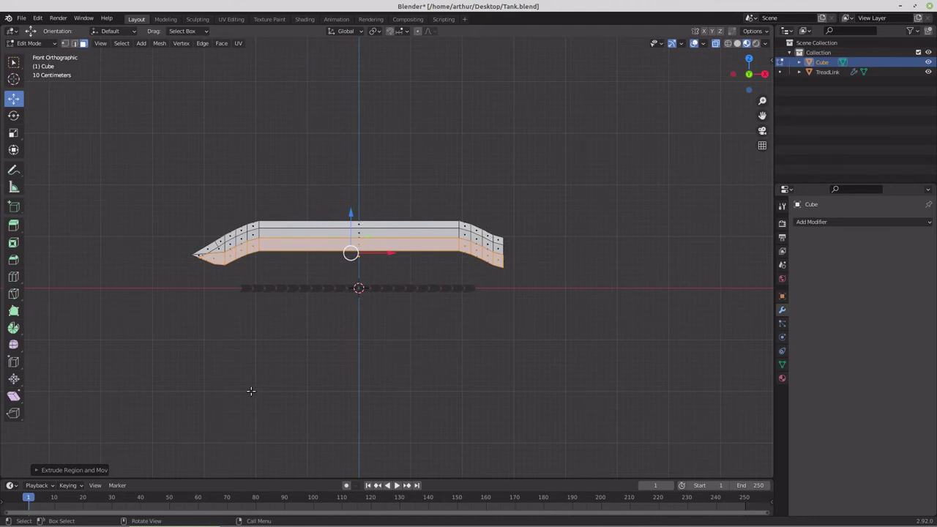
key("shift+a")
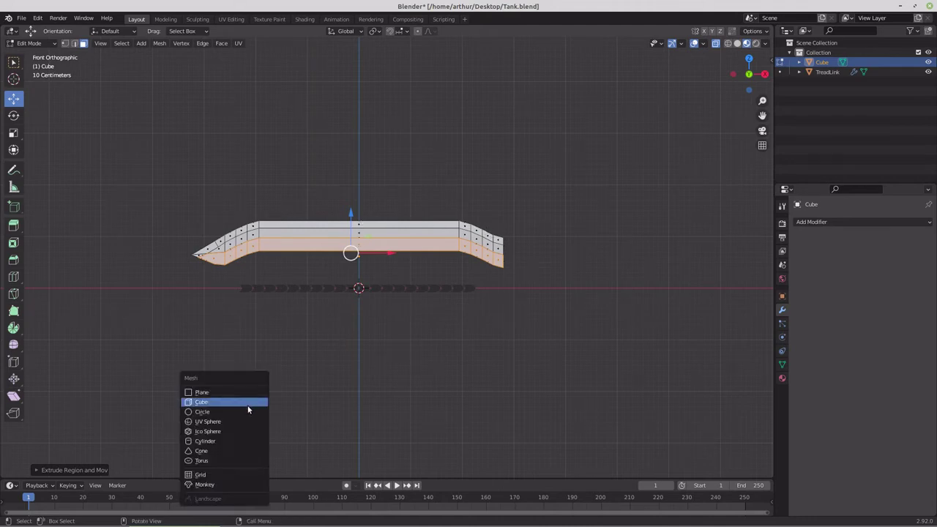
left_click(240, 441)
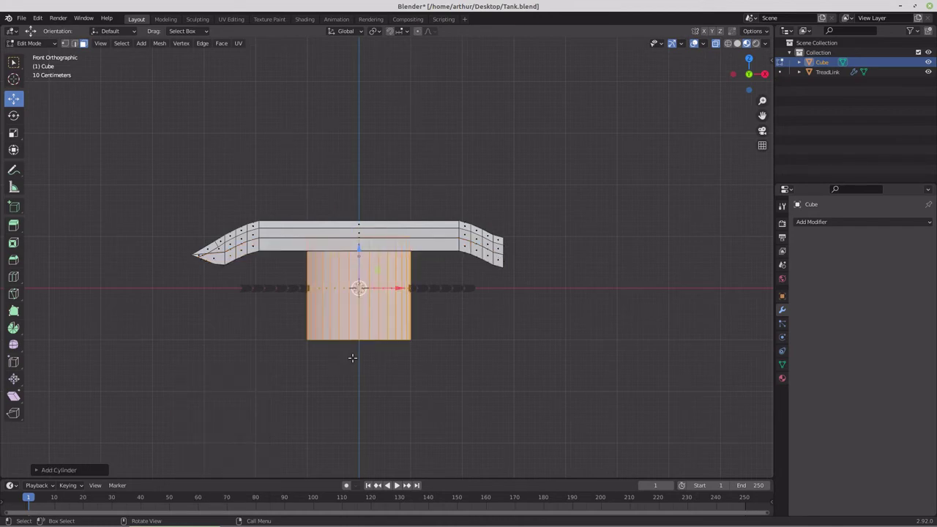
key("F9")
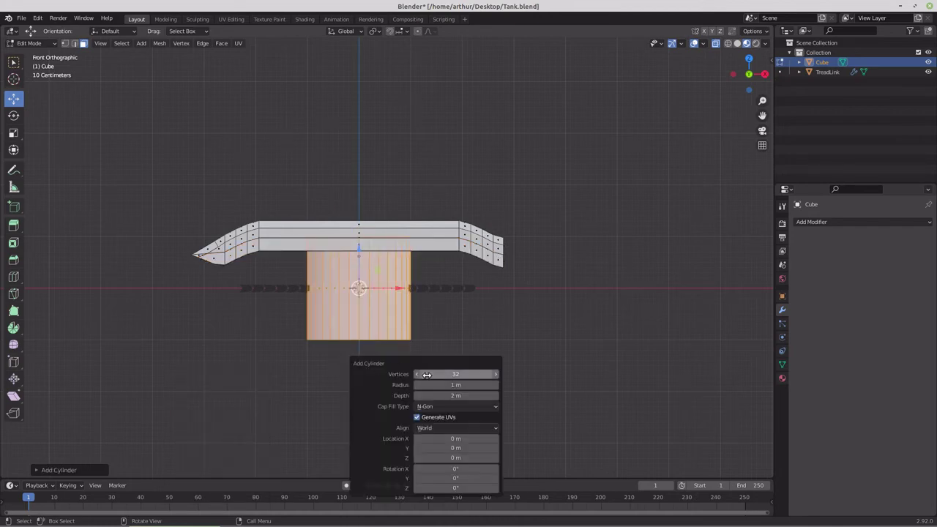
left_click(444, 468)
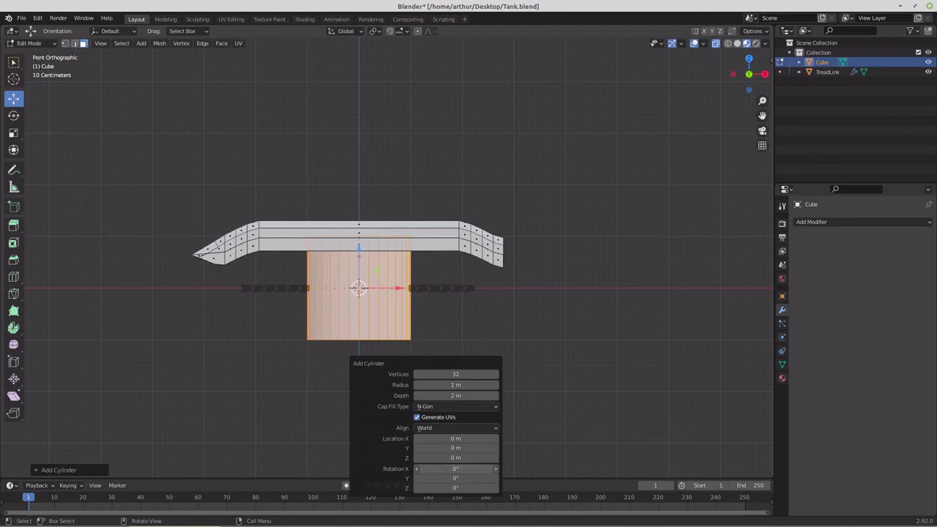
type("90")
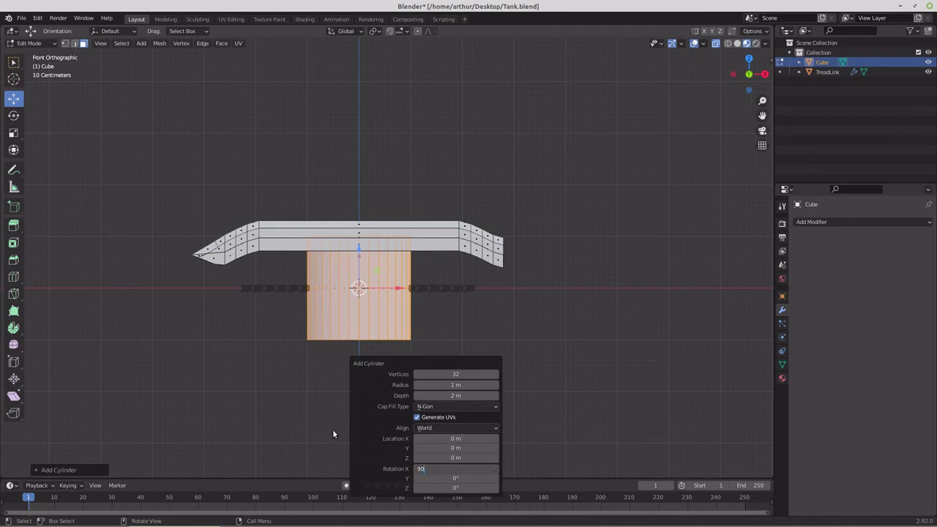
key("Return")
Set the new cylinder to 16 vertices and reduce its radius to about 0.5 m
left_click(454, 375)
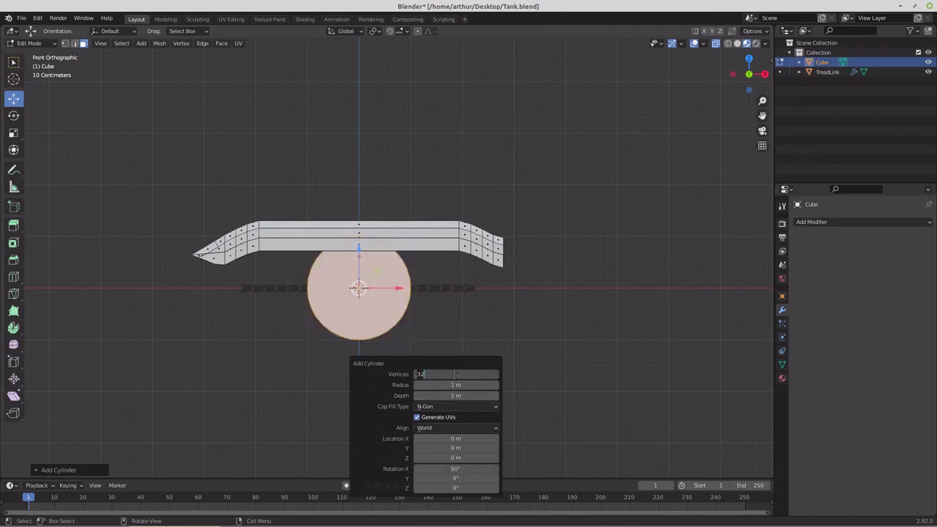
type("16")
key("Return")
left_click(456, 385)
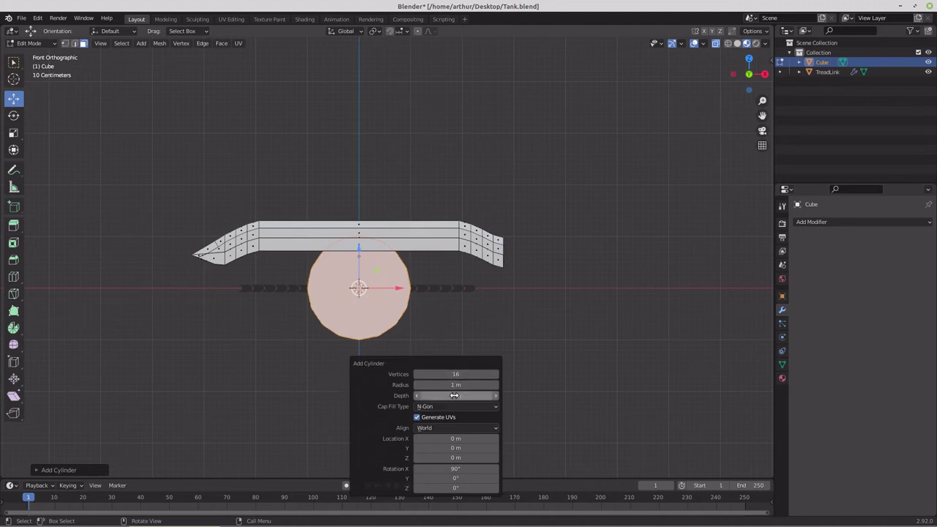
type("0.74")
key("Return")
left_click_drag(455, 385, 416, 384)
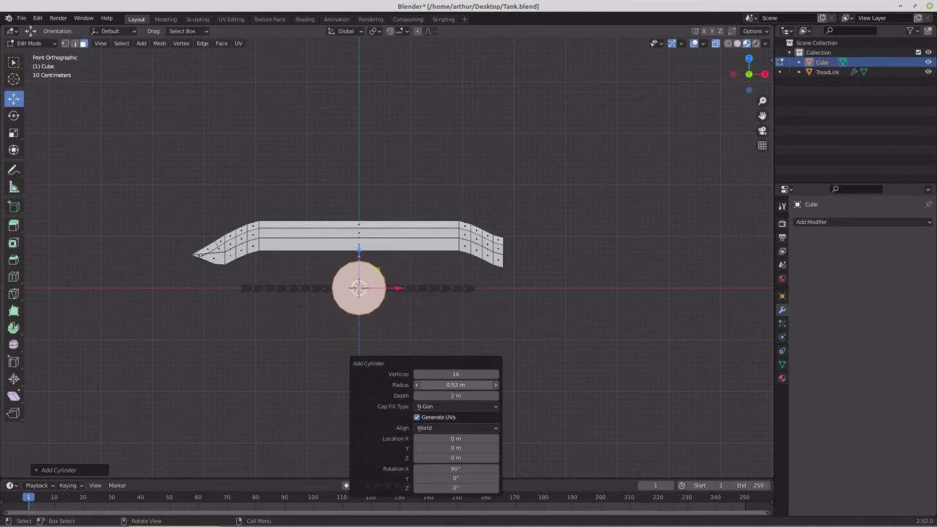
left_click(416, 388)
left_click(416, 388)
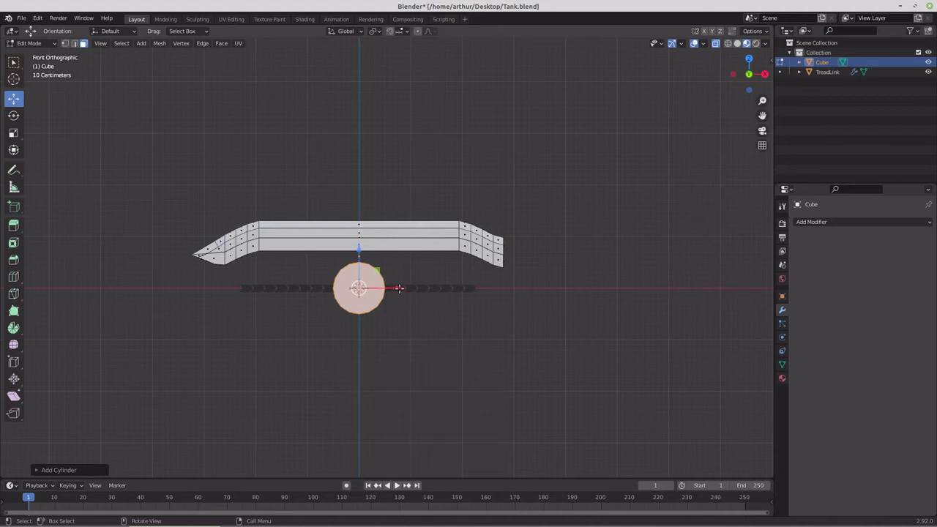
Move the cylinder beneath the body near the pointed end, to about X -1.86 m and Z 0.11 m
left_click_drag(398, 290, 295, 289)
left_click_drag(258, 252, 258, 246)
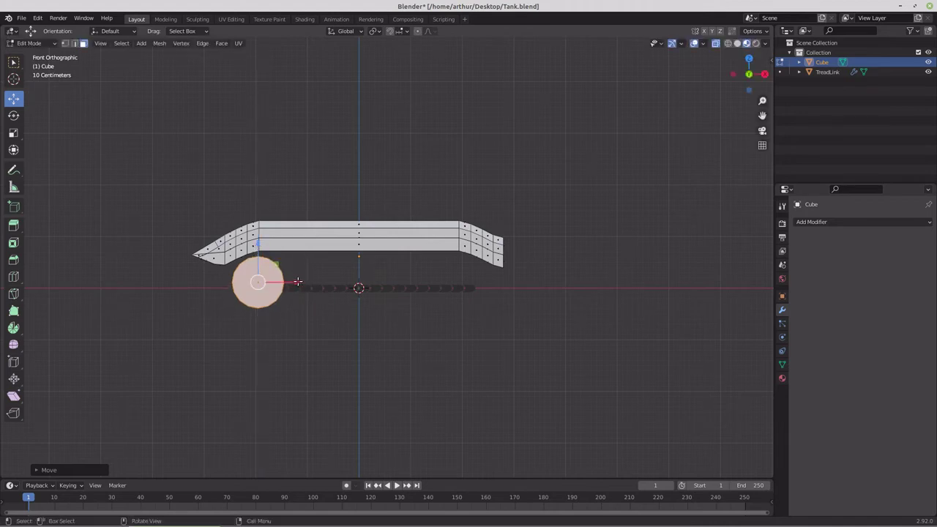
left_click_drag(298, 282, 301, 282)
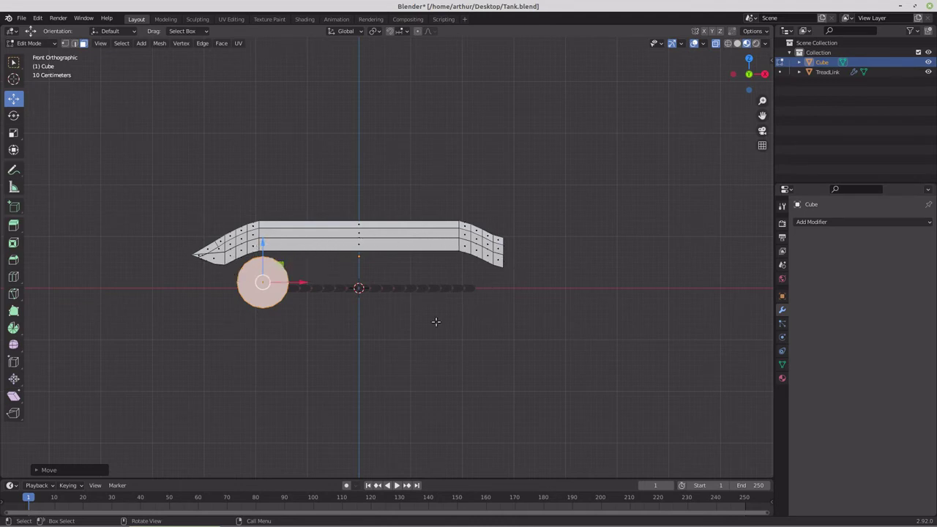
Duplicate the cylinder in place and mirror its position to the other end by setting its median X to 1.8618 m
key("shift+d")
right_click(379, 318)
left_click_drag(772, 61, 668, 73)
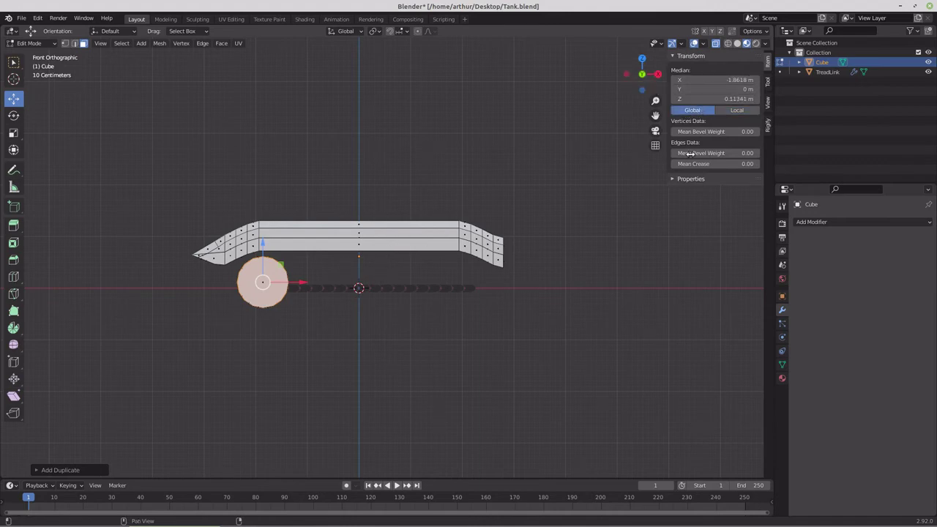
left_click(706, 82)
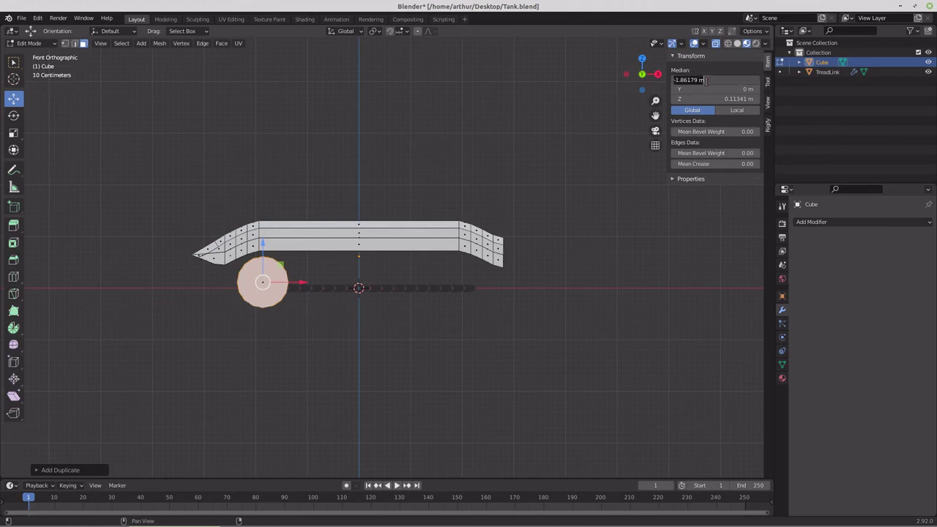
key("Delete")
key("Return")
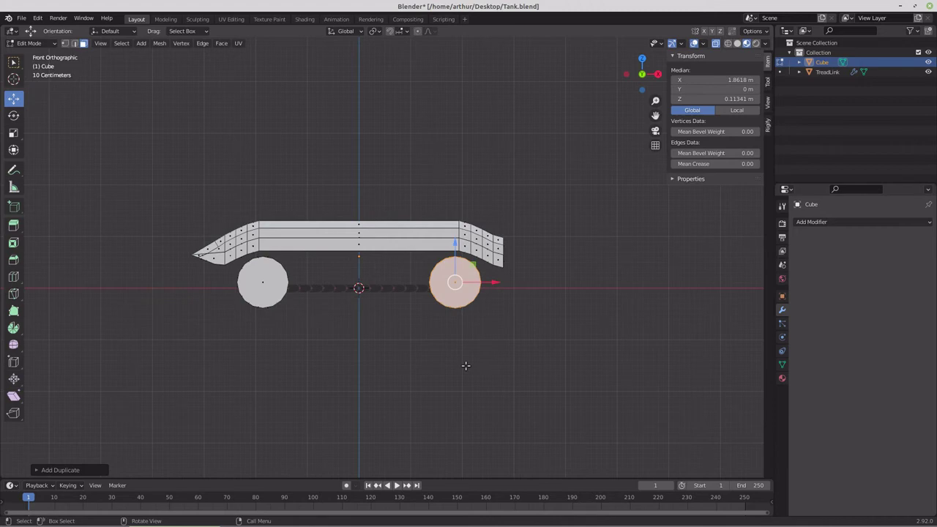
Show the model in wireframe from the right orthographic view
key("KP_3")
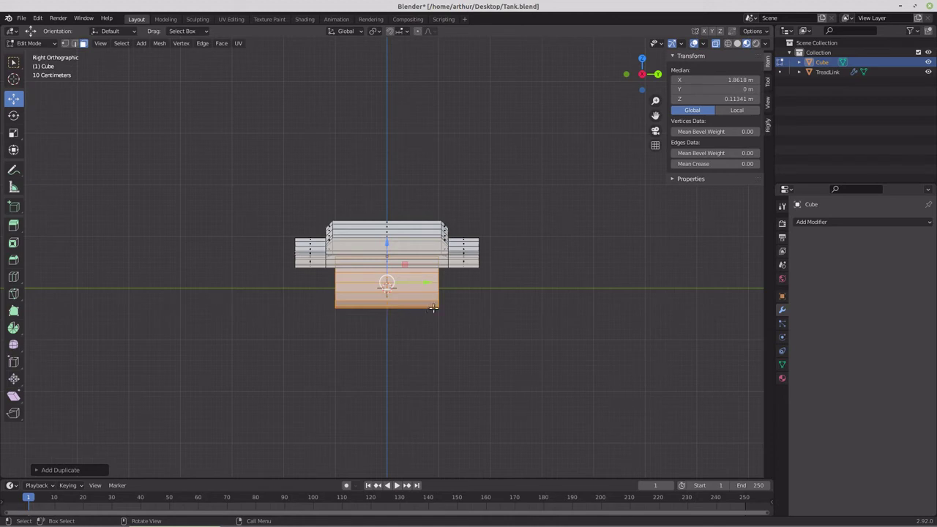
scroll(455, 329, "up", 1)
scroll(455, 329, "up", 1)
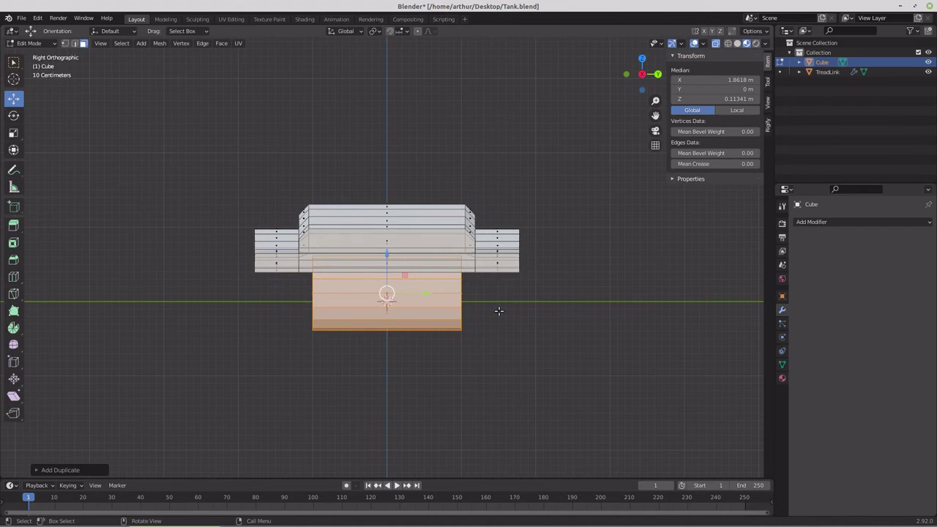
left_click(729, 43)
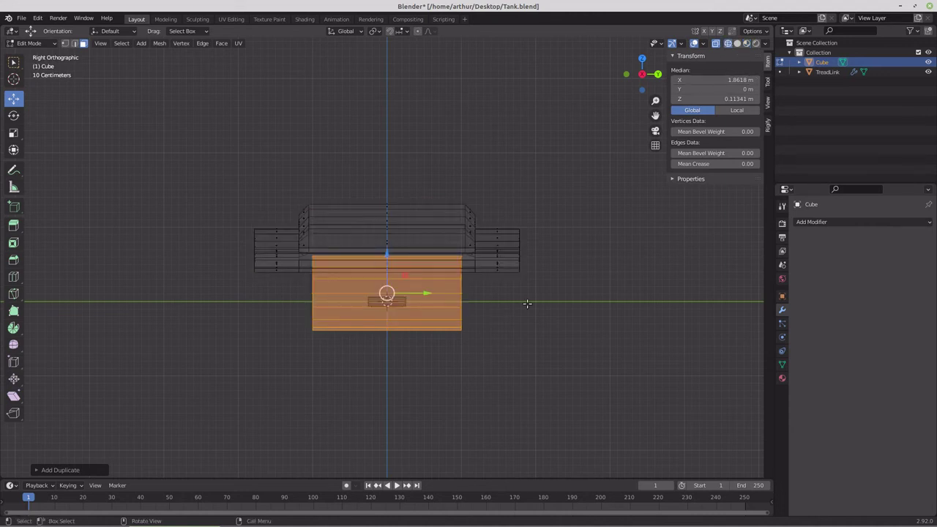
key("s")
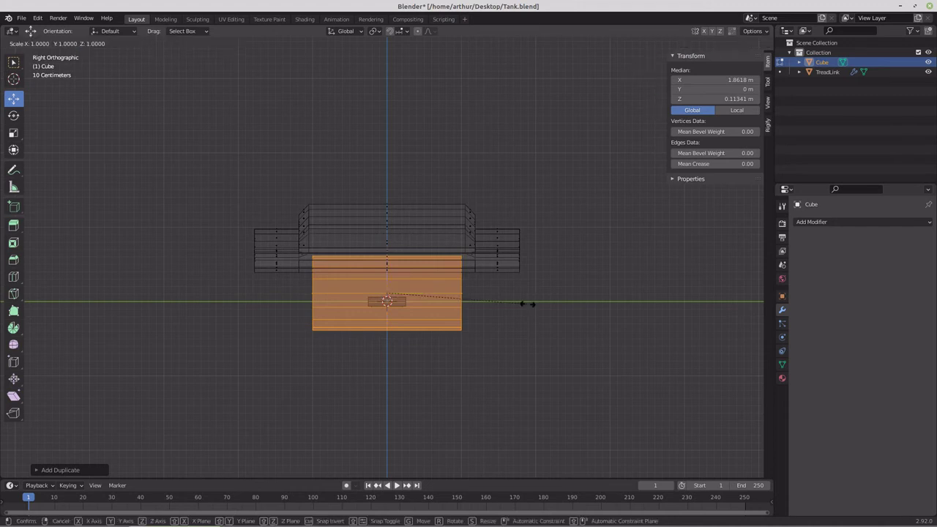
key("y")
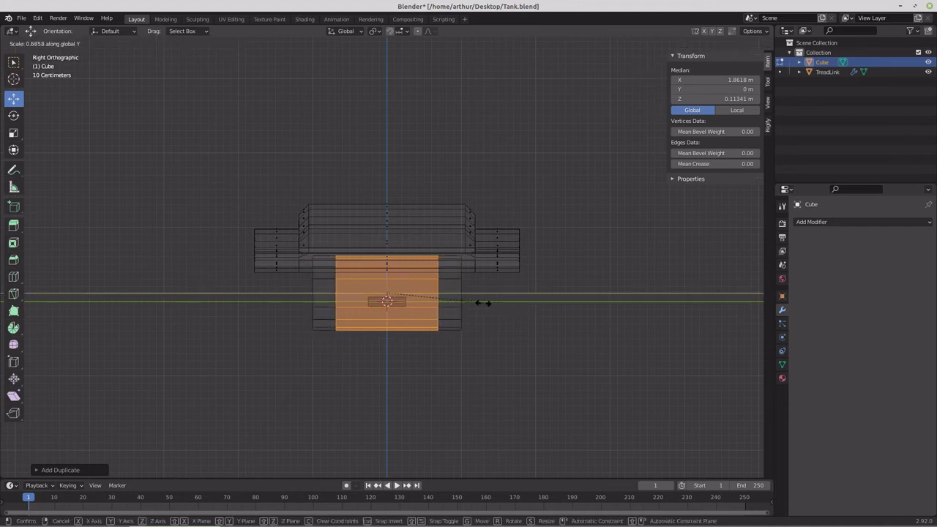
right_click(482, 303)
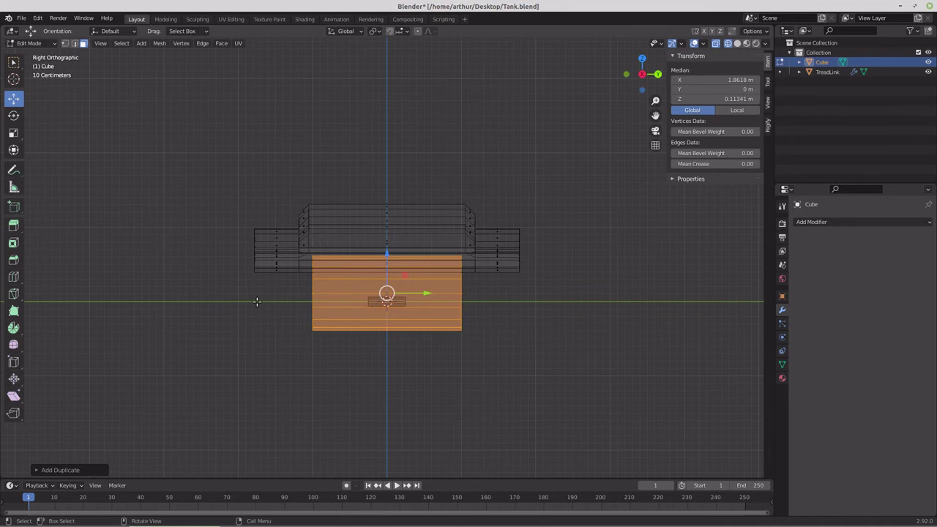
Select both complete wheel cylinders and scale them along Y to slightly less than the tread link's width
left_click_drag(257, 302, 496, 366)
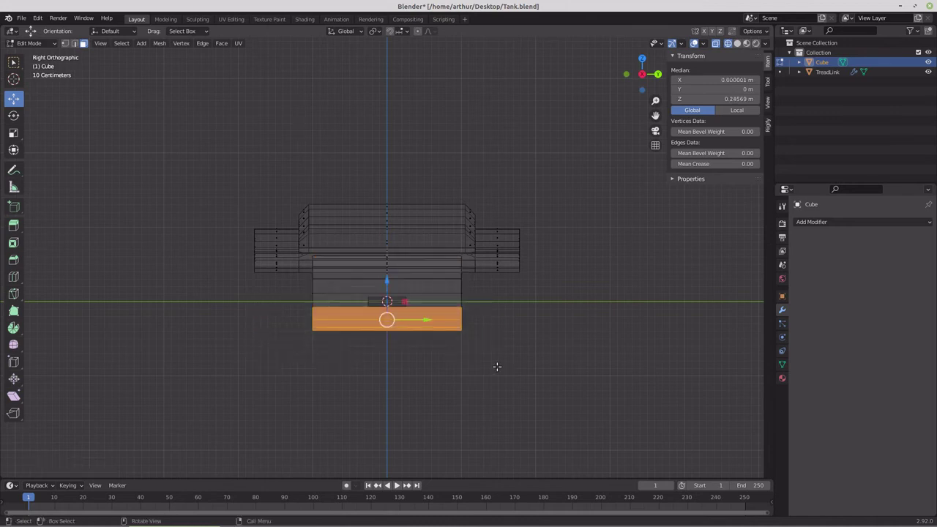
key("ctrl+KP_Add")
key("ctrl+KP_Add")
key("ctrl+KP_Add")
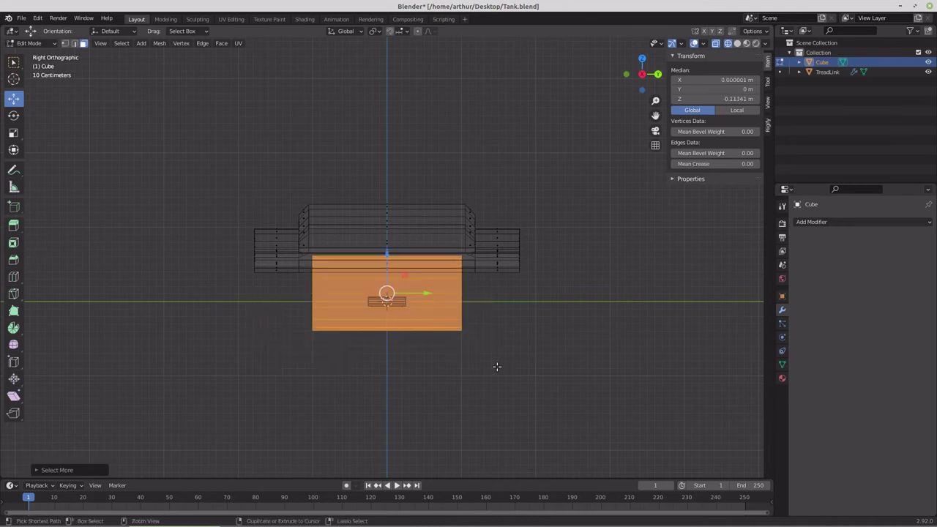
scroll(496, 366, "up", 1)
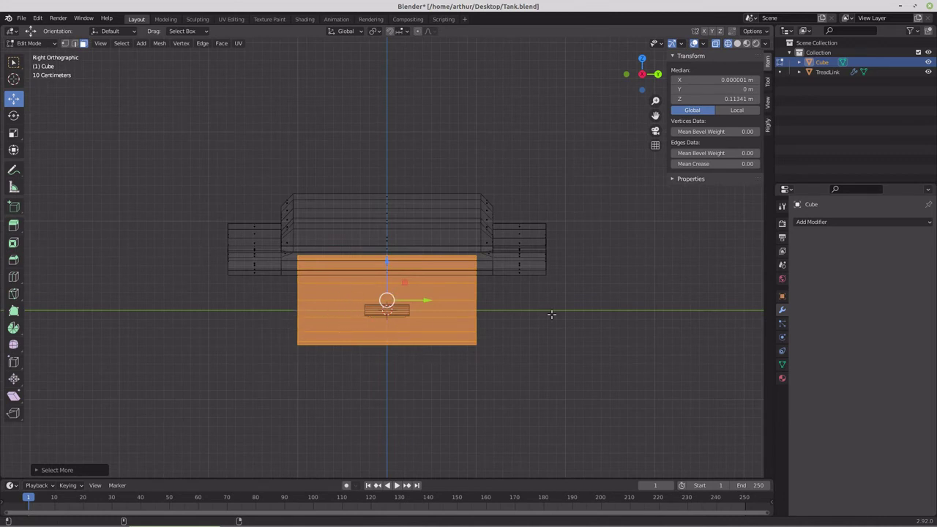
key("s")
key("y")
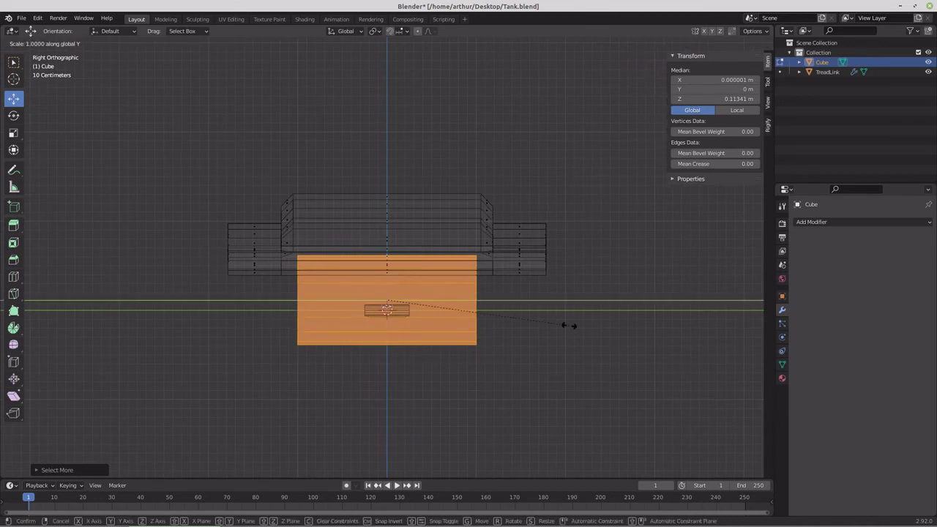
left_click(429, 301)
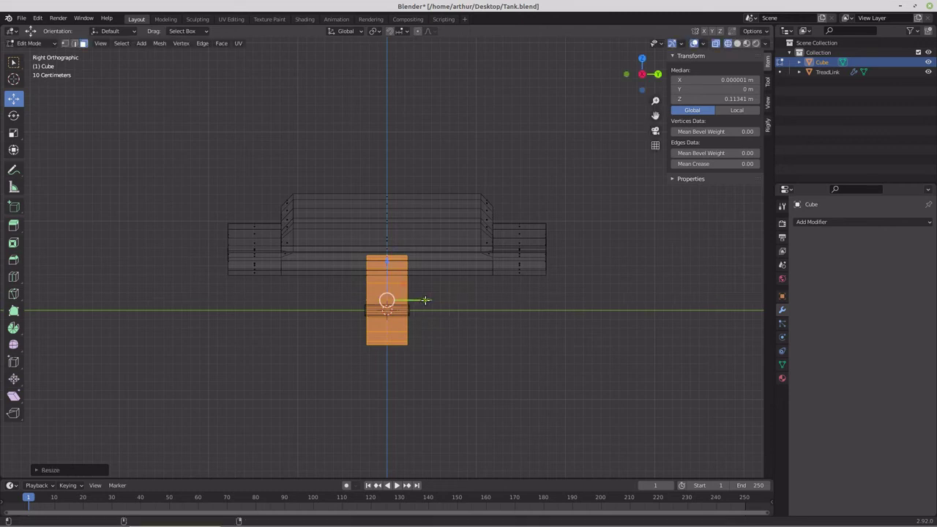
Move both wheel cylinders along Y beneath one side of the body, to about Y -1.60 m
left_click_drag(426, 300, 292, 288)
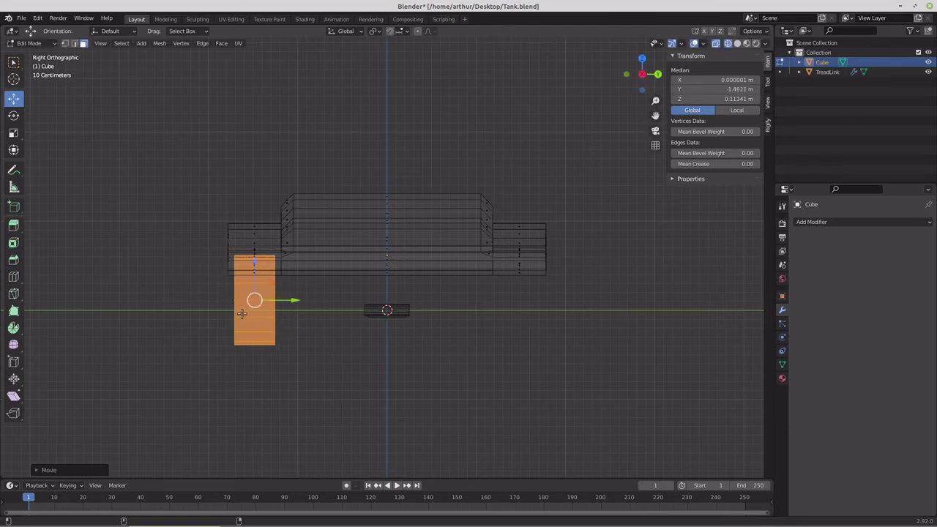
middle_click_drag(293, 289, 312, 318)
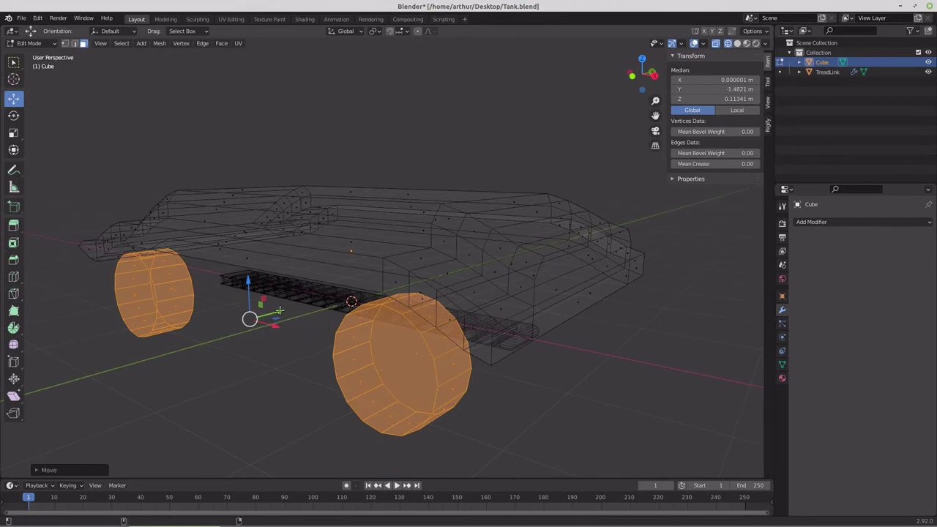
left_click_drag(280, 313, 271, 313)
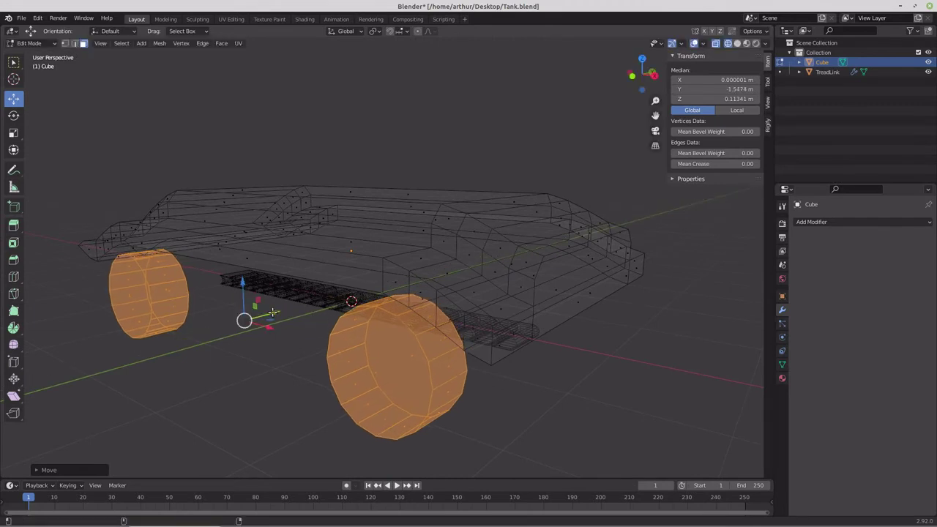
key("KP_3")
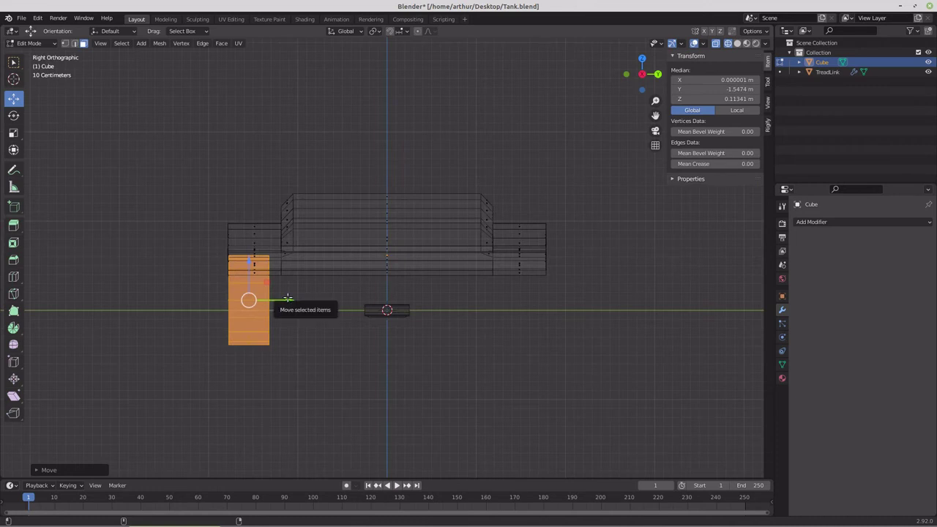
left_click_drag(286, 301, 277, 304)
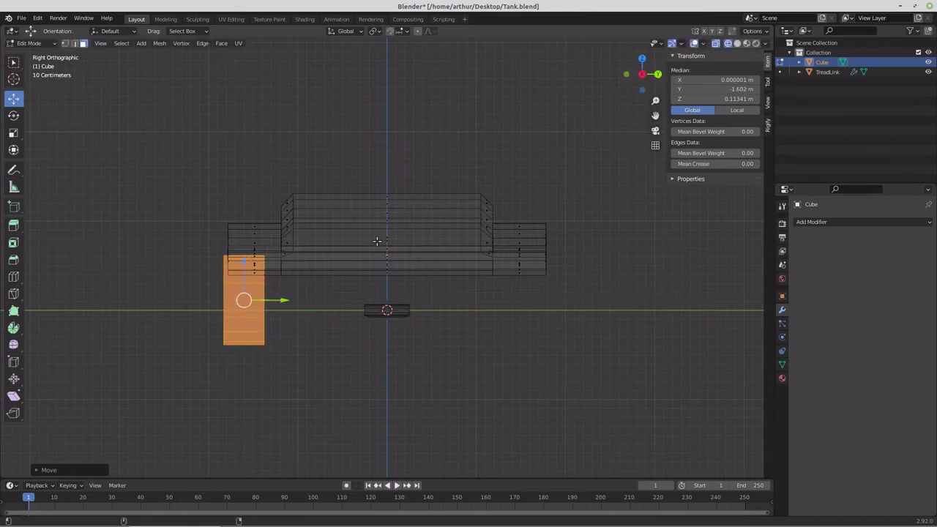
Select only the linked body mesh and narrow it along Y by a factor of about 0.92
key("a")
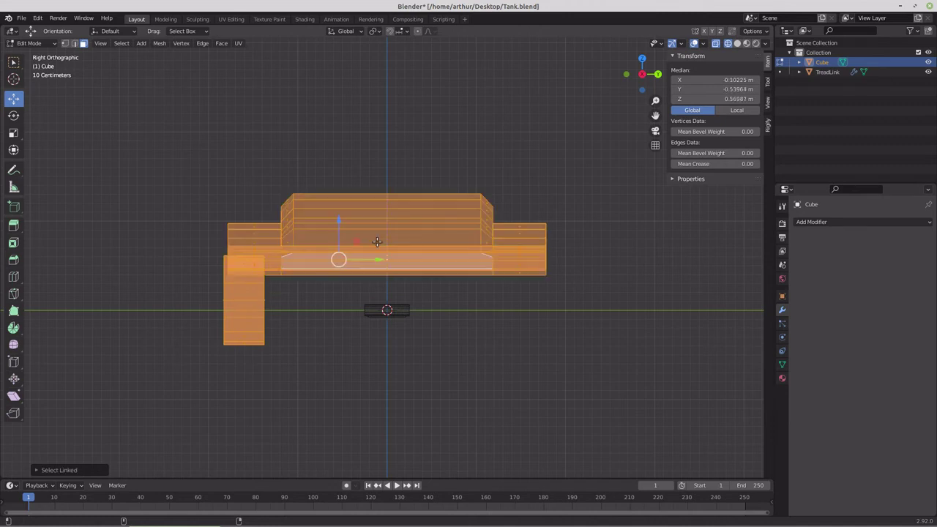
key("alt+a")
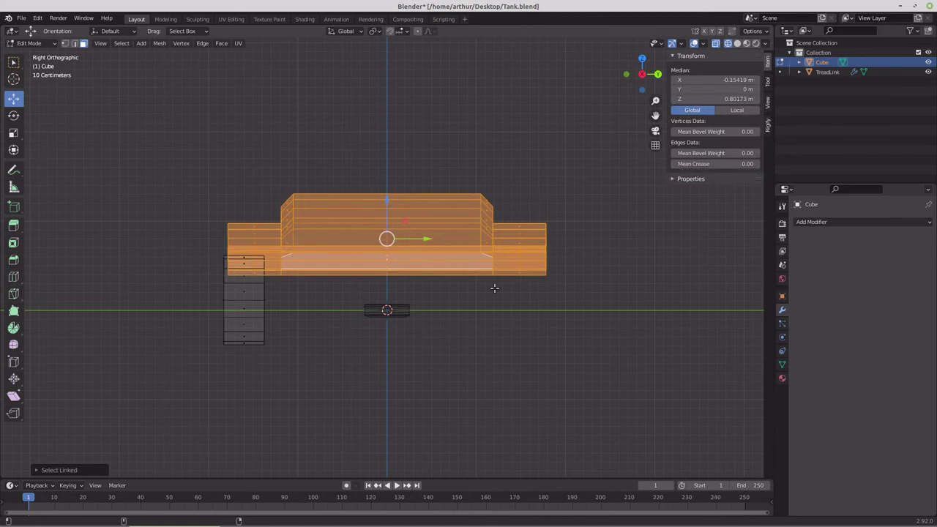
key("s")
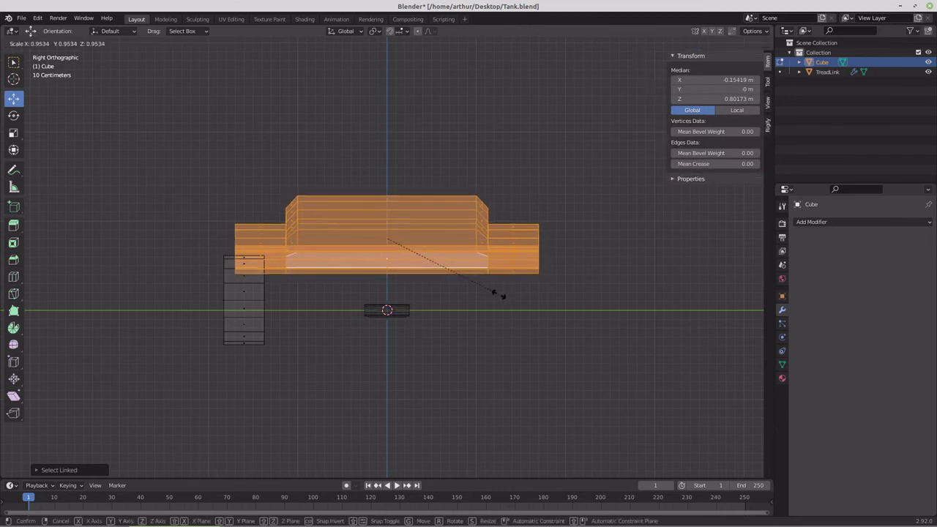
key("y")
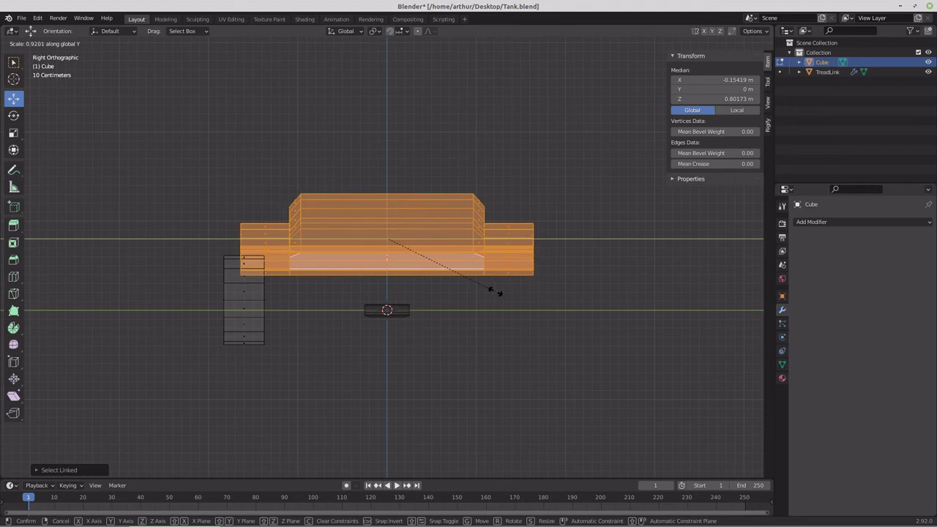
left_click(495, 292)
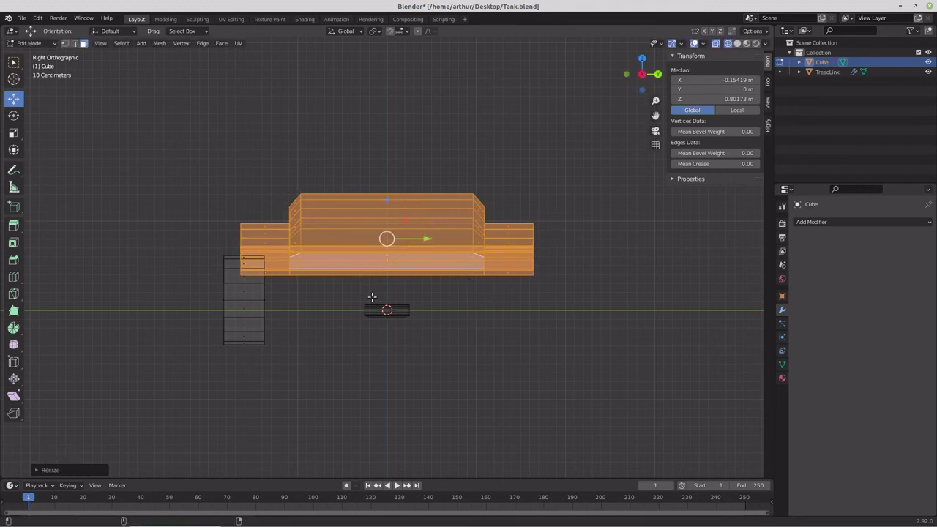
Reselect both complete wheel cylinders and move them inward along Y to about -1.45 m
left_click(232, 310)
key("l")
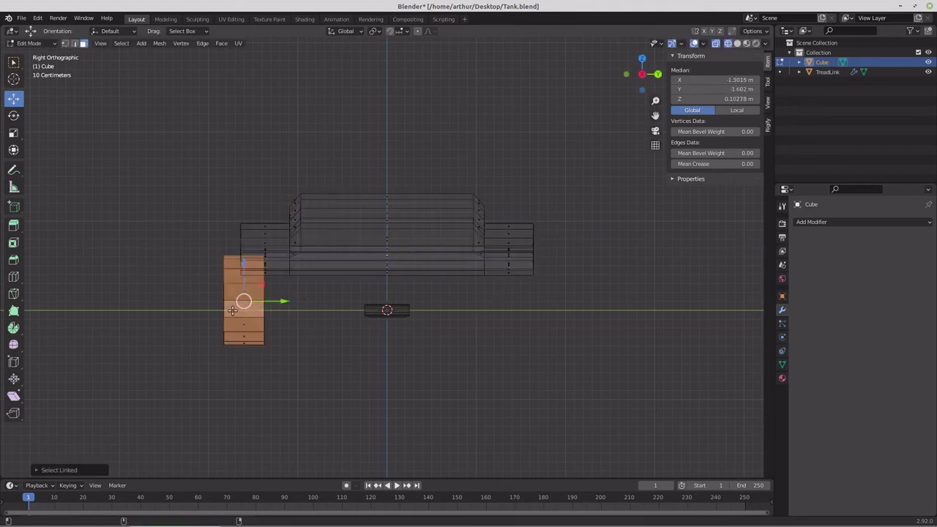
left_click_drag(203, 275, 272, 331)
key("ctrl+KP_Add")
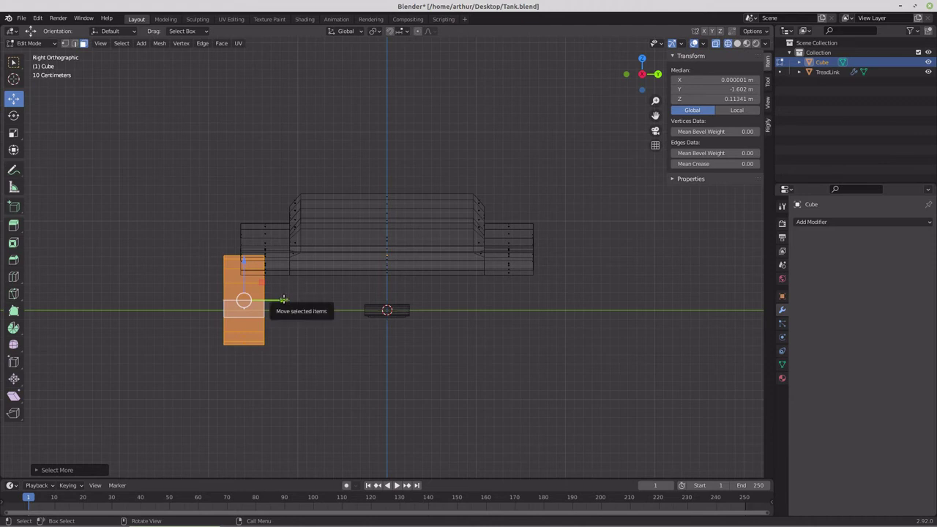
left_click_drag(285, 301, 296, 300)
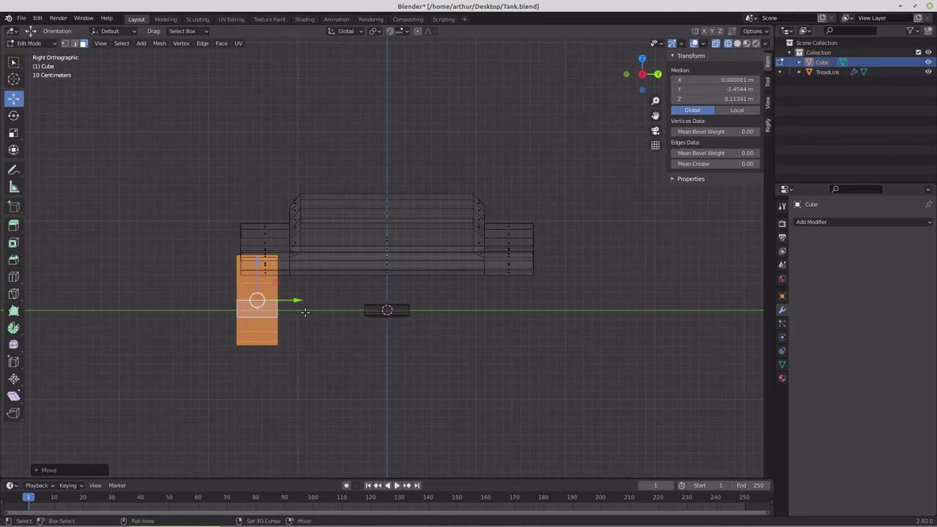
Duplicate the two wheels in place and mirror their position to the other side by setting median Y to 1.4544 m
key("shift+d")
right_click(304, 313)
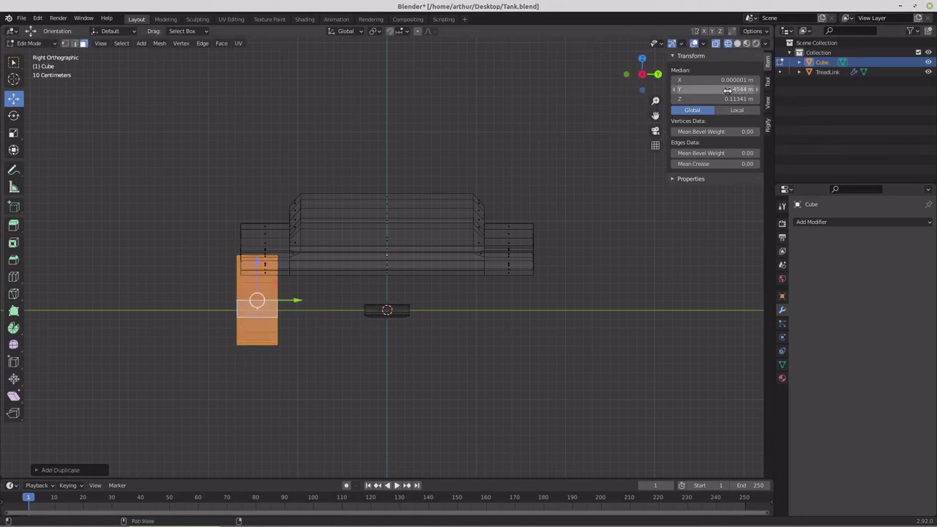
left_click(681, 90)
left_click(677, 89)
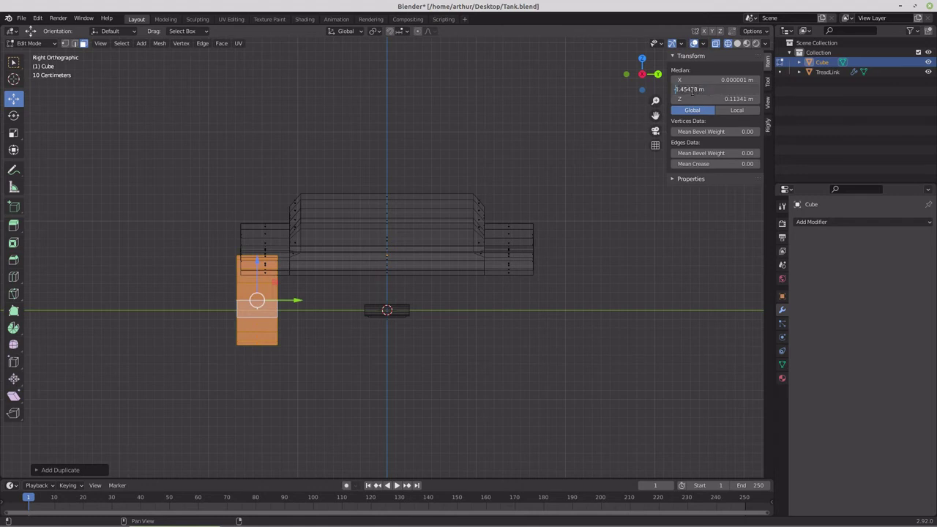
key("BackSpace")
key("Return")
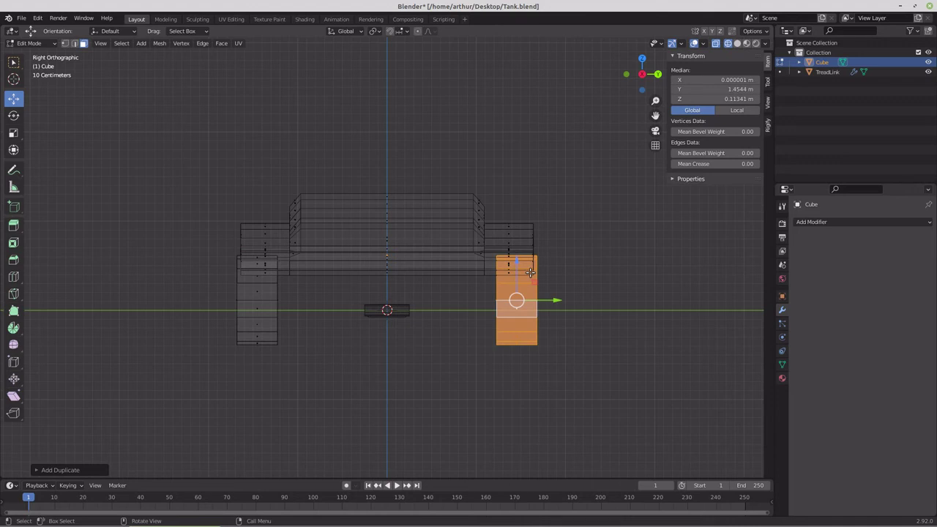
Return to the front view and rename the Cube object as Tank
key("KP_1")
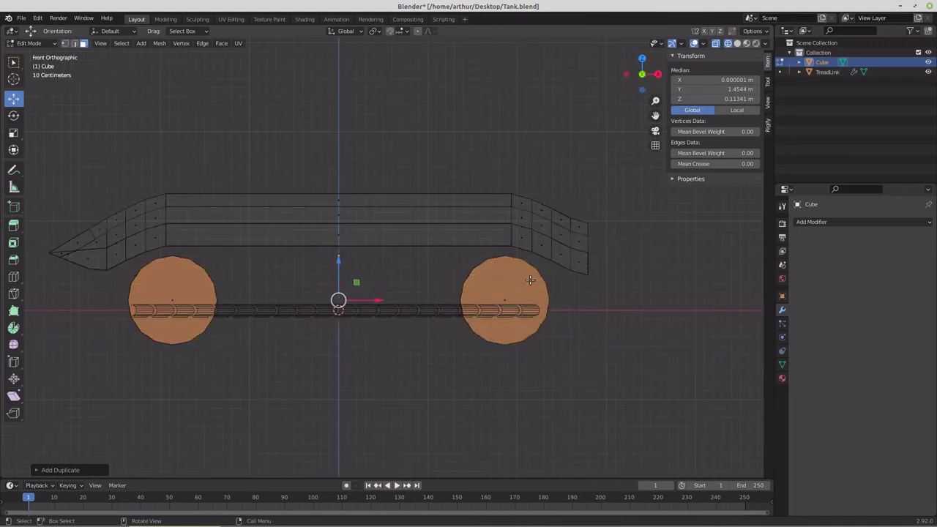
double_click(826, 65)
type("T")
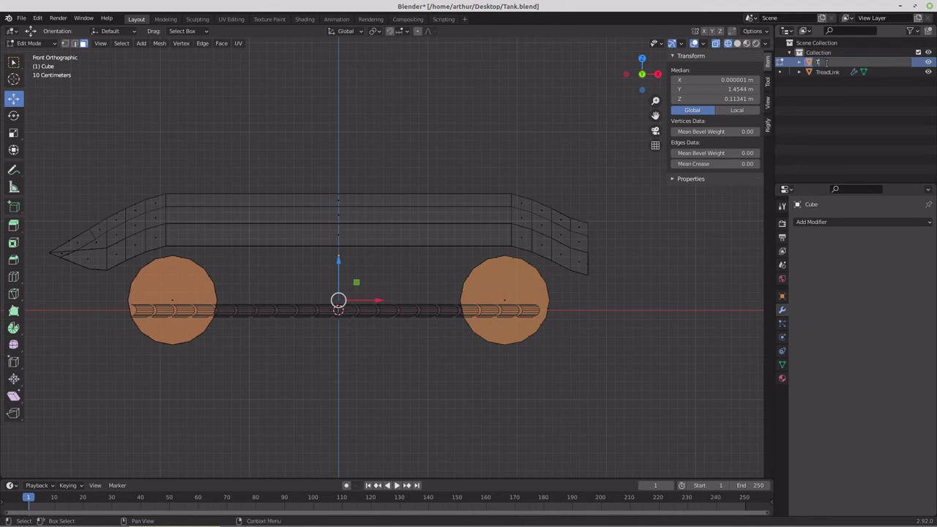
type("ank")
key("Return")
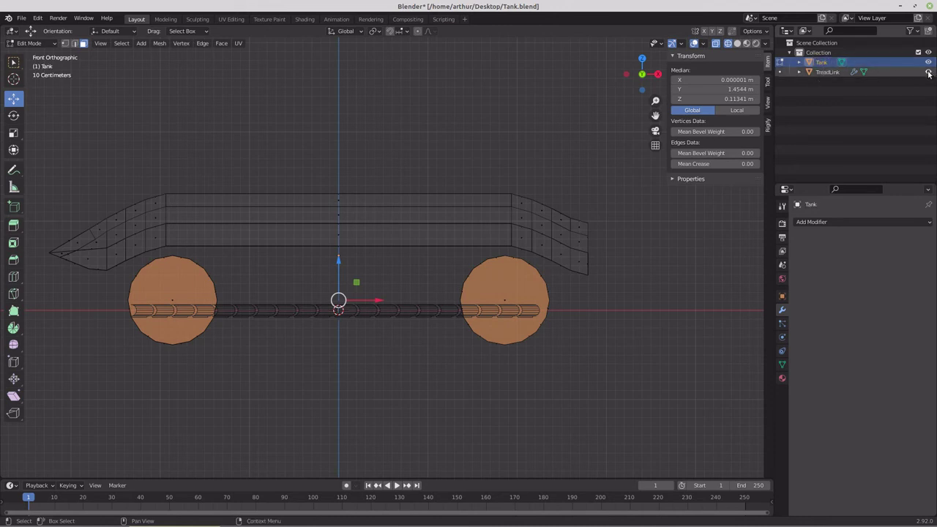
Delete the TreadLink object from the scene
left_click(828, 73)
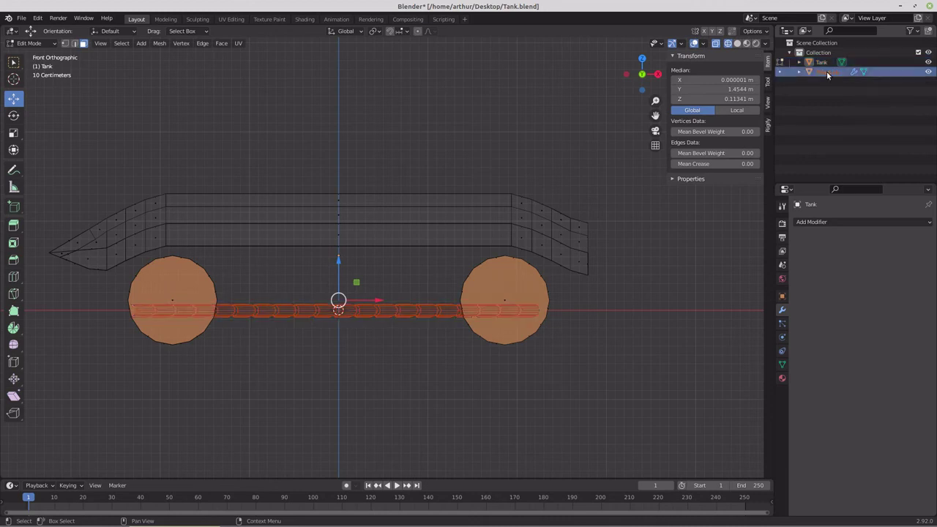
right_click(827, 74)
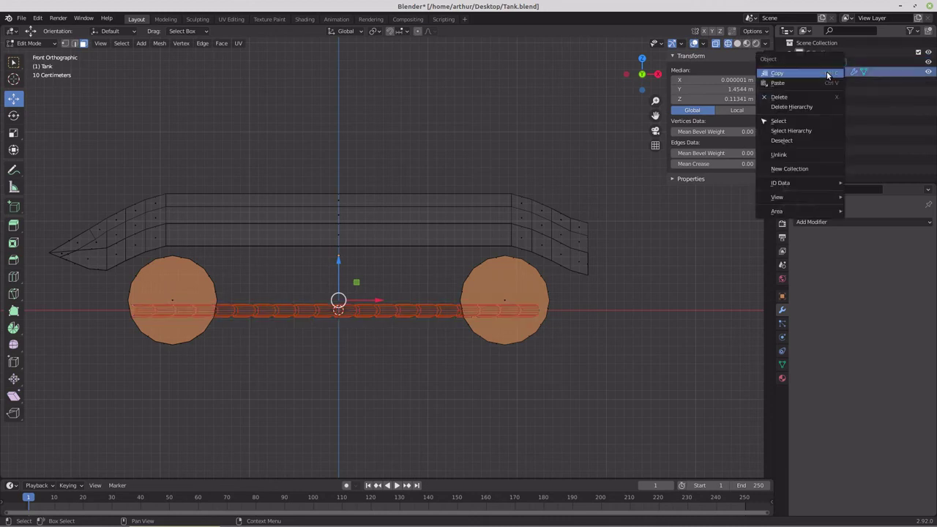
left_click(791, 97)
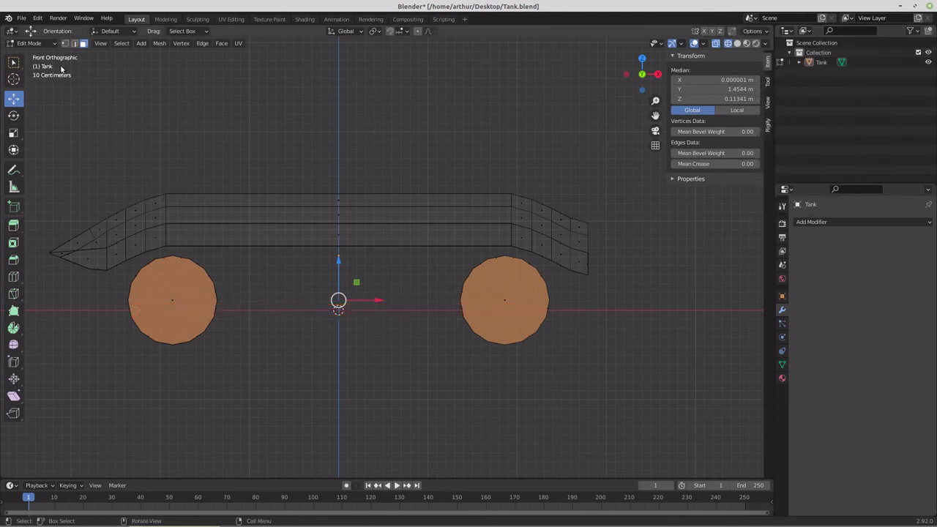
Delete the vertices on the inward-facing halves of all the wheels, leaving only the outer end arcs
left_click(65, 43)
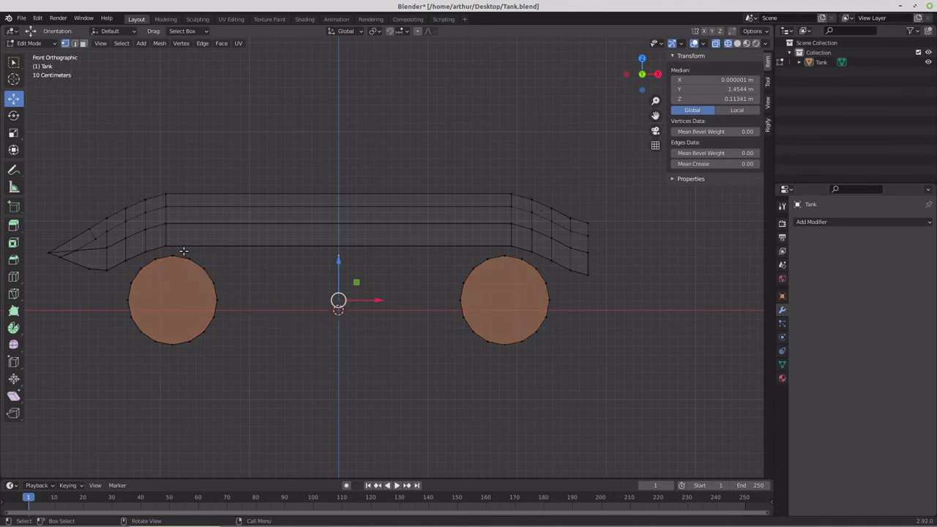
left_click_drag(184, 251, 497, 366)
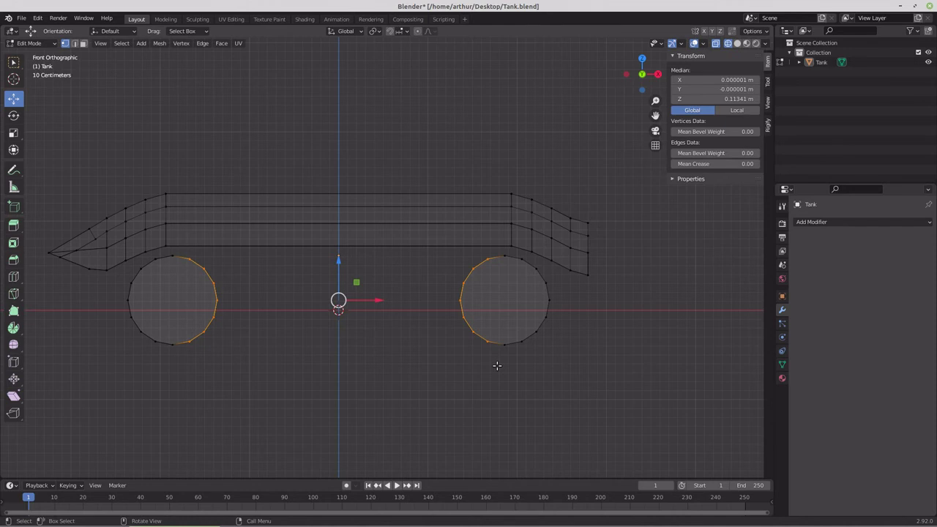
key("x")
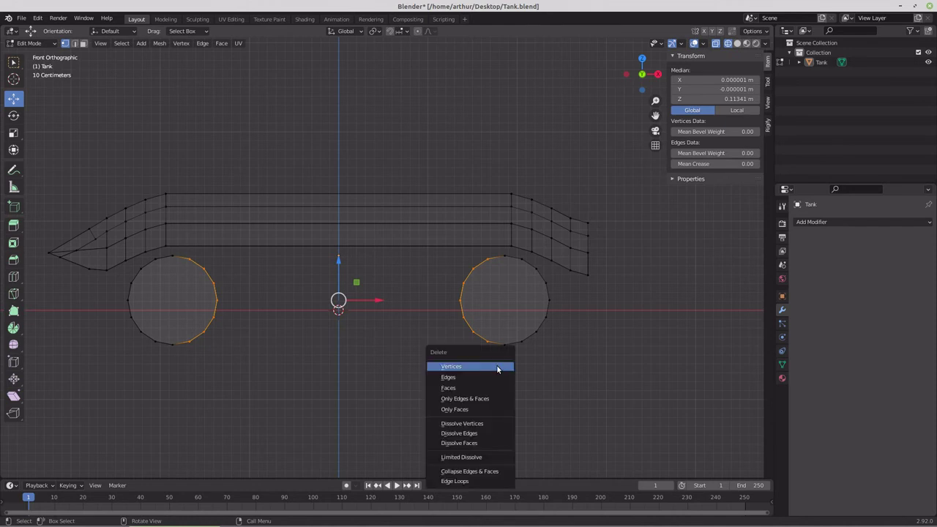
left_click(497, 367)
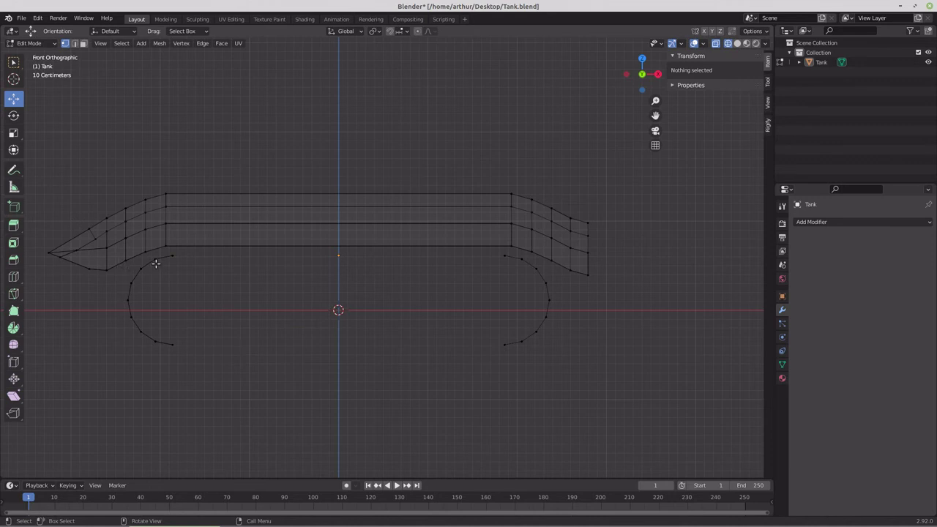
Select the end arcs on the negative X side and extrude them about 0.79 m toward the tank's centre
key("c")
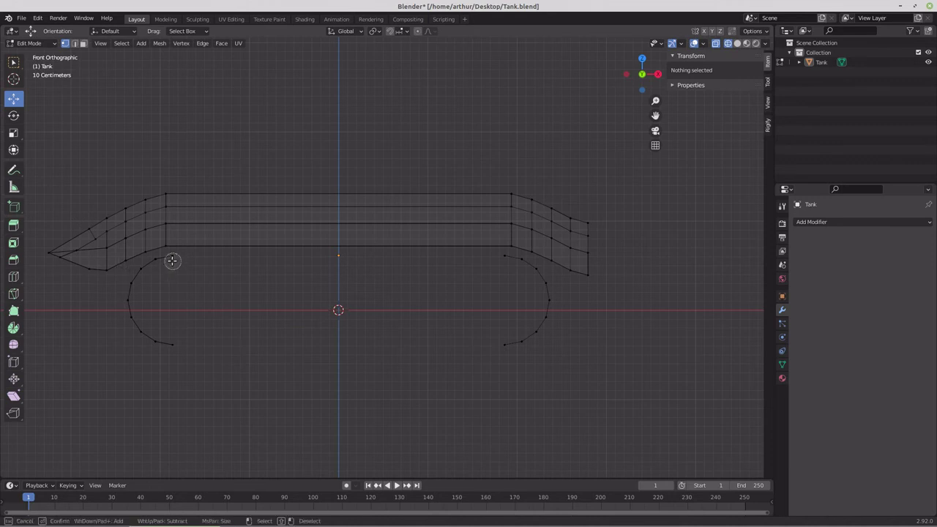
mouse_move(172, 262)
left_mouse_down()
mouse_move(163, 259)
mouse_move(126, 297)
mouse_move(147, 335)
mouse_move(180, 341)
left_mouse_up()
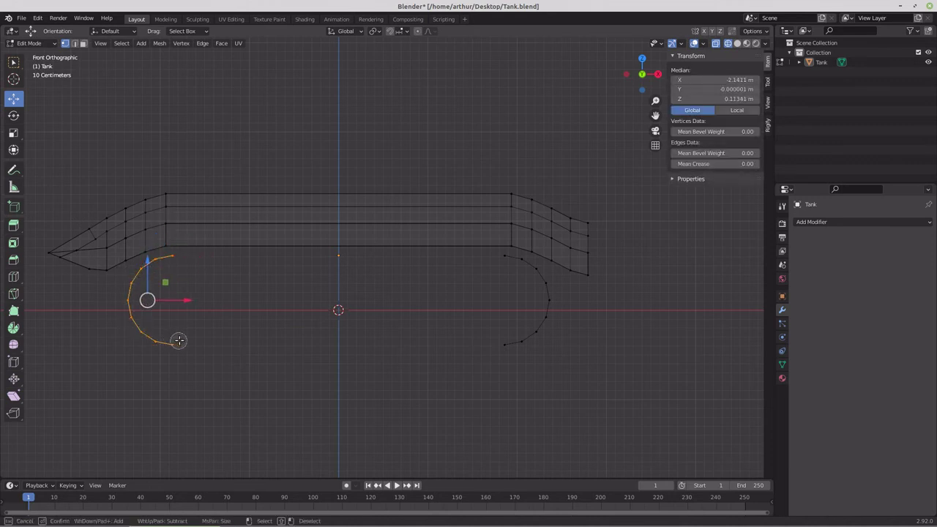
right_click(213, 324)
key("e")
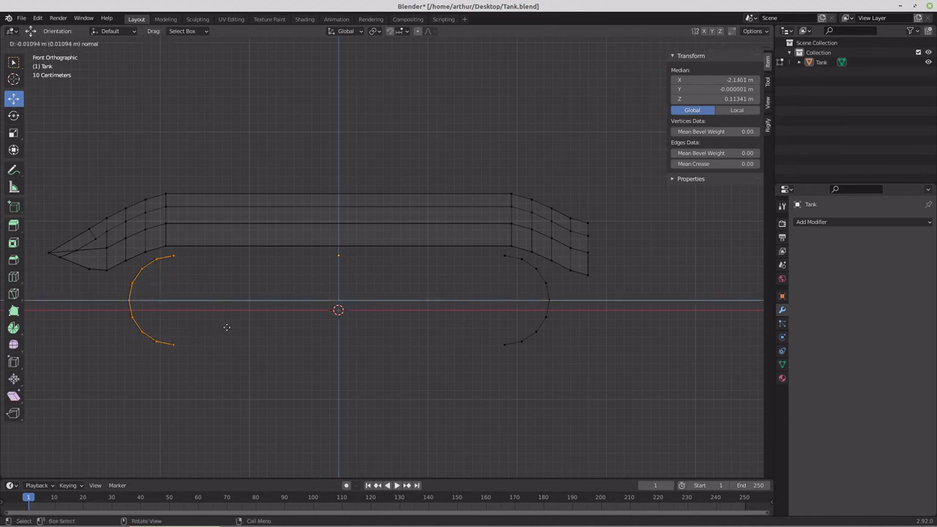
left_click(282, 325)
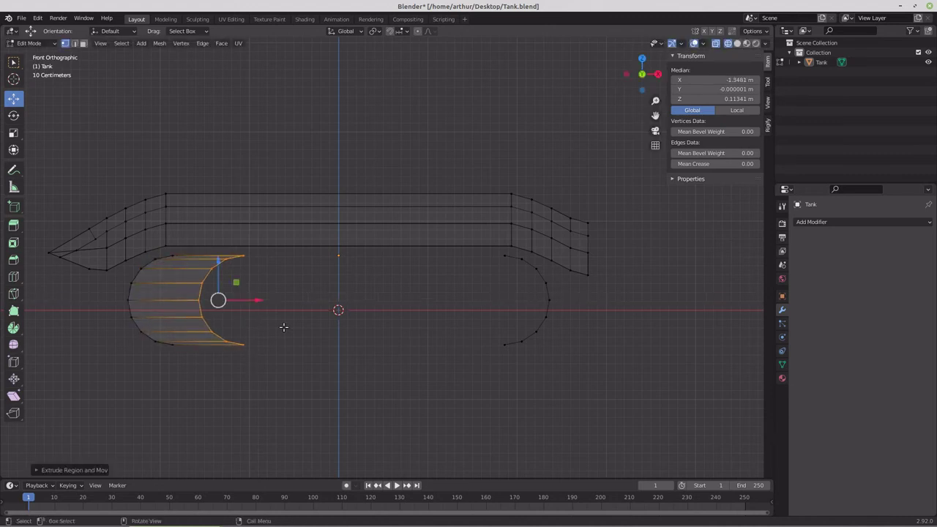
Flatten the extruded negative-X ends with an X scale of 0 and set their median X to 0 m
key("s")
key("x")
key("0")
key("Return")
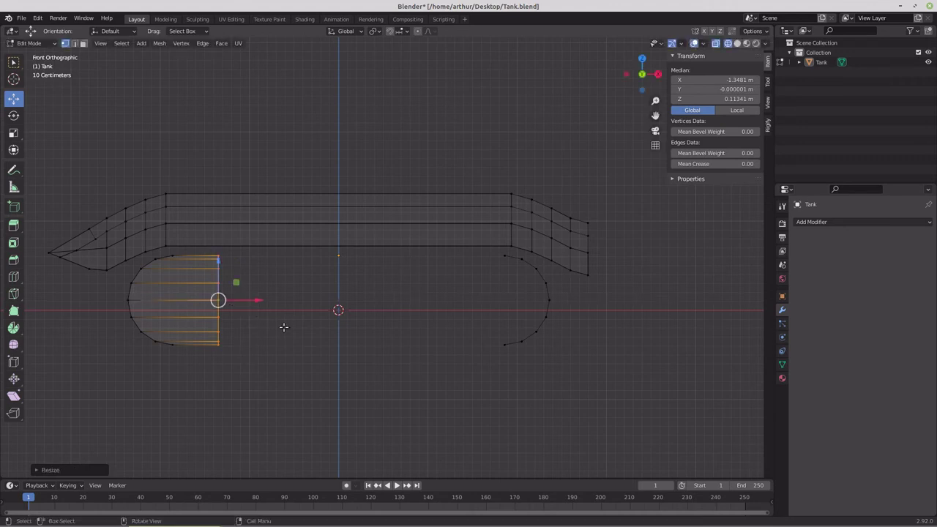
left_click(734, 80)
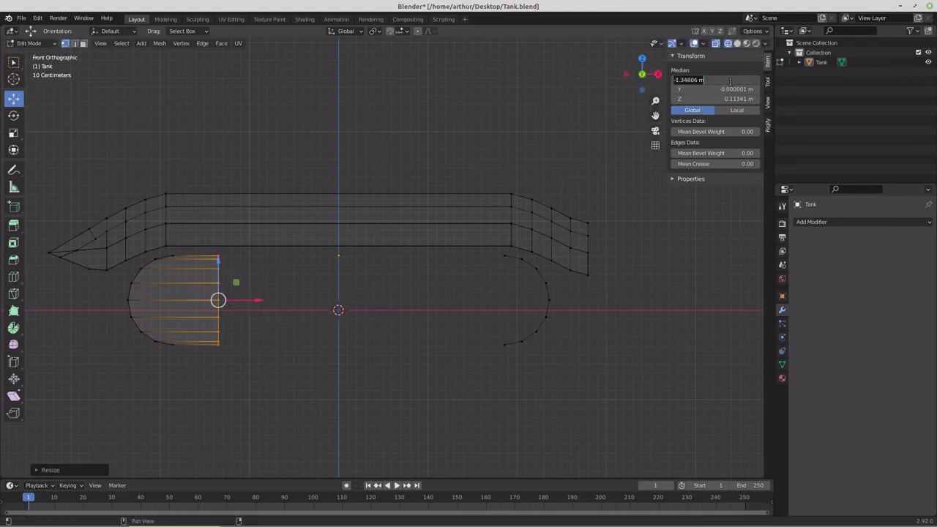
type("0")
key("Return")
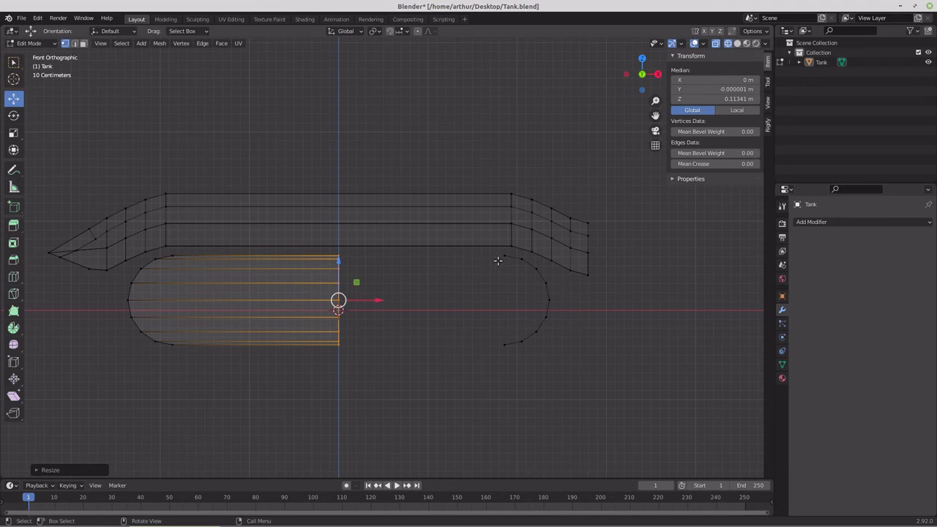
Select the end arcs on the positive X side and extrude them about 0.80 m toward the tank's centre
left_click(504, 256)
key("c")
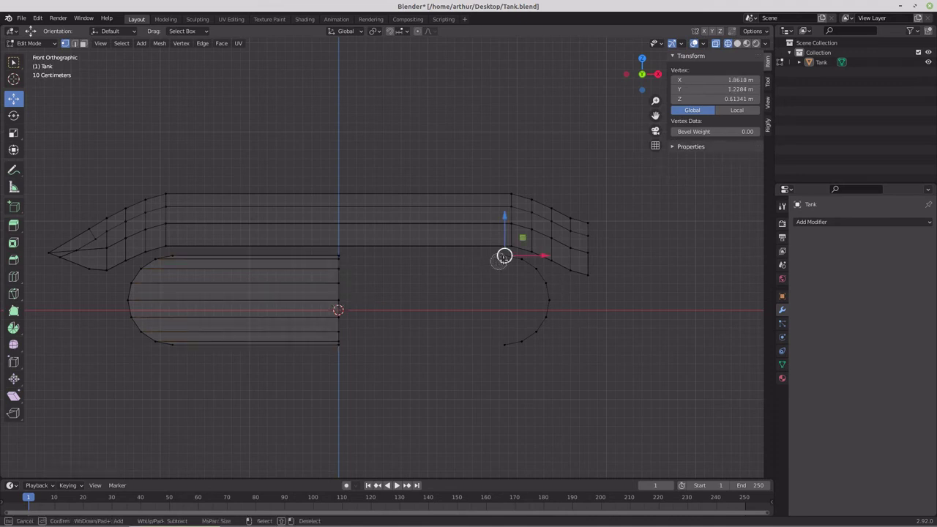
mouse_move(516, 257)
left_mouse_down()
mouse_move(548, 289)
mouse_move(536, 318)
mouse_move(500, 346)
left_mouse_up()
right_click(468, 298)
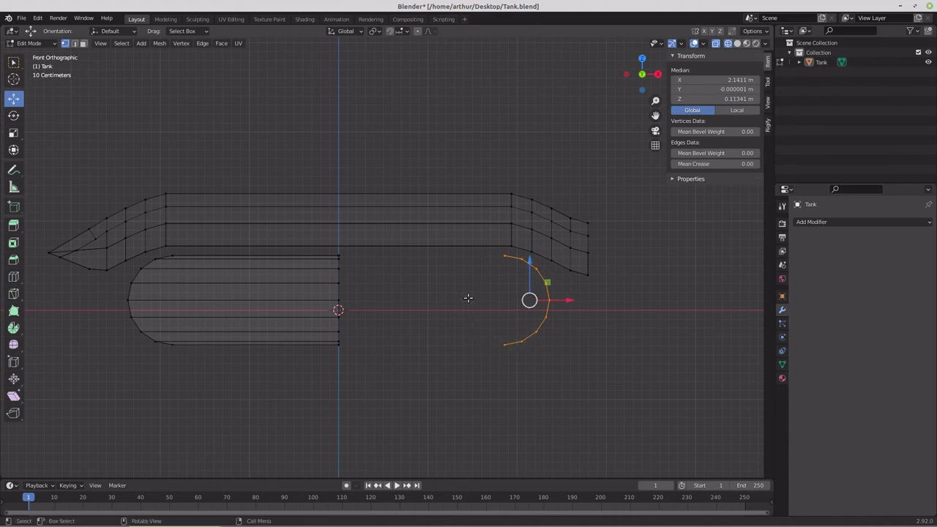
key("e")
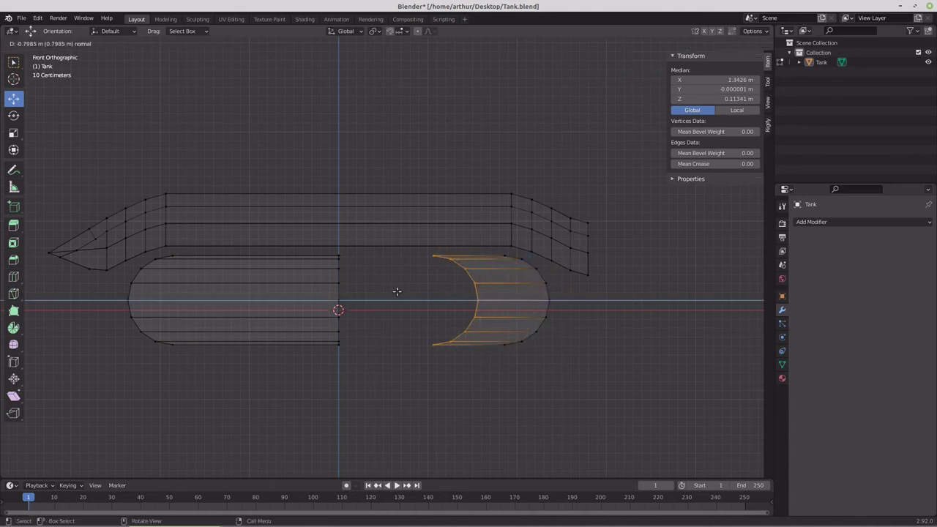
left_click(397, 292)
Flatten the extruded positive-X ends with an X scale of 0 and set their median X to 0 m
type("sx")
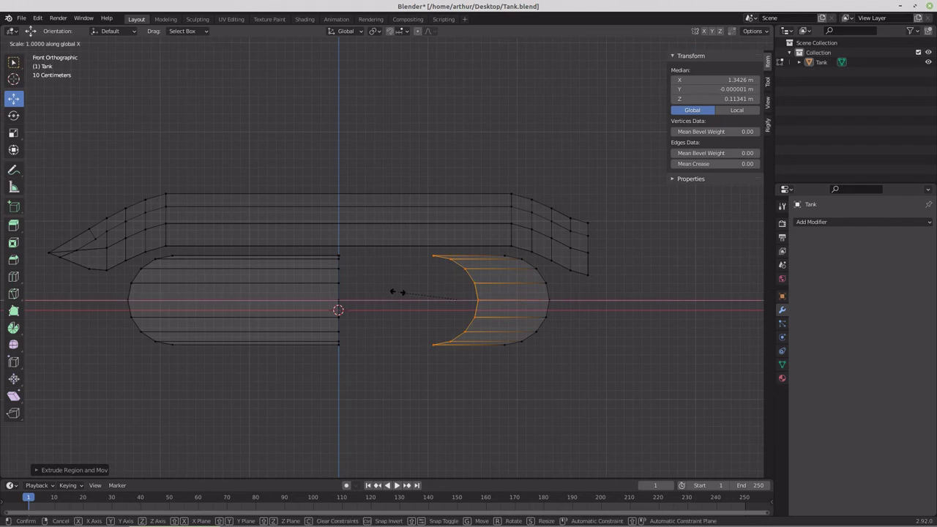
type("0")
key("Return")
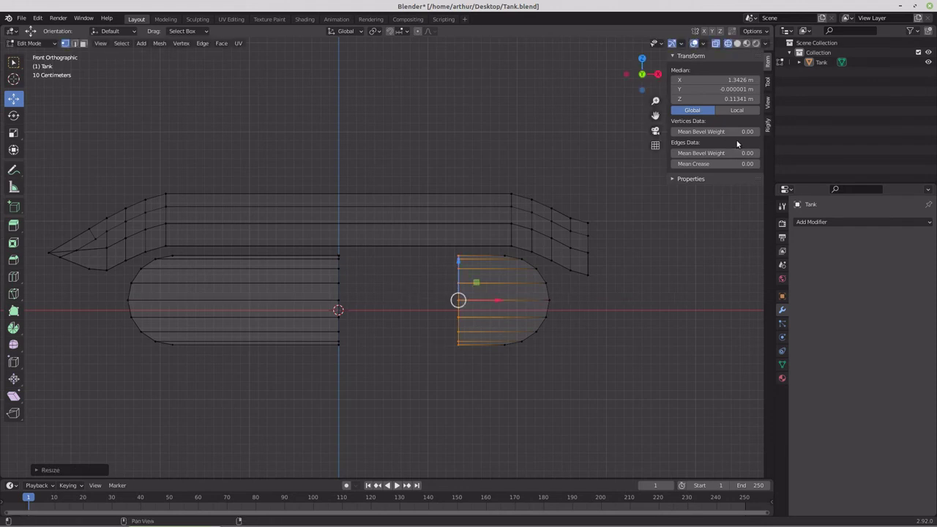
left_click(725, 80)
type("0")
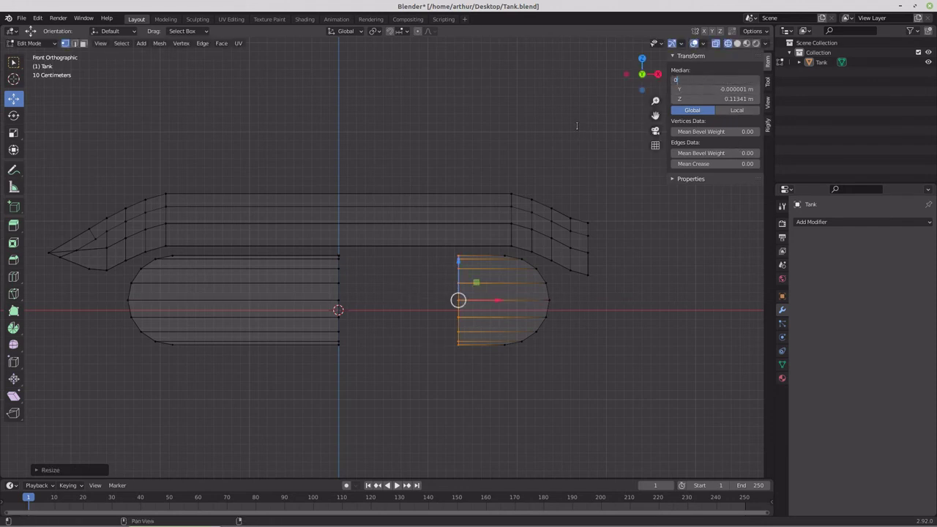
key("Return")
Select all the overlapping vertices where the track halves meet at X 0 and merge them by distance
left_click_drag(296, 234, 367, 369)
key("m")
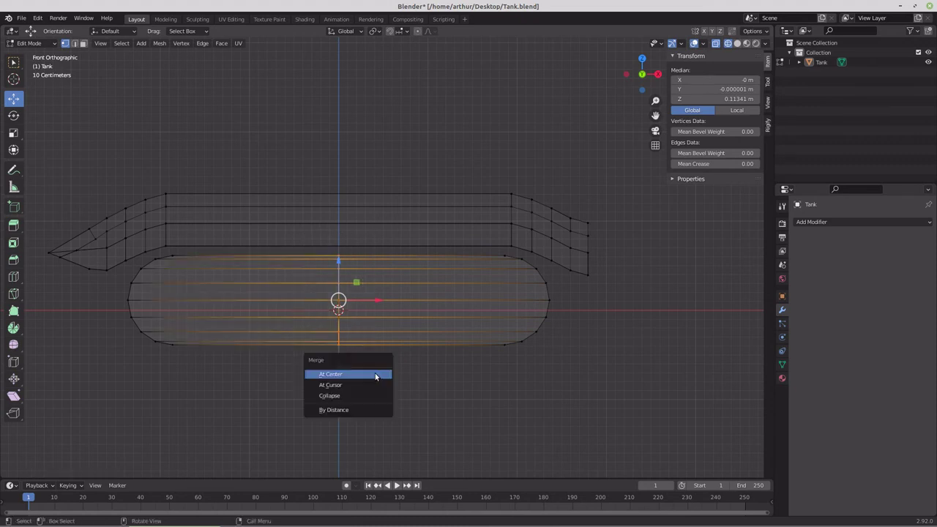
left_click(363, 410)
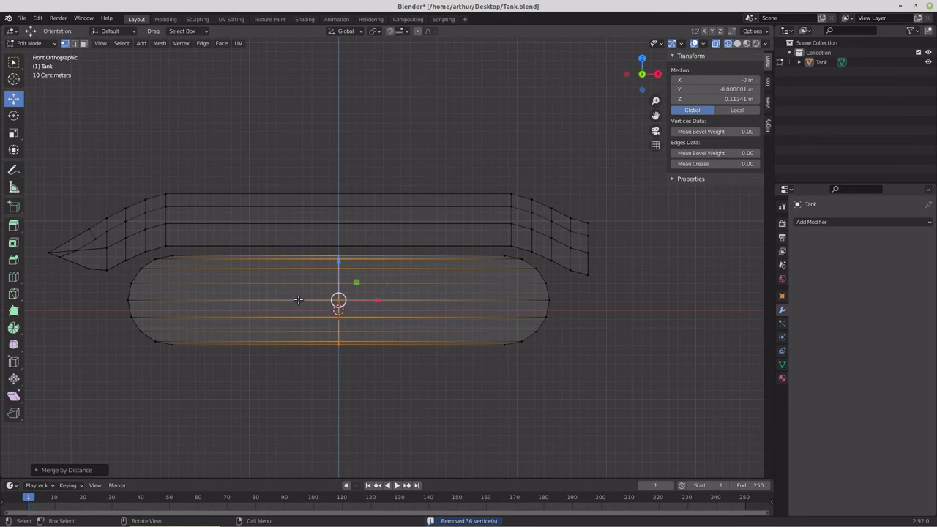
Delete the internal faces left inside both tracks at the centre seam
middle_click_drag(304, 303, 344, 302)
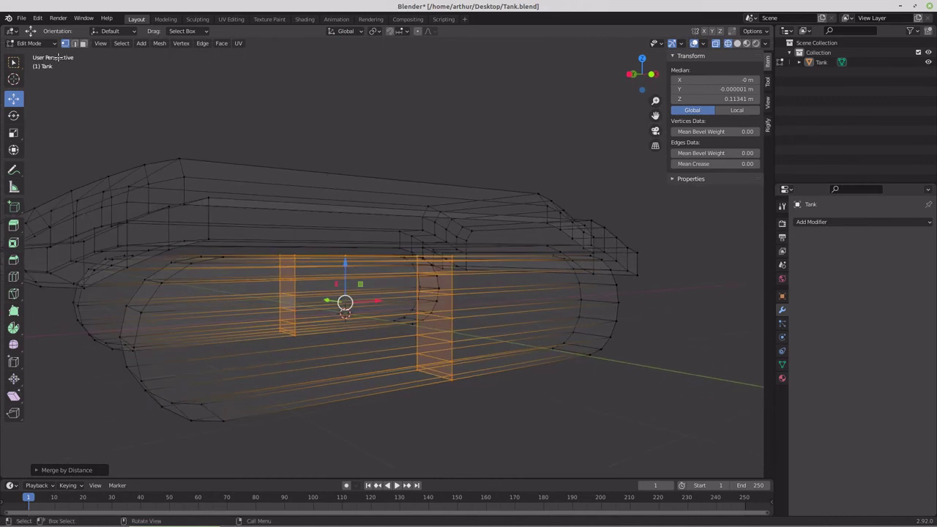
left_click(82, 43)
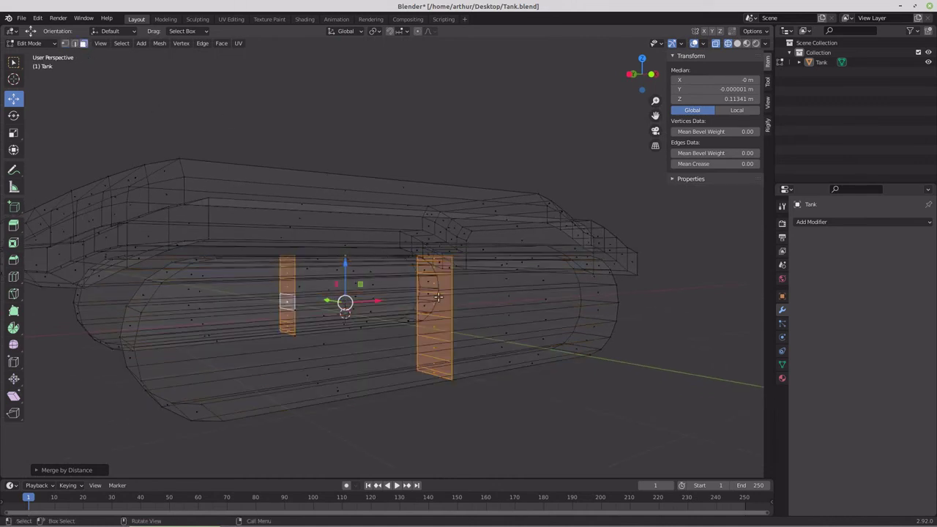
scroll(439, 296, "up", 1)
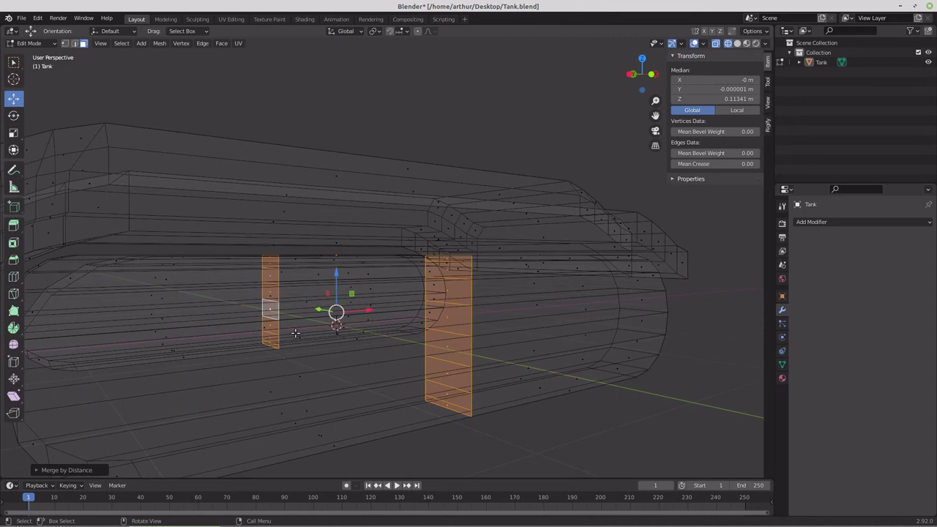
key("x")
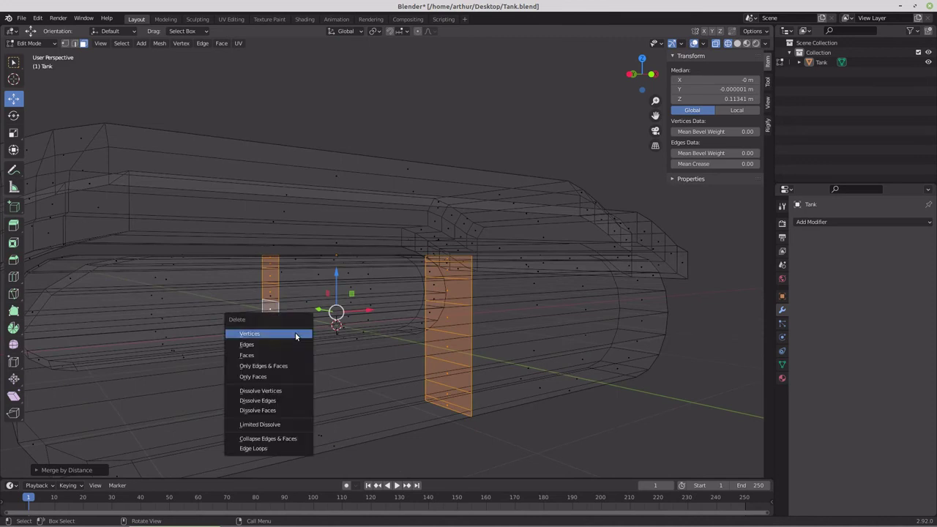
left_click(267, 355)
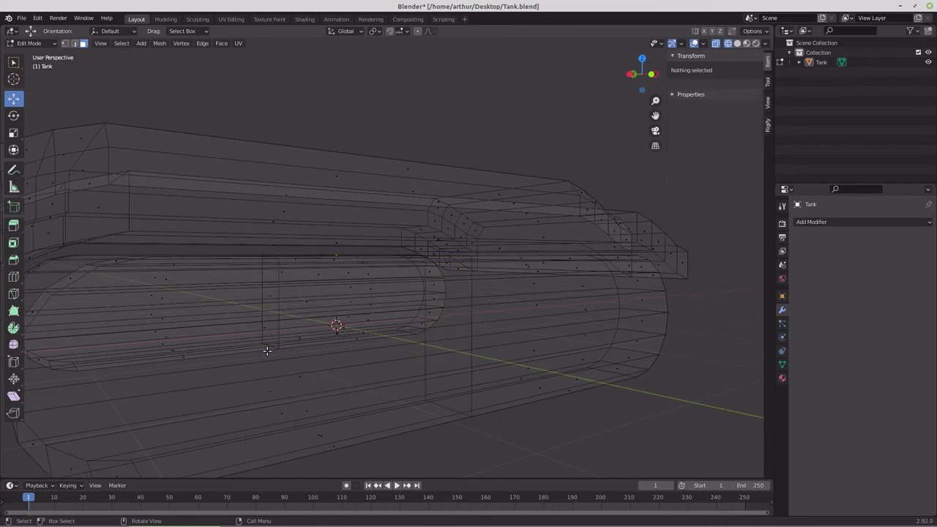
Turn off X-ray and select all outer side faces of the track on the negative Y side
middle_click_drag(465, 353, 435, 355)
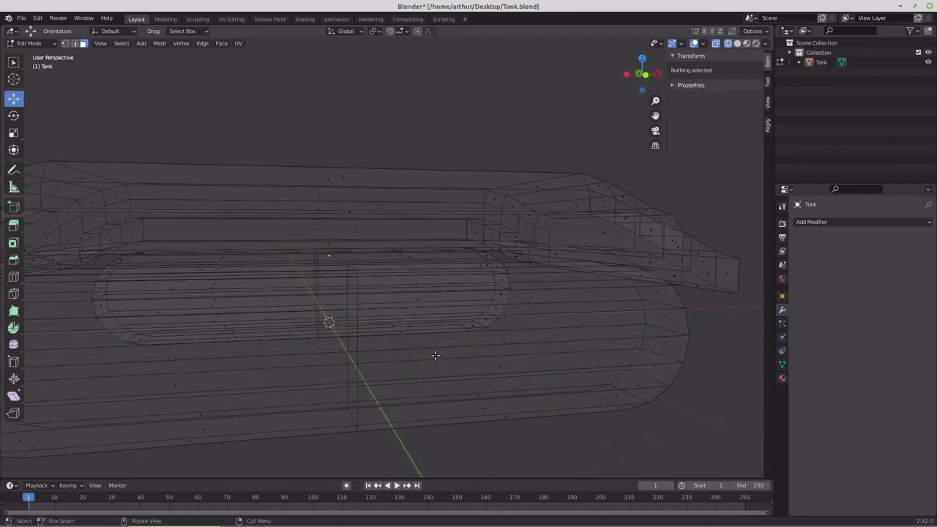
key("KP_1")
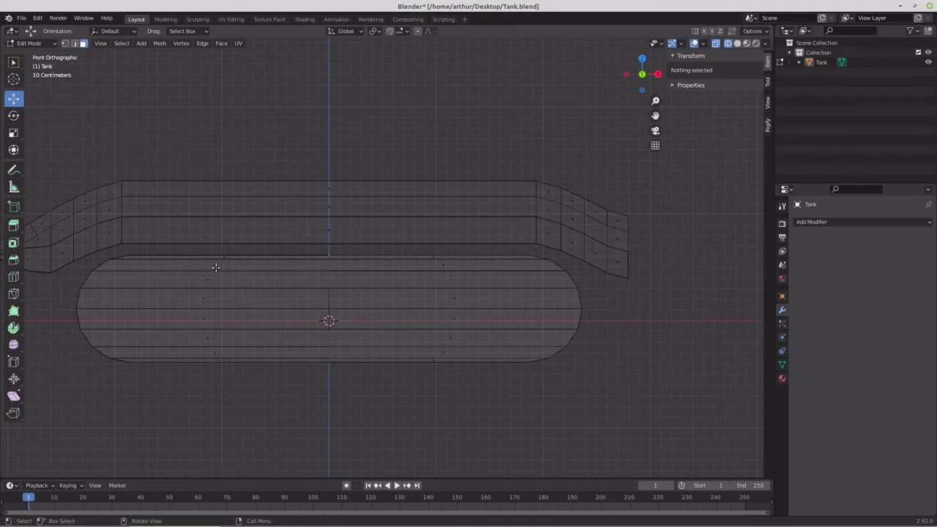
left_click(717, 44)
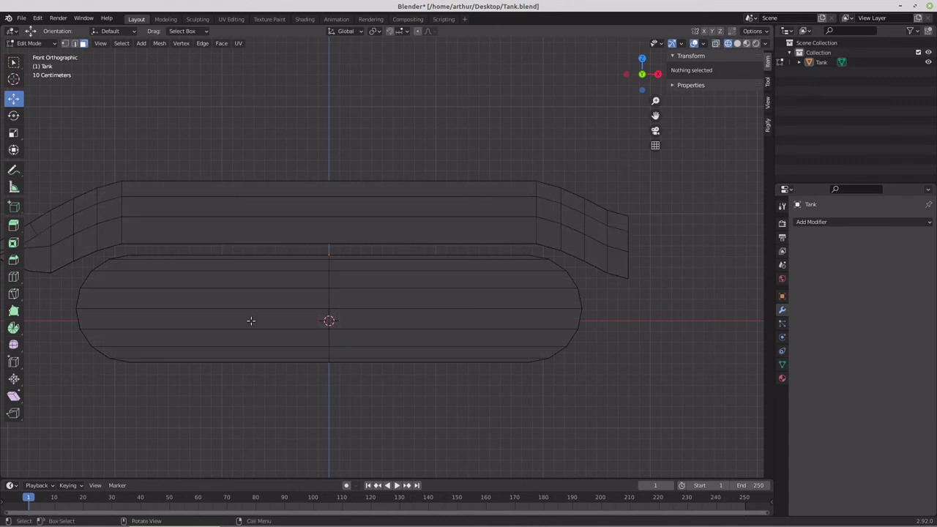
key("c")
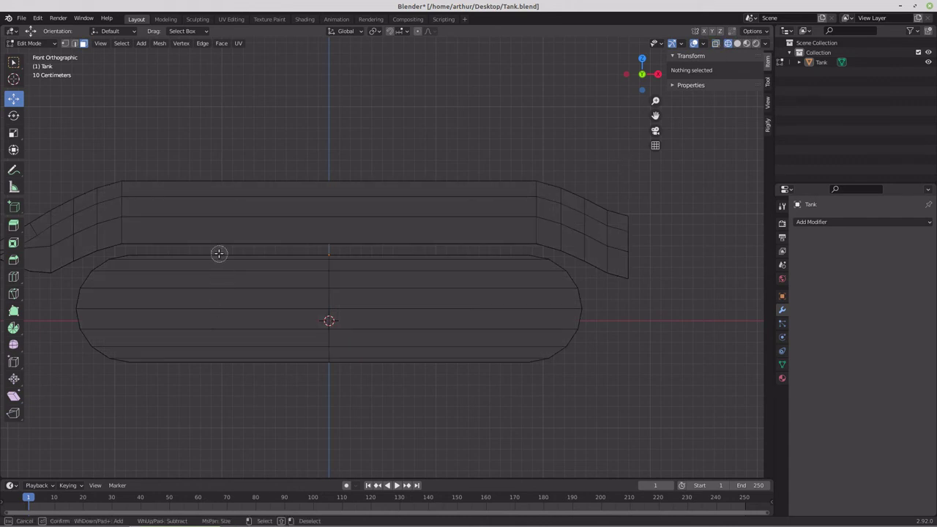
left_click_drag(219, 254, 226, 379)
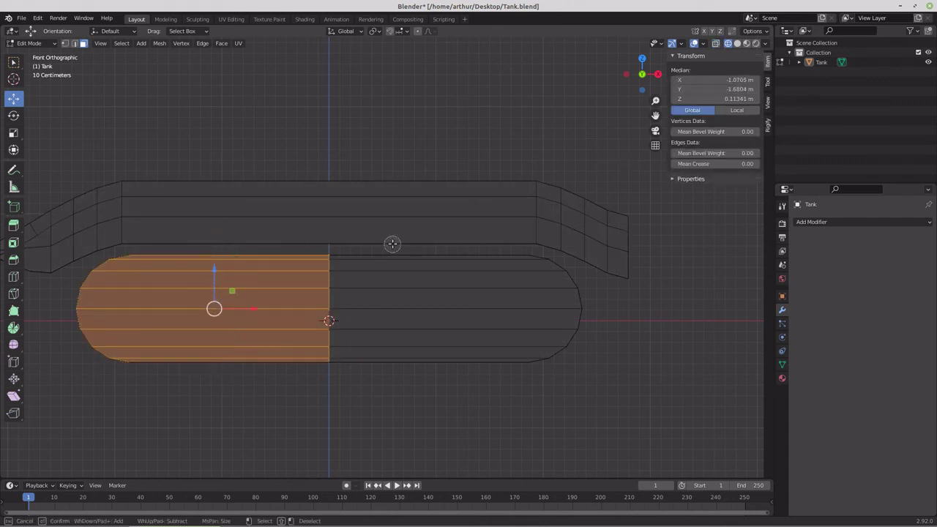
left_click_drag(395, 259, 394, 378)
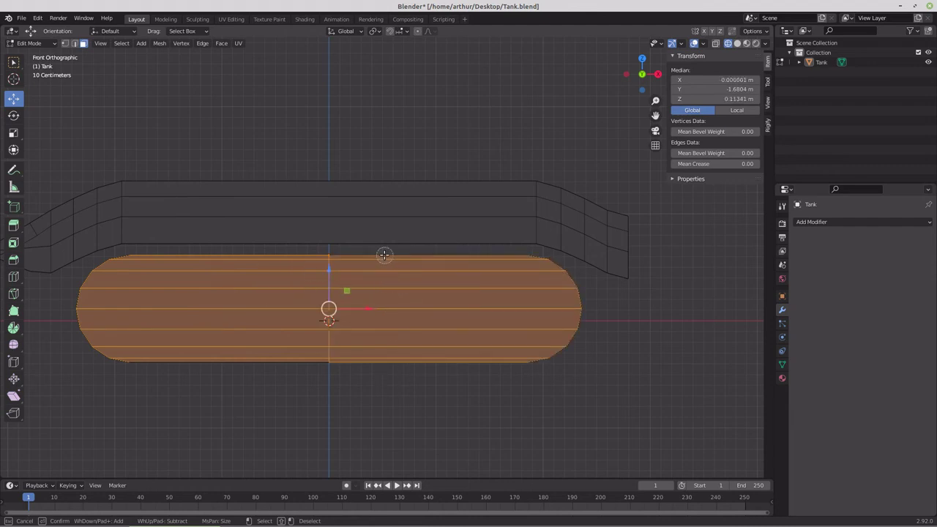
right_click(365, 378)
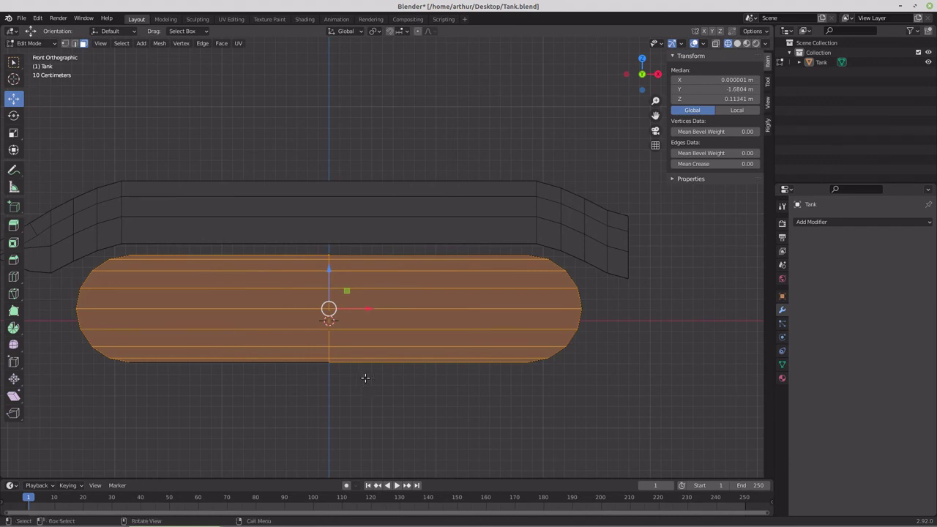
Add all outer side faces of the track on the positive Y side to the selection
key("ctrl+KP_1")
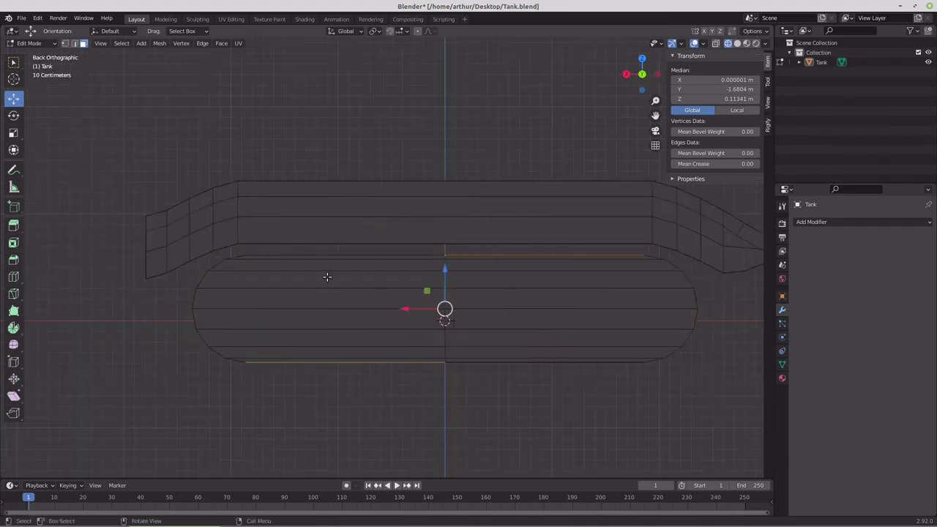
key("c")
left_click_drag(327, 264, 325, 378)
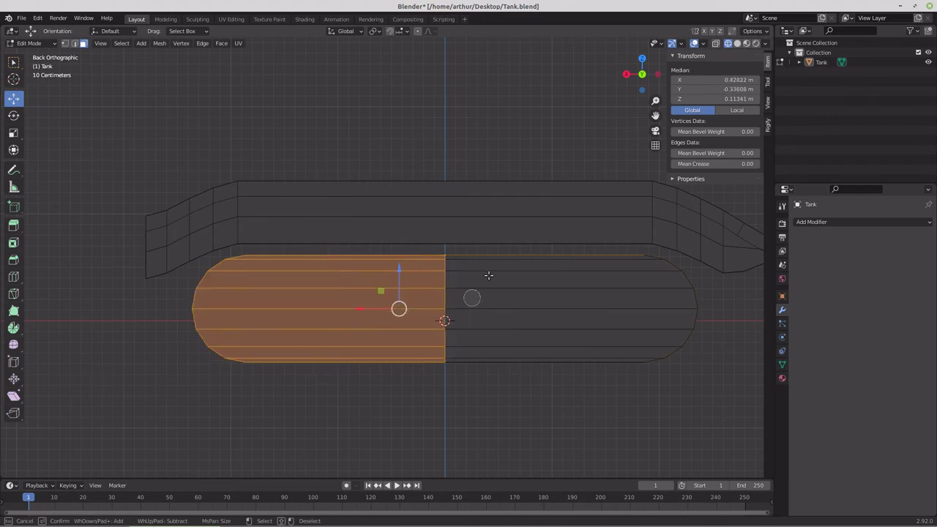
left_click_drag(508, 256, 517, 366)
right_click(511, 386)
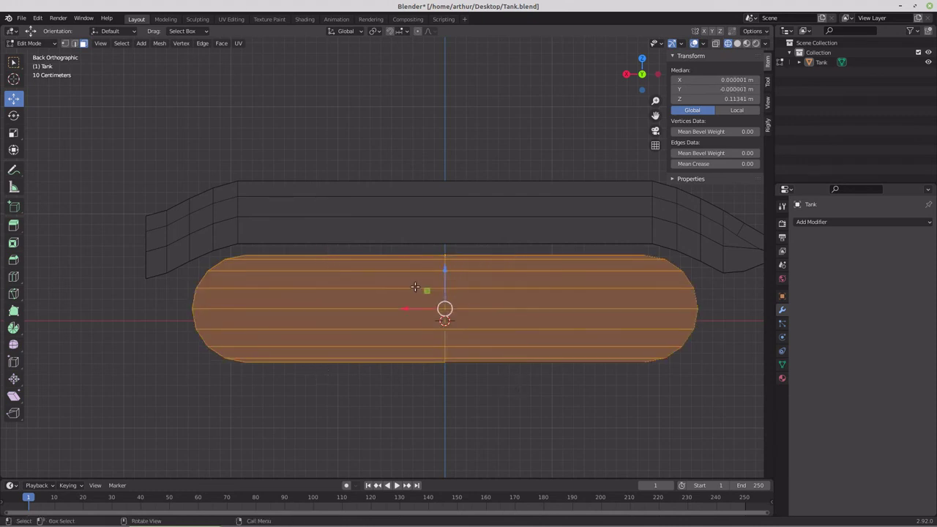
middle_click_drag(415, 287, 503, 324)
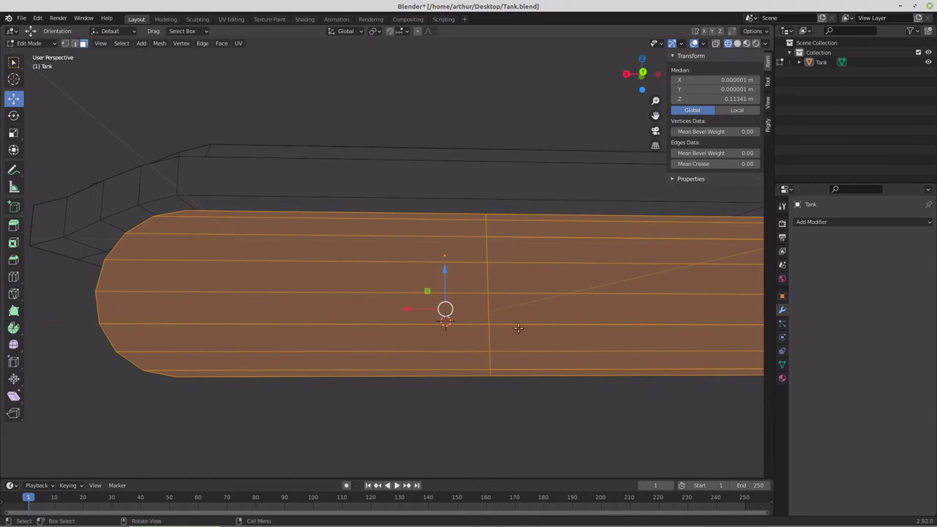
Extrude the outer side faces of both tracks in place and scale them about Individual Origins to about 0.96
scroll(581, 360, "down", 1)
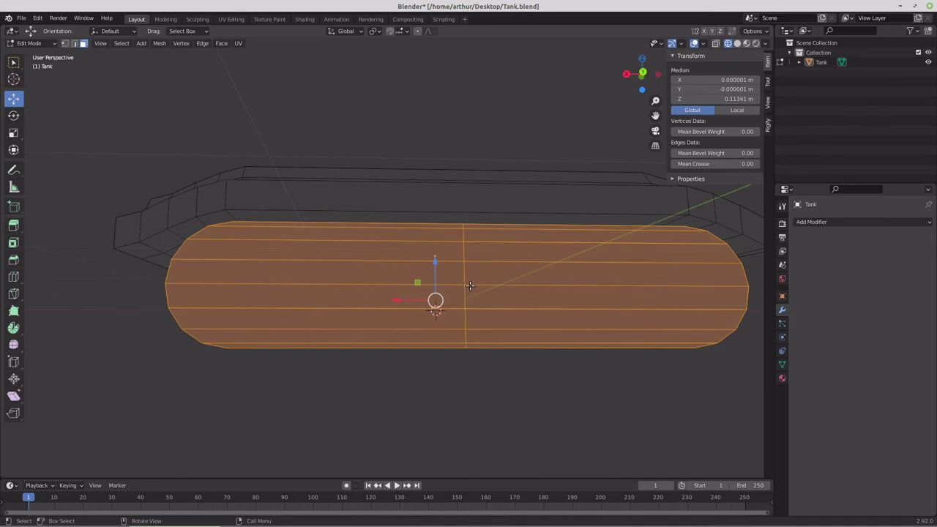
key("e")
left_click(470, 287)
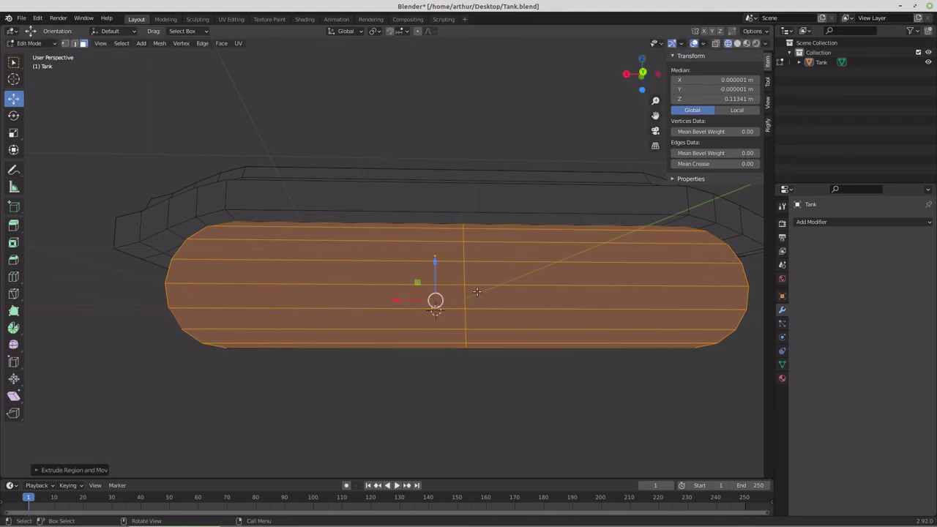
key("s")
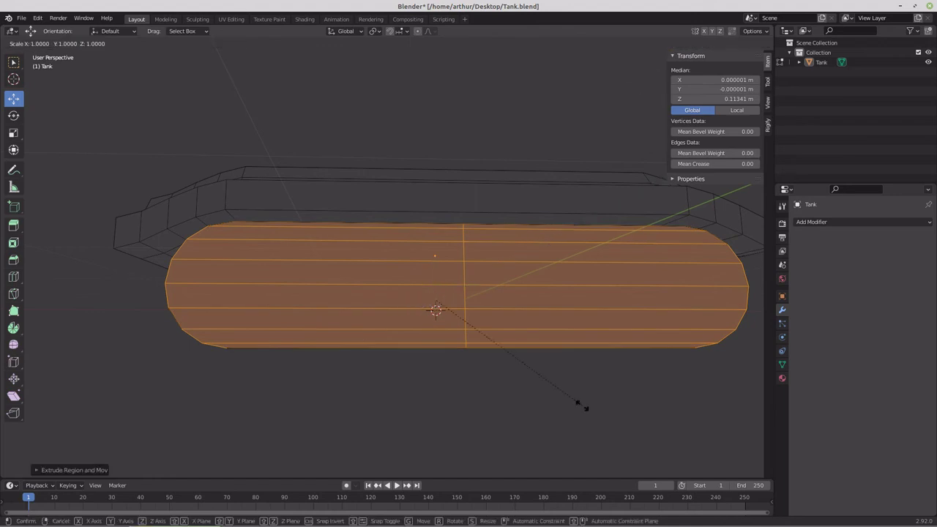
key("Escape")
key("period")
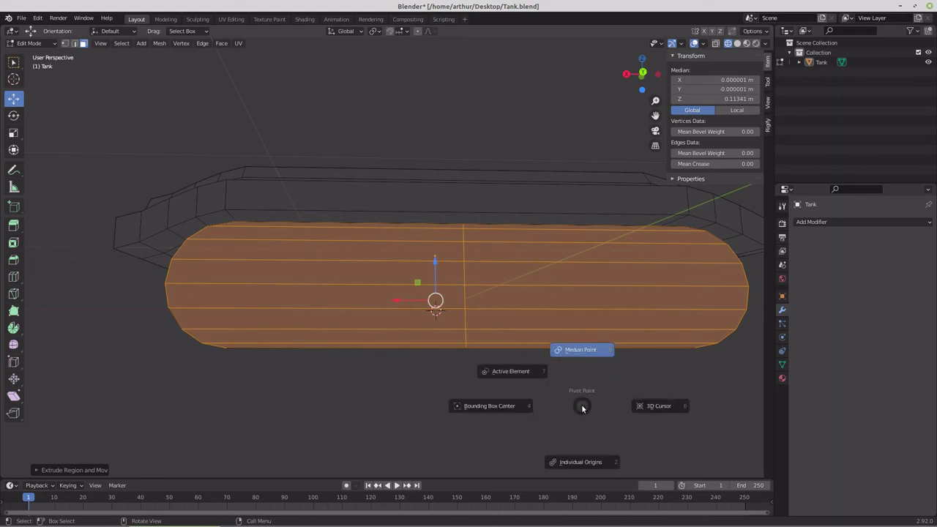
left_click(583, 461)
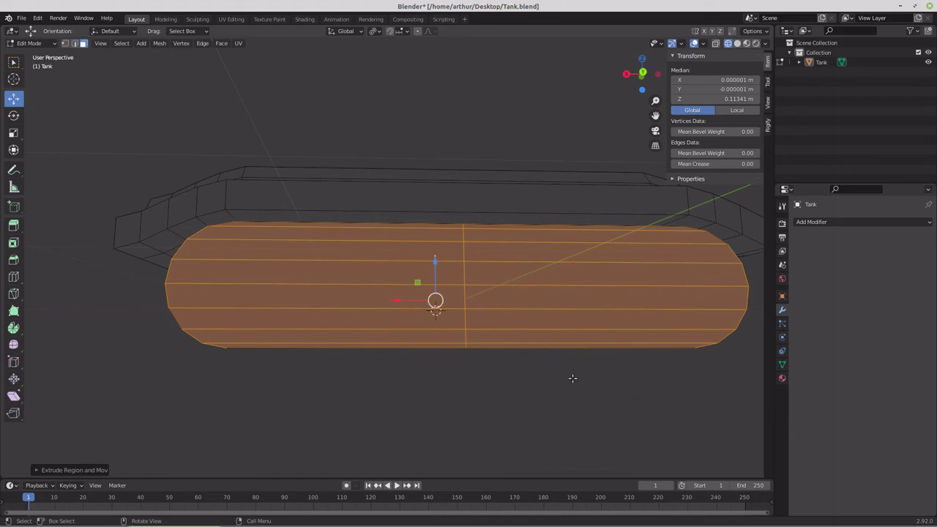
key("s")
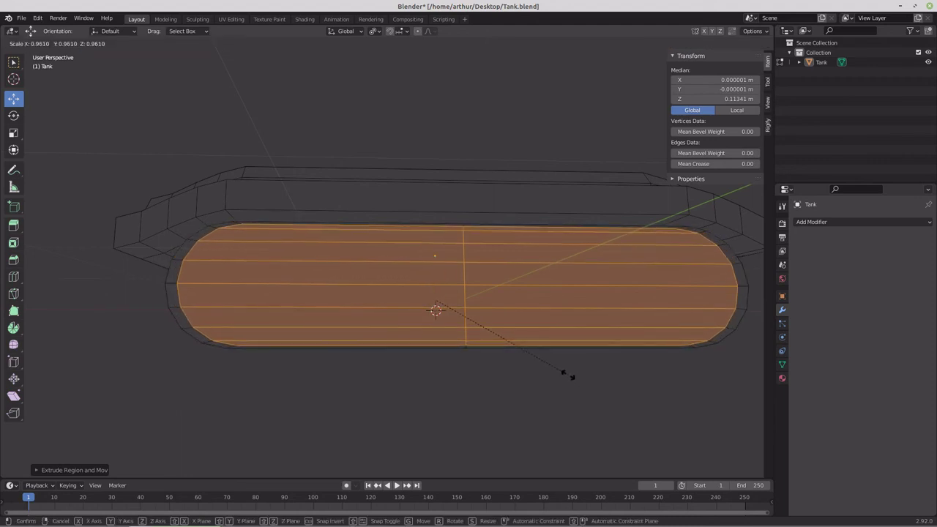
left_click(567, 376)
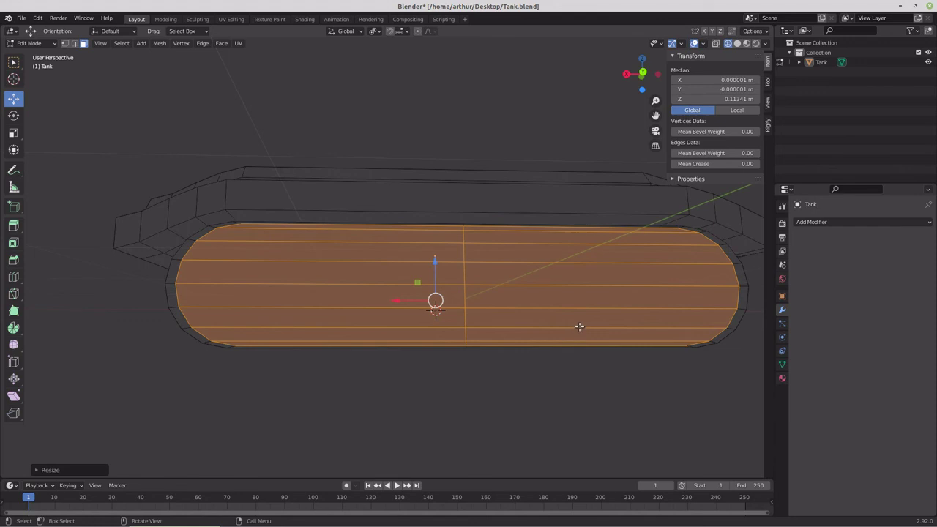
Scale the inset side faces of both tracks along Z to about 0.91
key("s")
key("z")
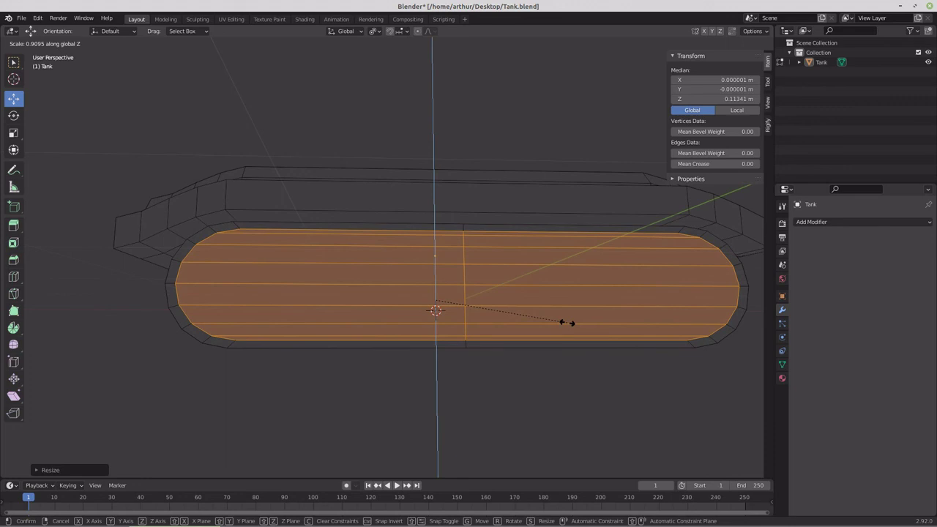
left_click(568, 323)
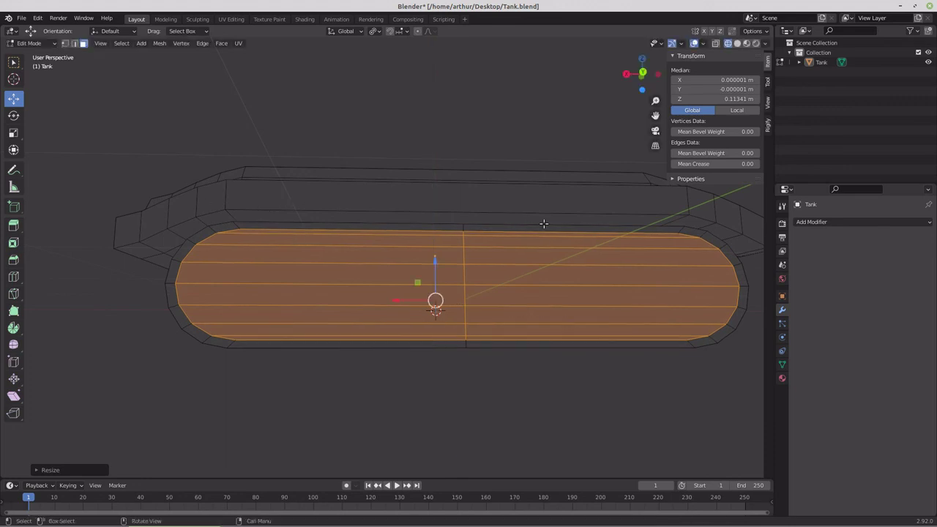
Extrude the side faces in place and recess them into both tracks by scaling along Y to about 0.93 around the Median Point
middle_click_drag(251, 340, 295, 347)
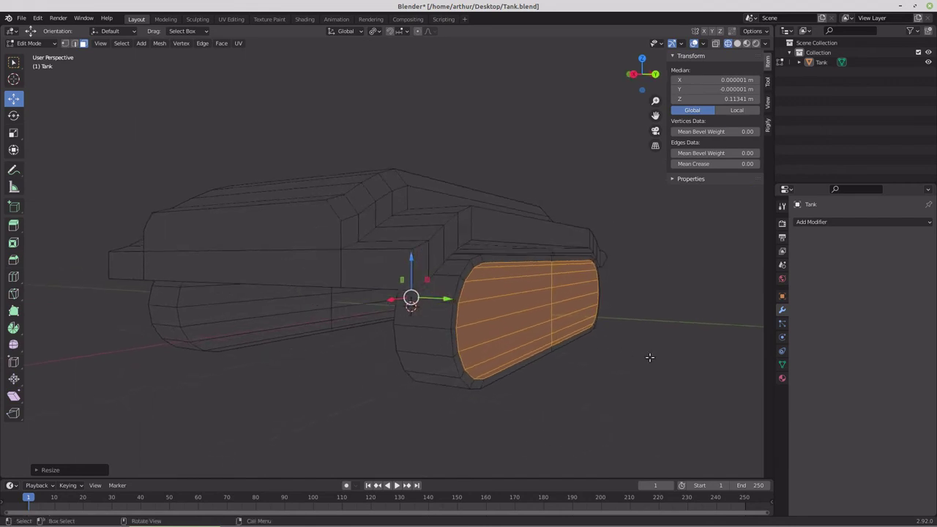
key("e")
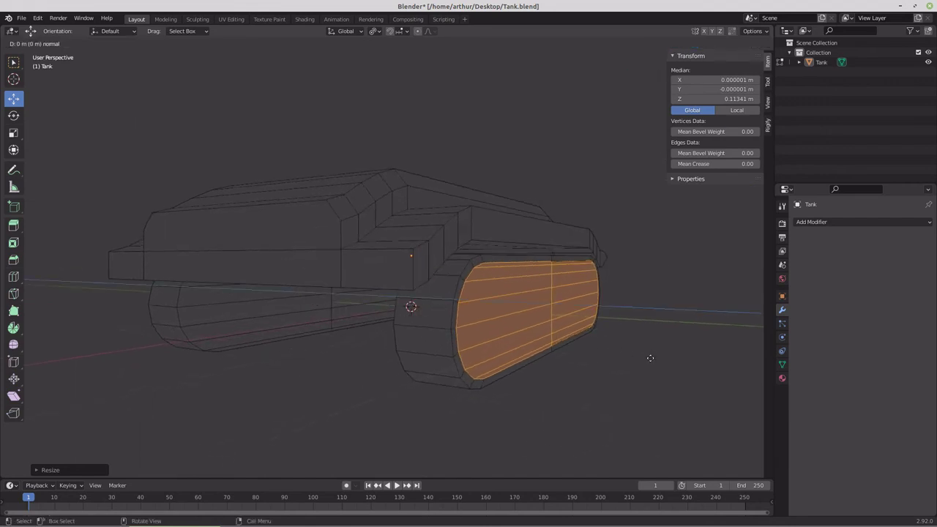
key("s")
key("y")
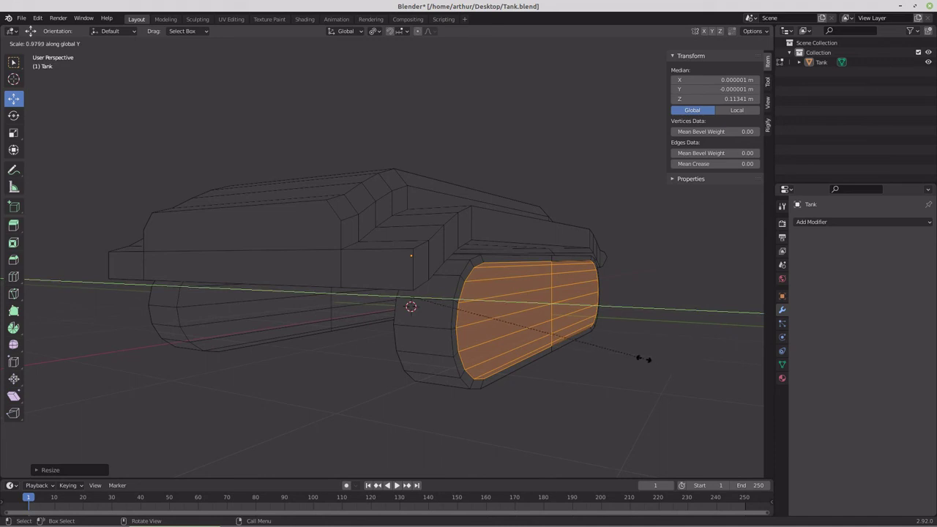
right_click(620, 352)
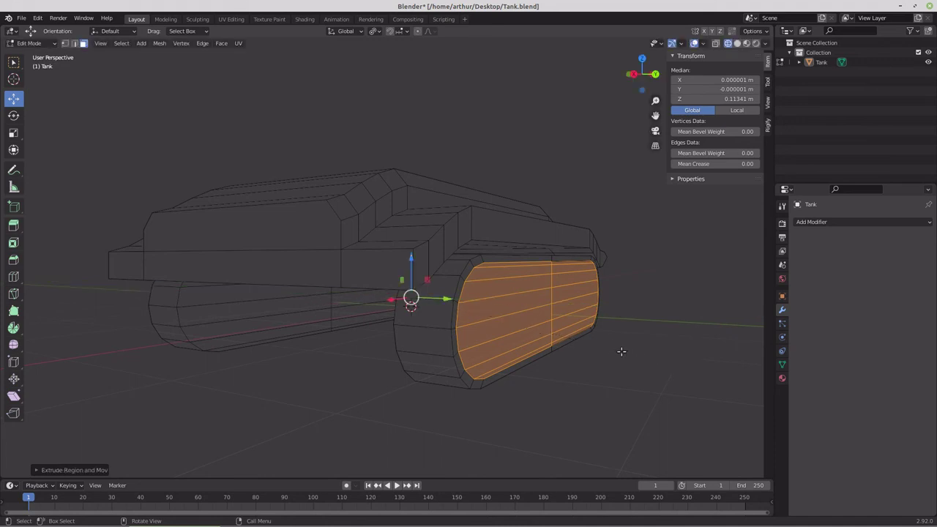
key("period")
left_click(619, 297)
key("s")
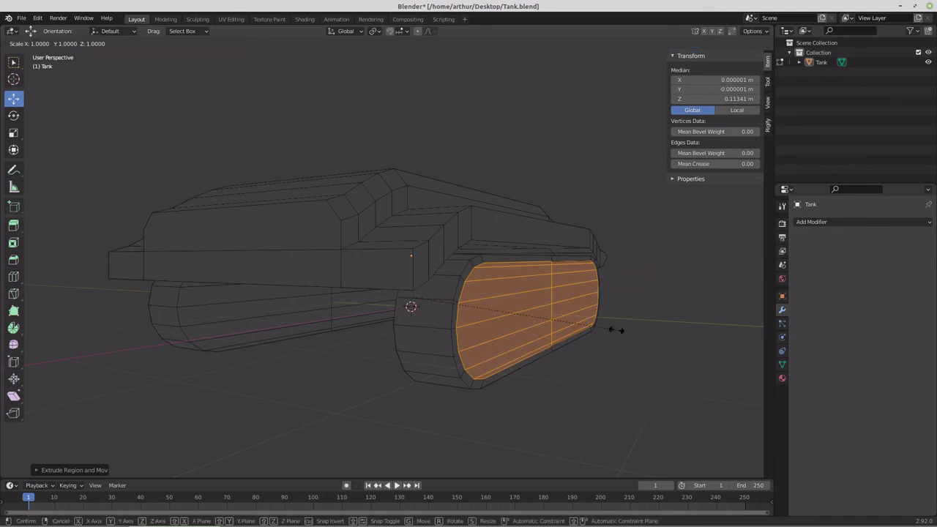
key("y")
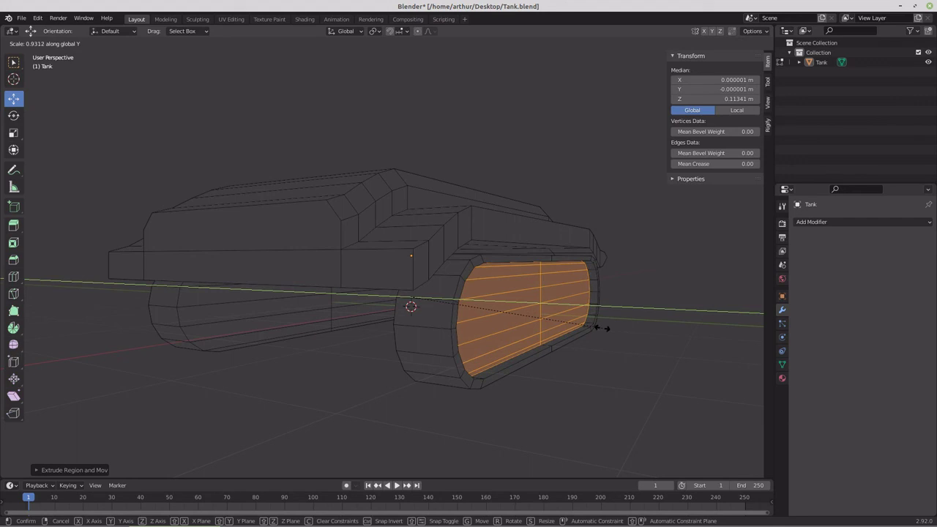
left_click(600, 328)
Select the large top face of the tank body and inset it by about 0.2 m
middle_click_drag(596, 334, 566, 339)
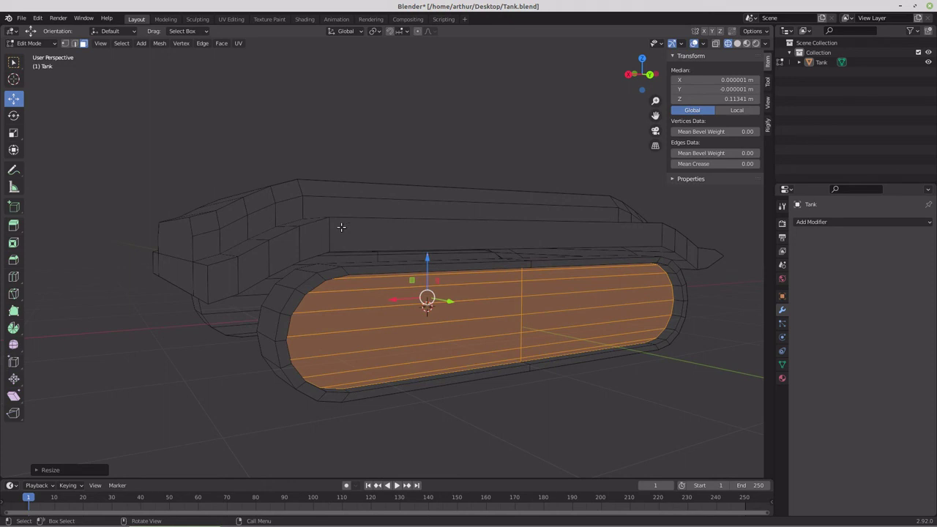
middle_click_drag(341, 224, 380, 190)
left_click(385, 201)
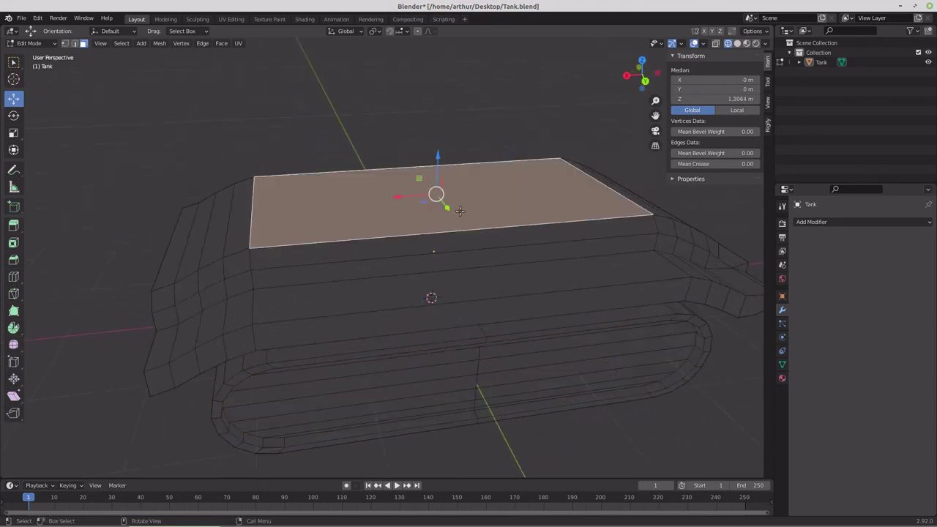
key("i")
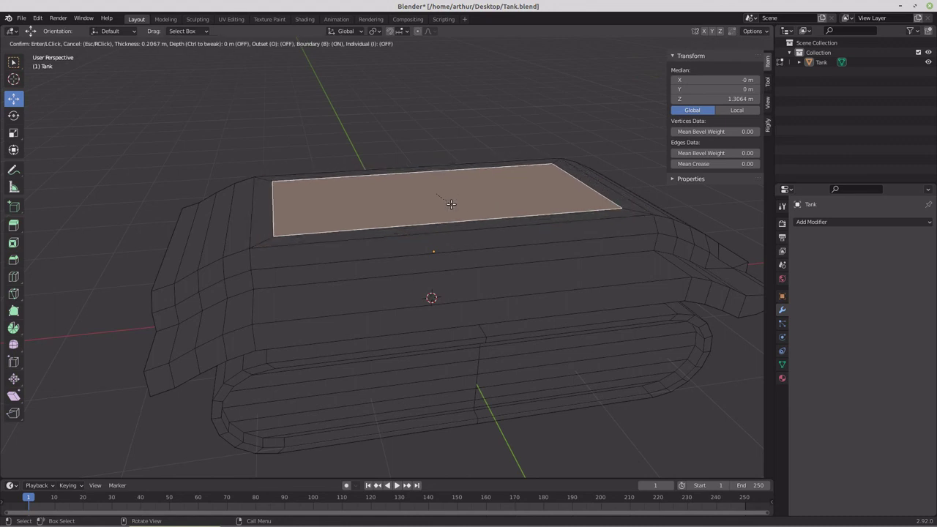
left_click(451, 205)
Raise the inset top face to about Z 1.384 m and shift it along X to about 0.13 m
left_click_drag(438, 156, 439, 149)
key("KP_1")
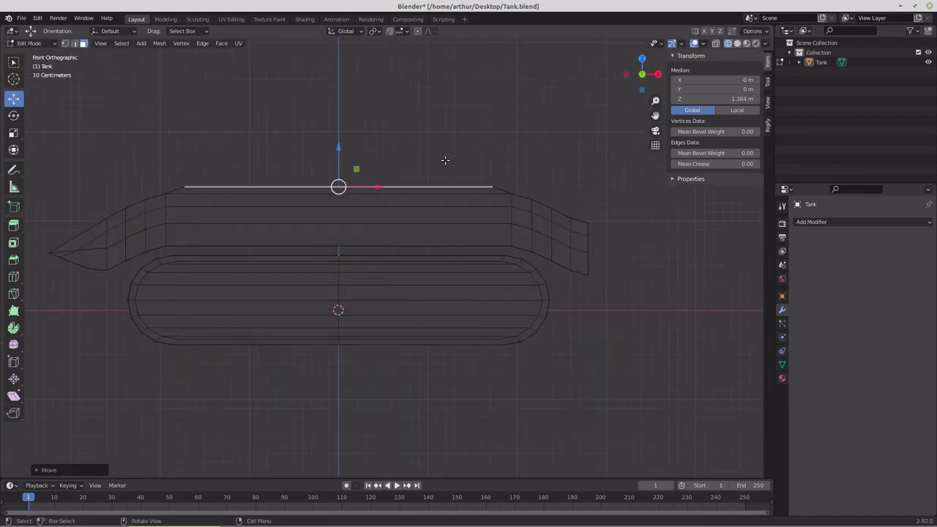
left_click_drag(388, 181, 392, 184)
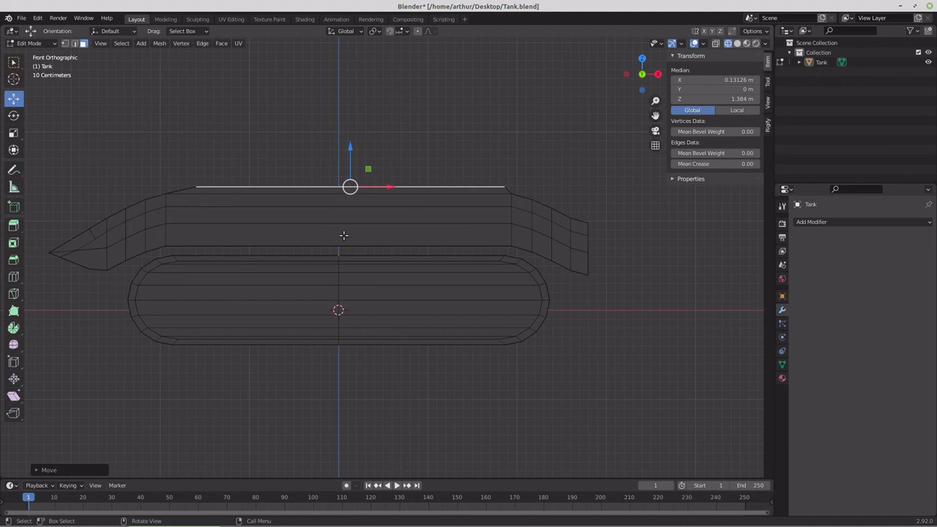
Switch the viewport to Material Preview shading and give the tank the existing Material.001
left_click(738, 44)
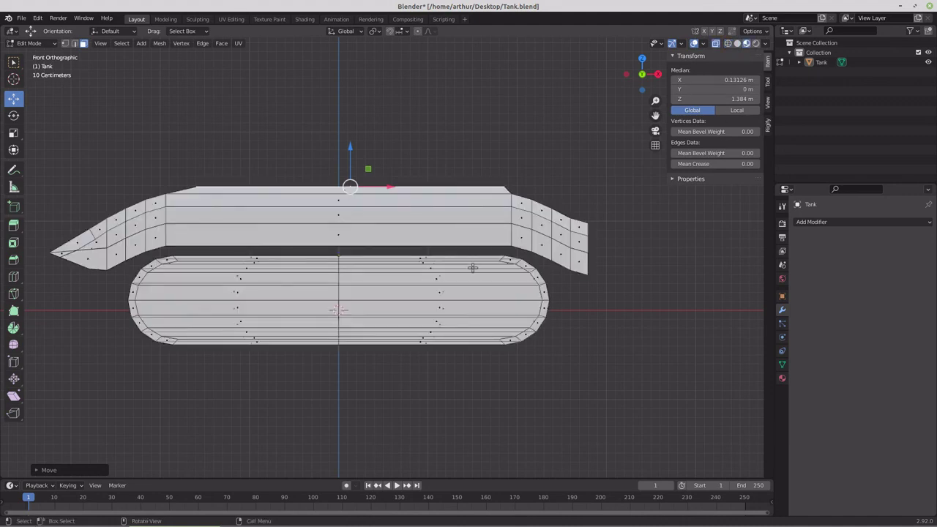
left_click(782, 378)
left_click(800, 263)
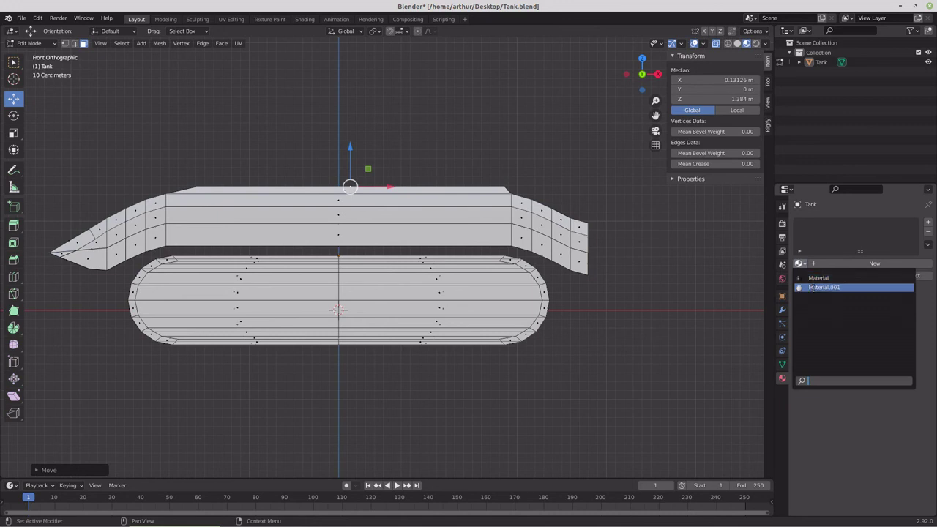
left_click(810, 287)
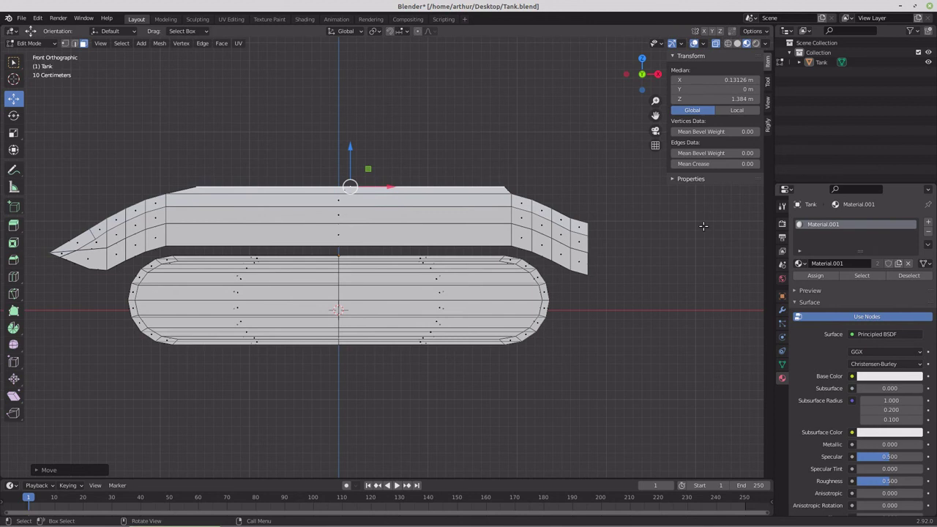
Set the base color of Material.001 to a darkened green with hue 0.335 and saturation 0.751
left_click(802, 264)
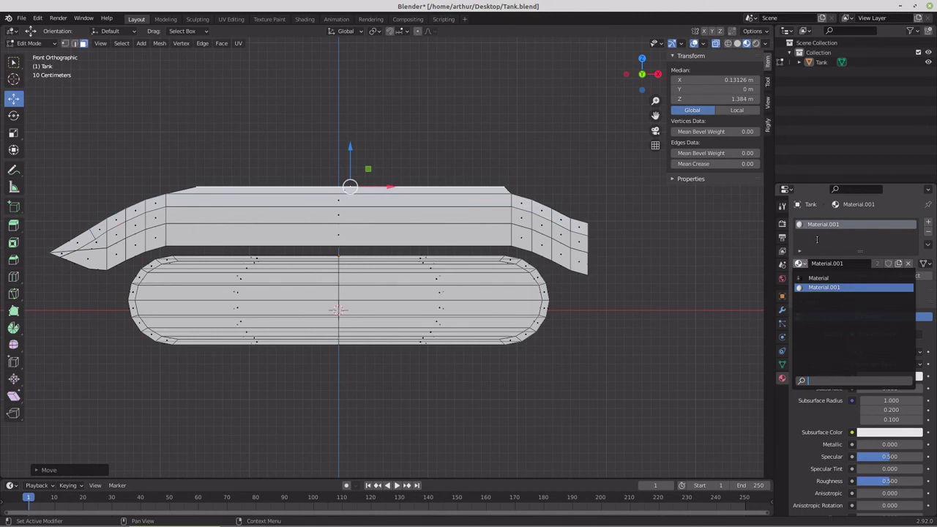
left_click(883, 377)
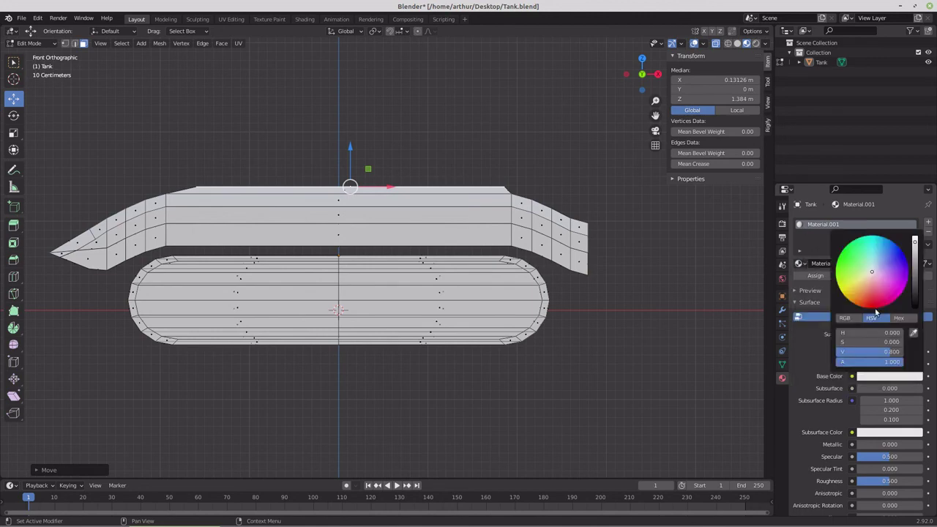
left_click(857, 263)
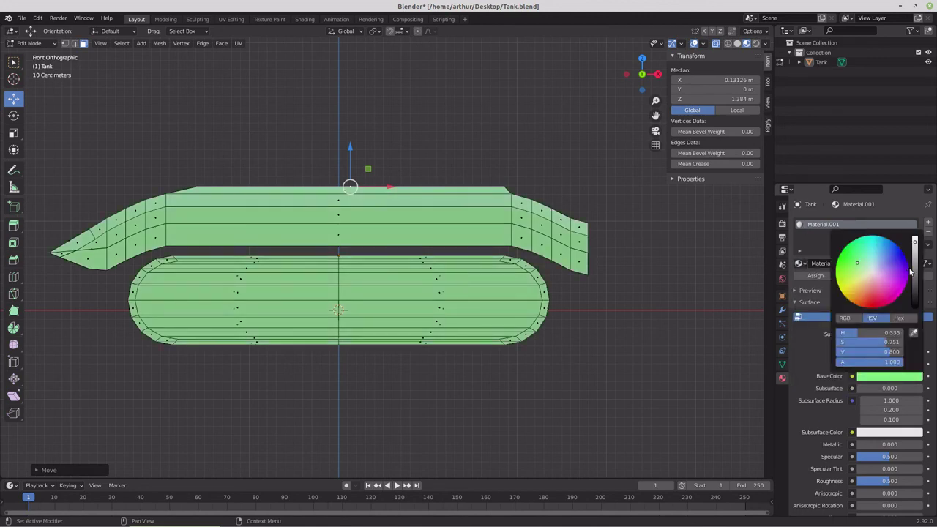
left_click(916, 269)
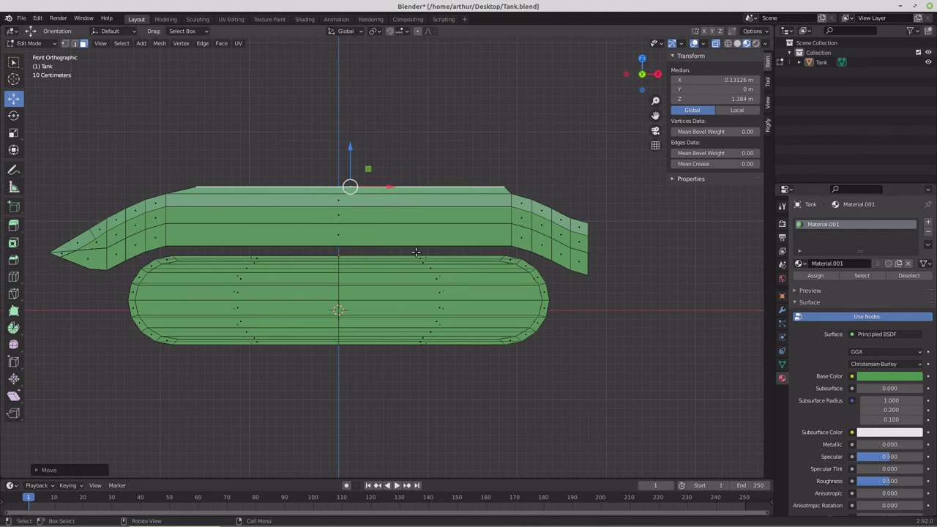
Clear the selection and select all linked geometry of both tracks
key("alt+a")
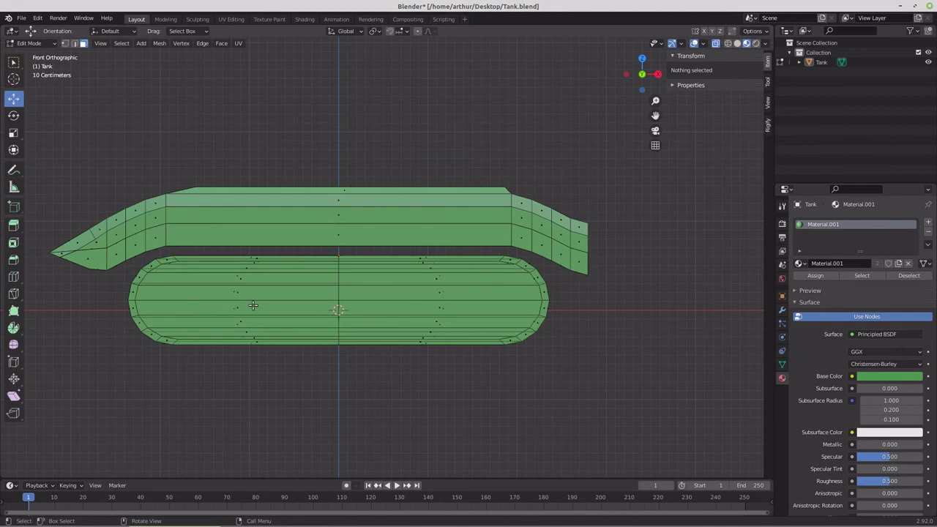
middle_click_drag(252, 306, 283, 306)
key("KP_1")
middle_click_drag(224, 305, 291, 280)
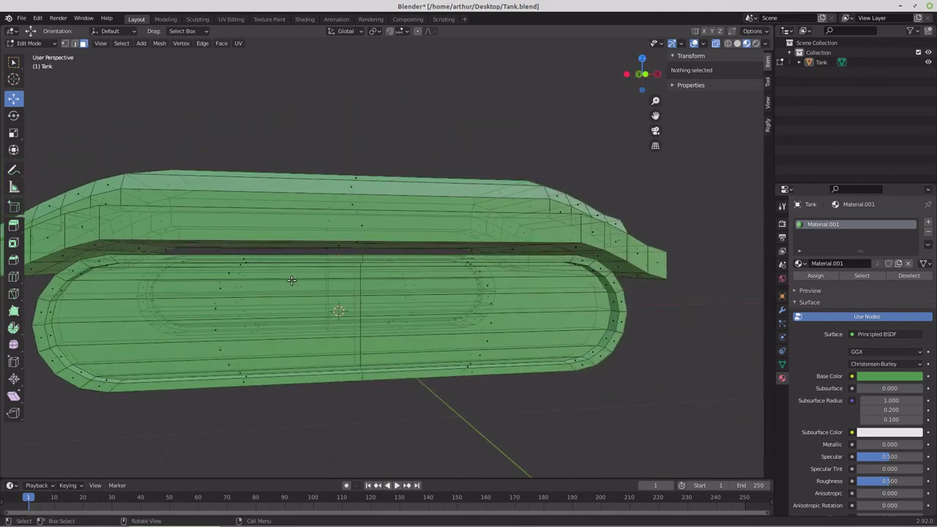
key("KP_1")
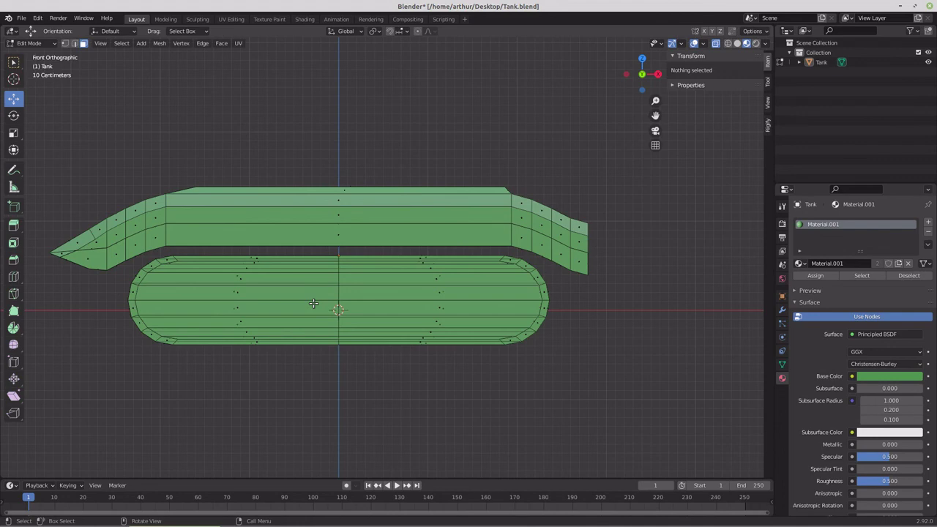
left_click(434, 267)
key("ctrl+l")
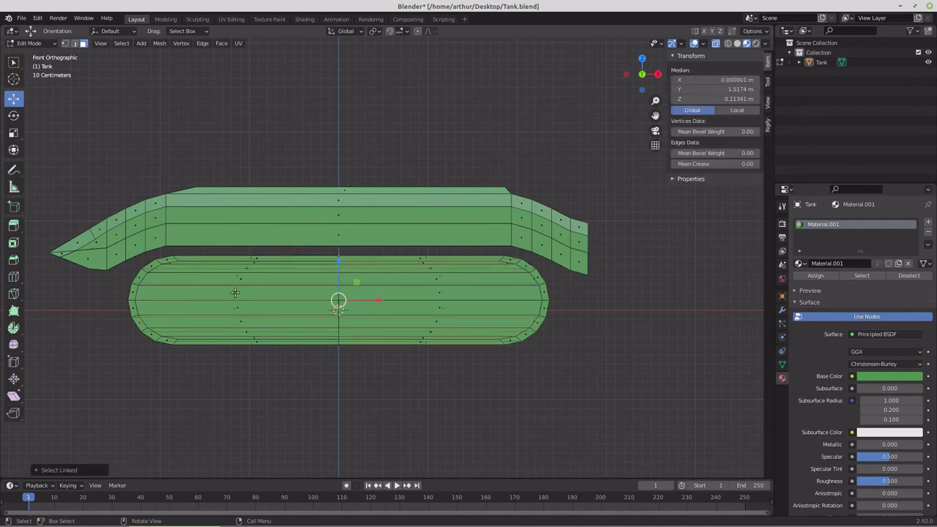
middle_click_drag(191, 337, 249, 326)
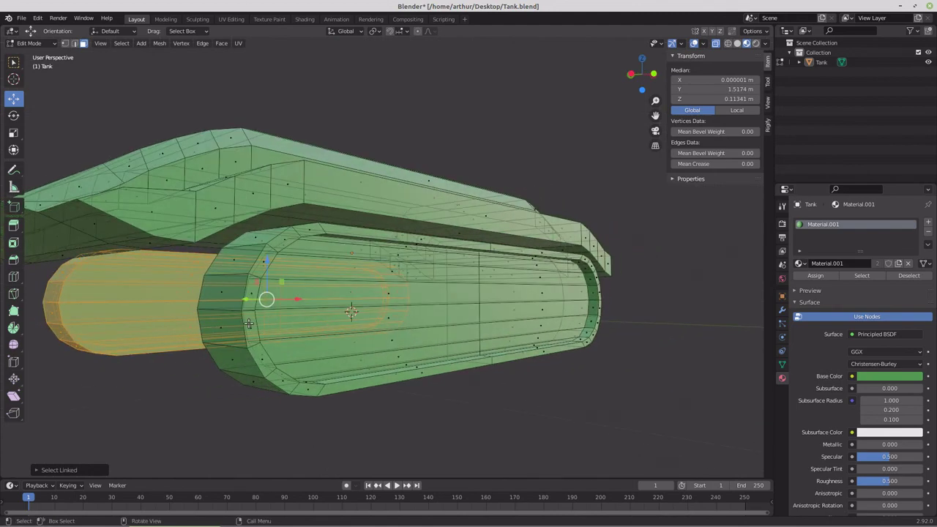
key("l")
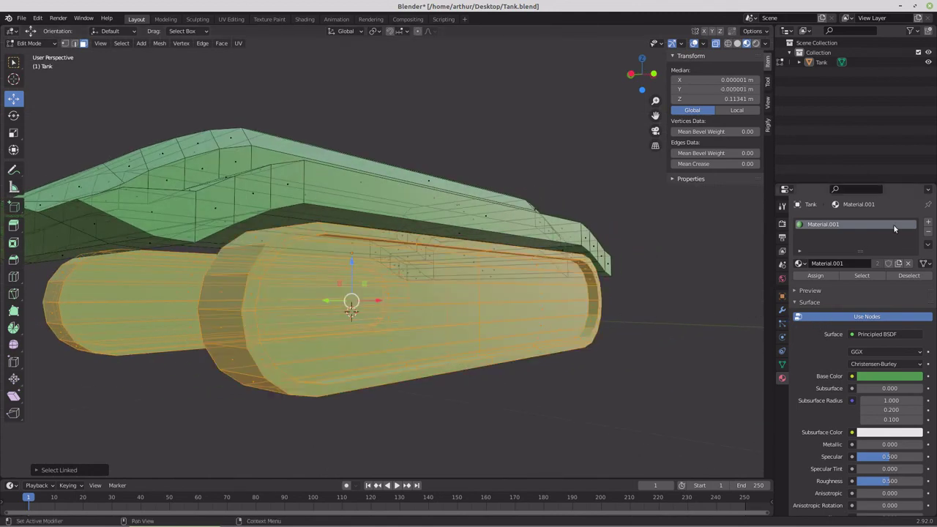
Add a second material slot to the tank and load the existing black material named Material into it
left_click(929, 225)
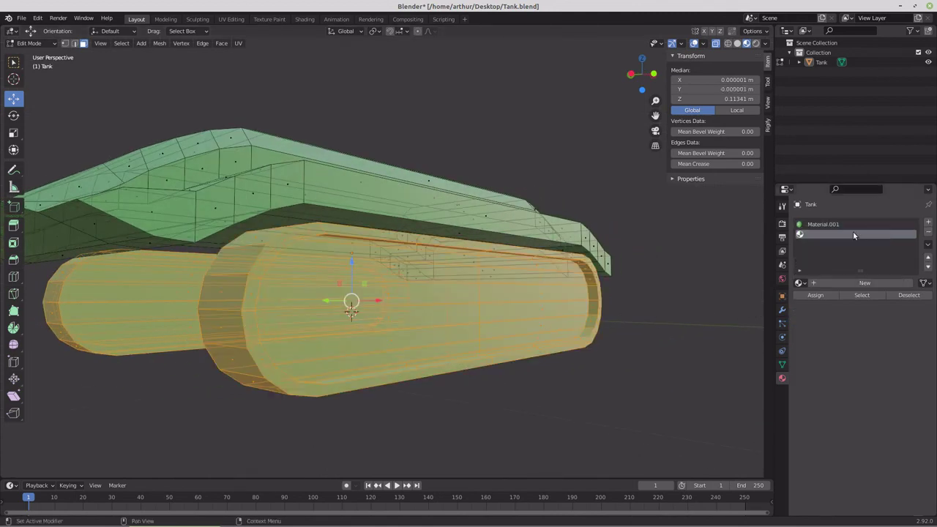
left_click(801, 282)
left_click(818, 297)
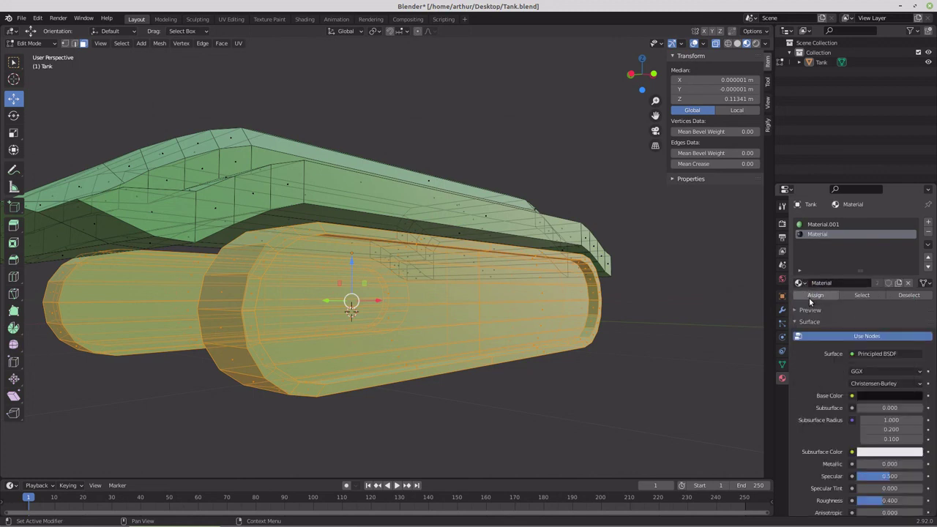
Lighten the base color of Material to a grey with value 0.184, assign it to the selected tracks and leave Edit Mode
left_click(889, 395)
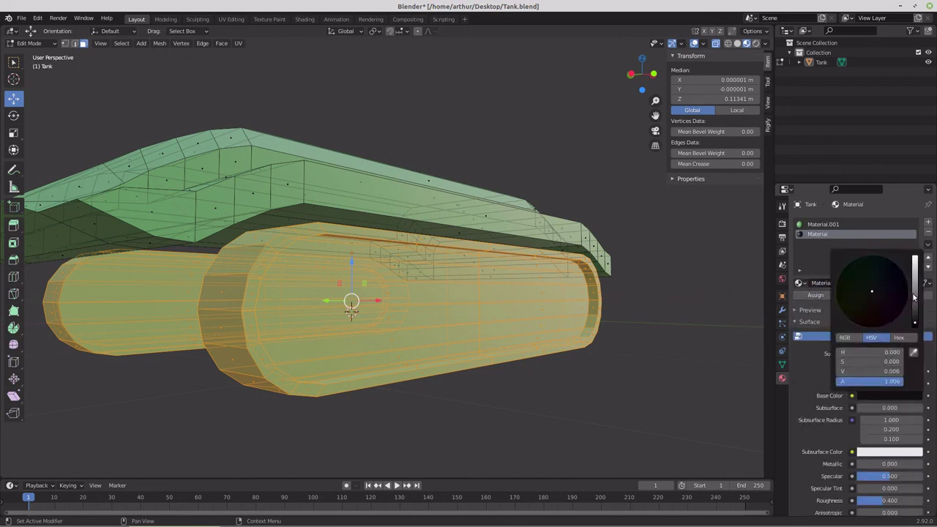
left_click(916, 296)
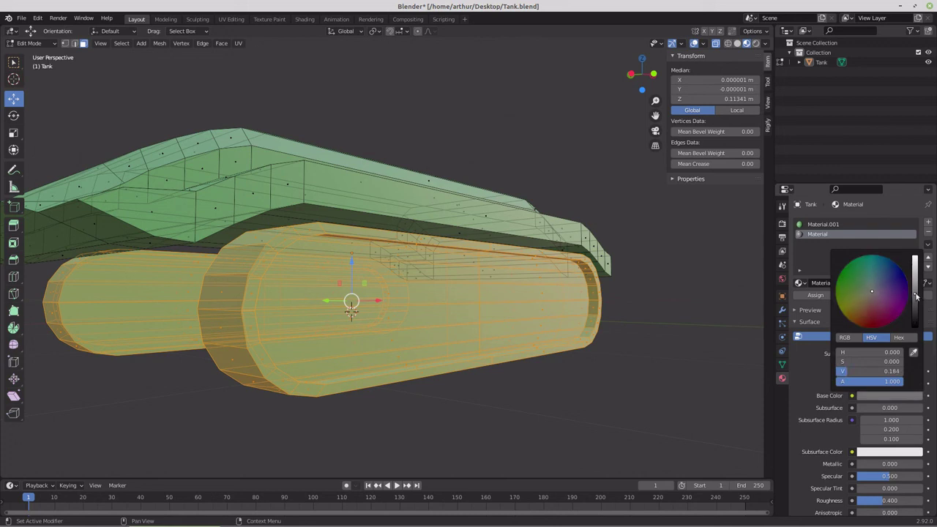
left_click(808, 296)
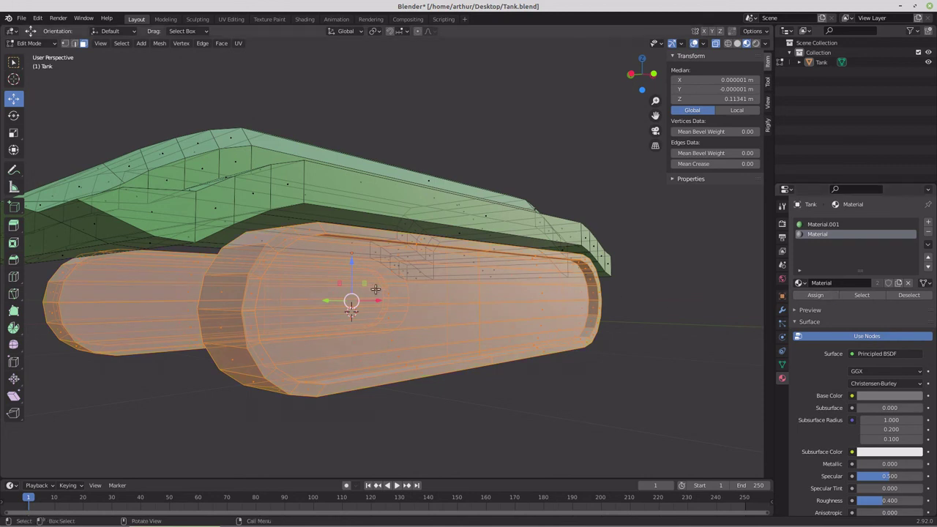
key("KP_1")
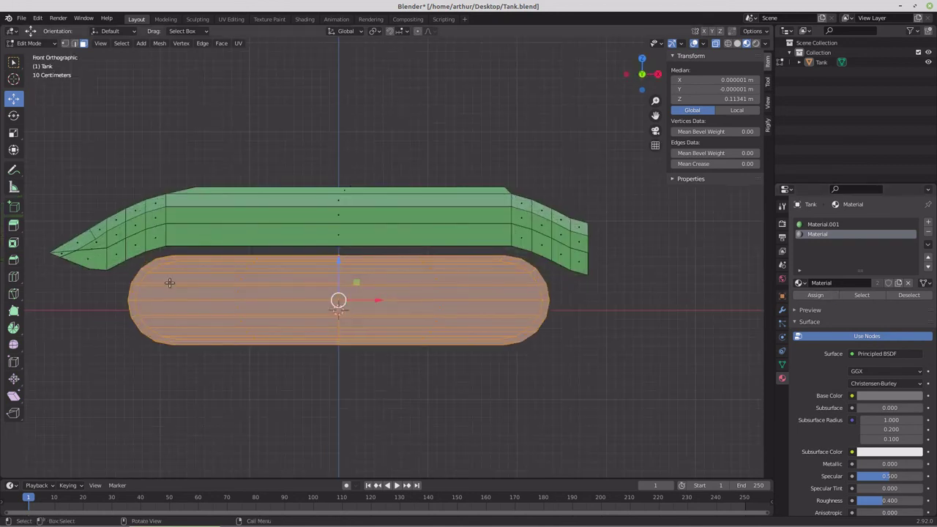
scroll(174, 283, "down", 1)
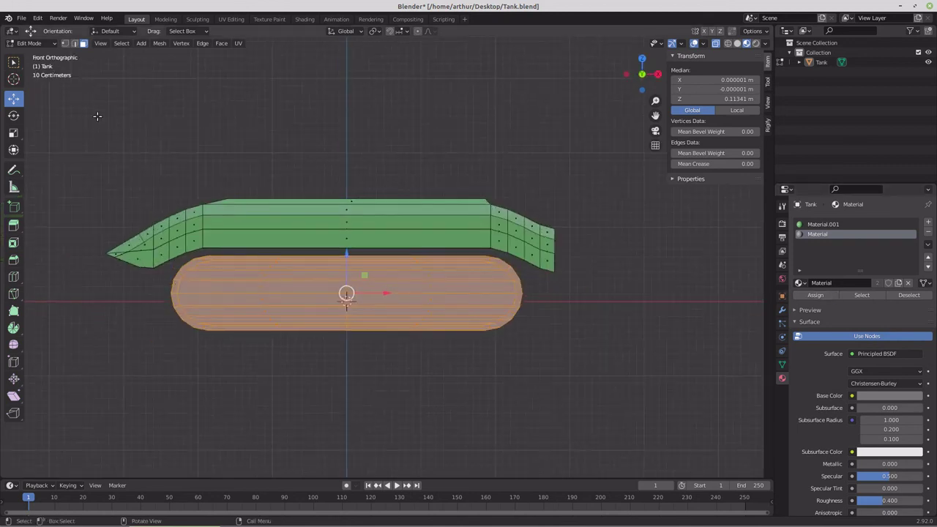
key("Tab")
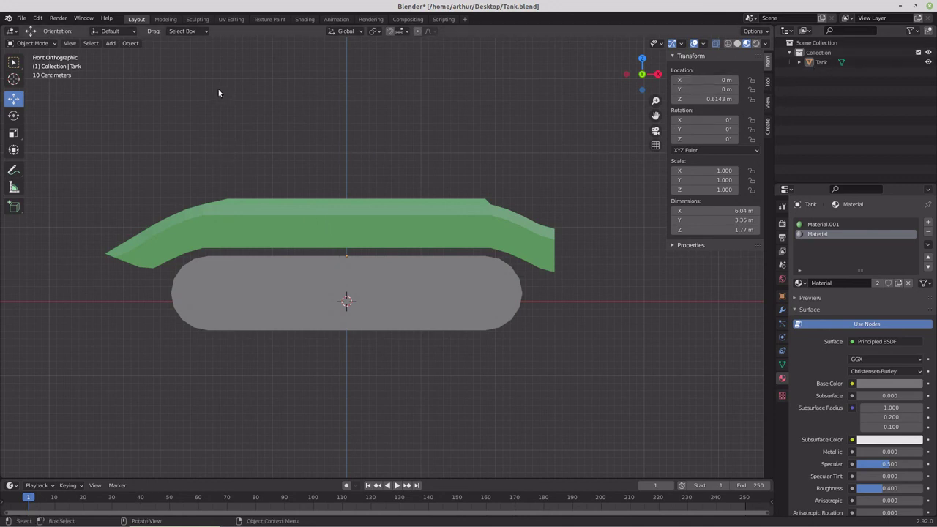
Export the tank in COLLADA format as Tank.dae into the imports folder of the tank tread physics project
left_click(21, 18)
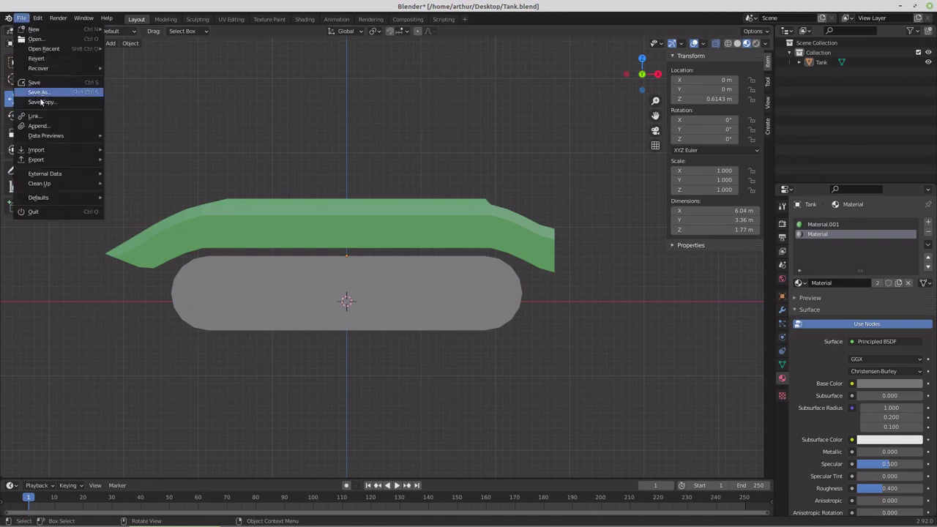
mouse_move(43, 160)
left_click(145, 158)
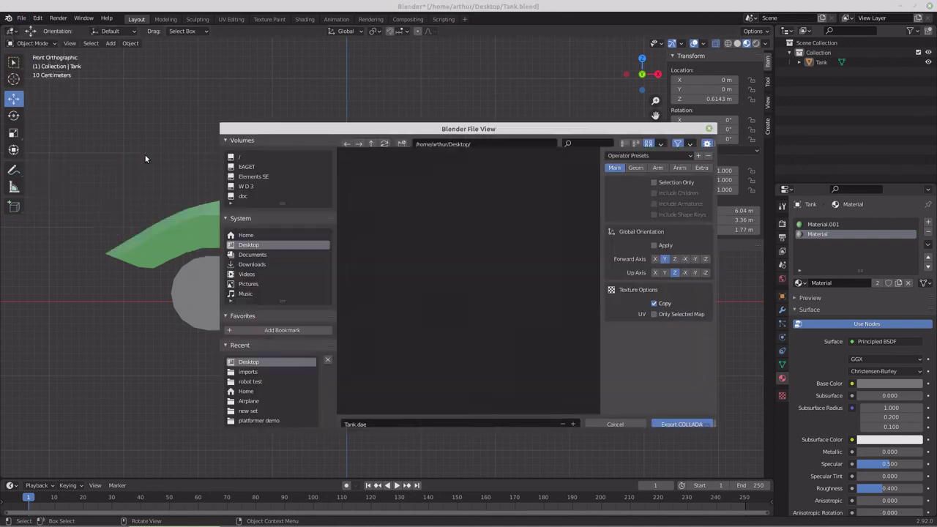
left_click(249, 371)
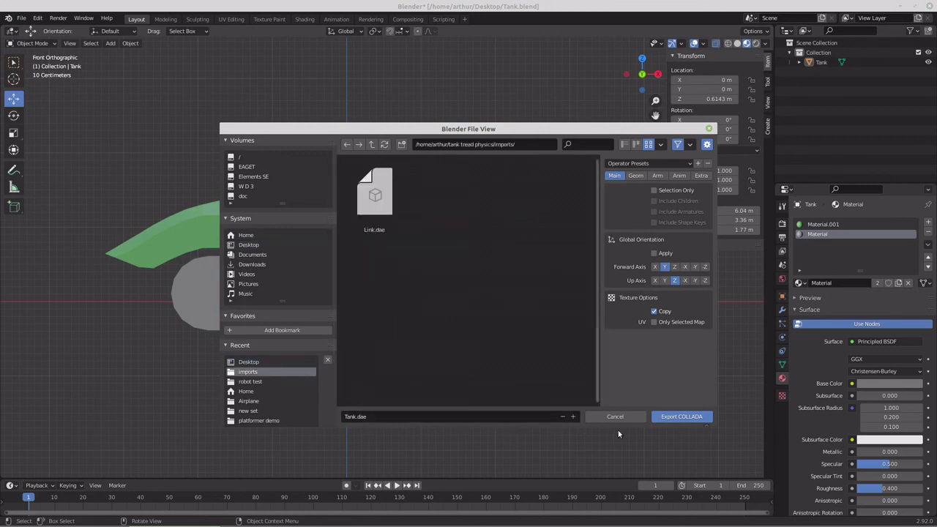
left_click(674, 419)
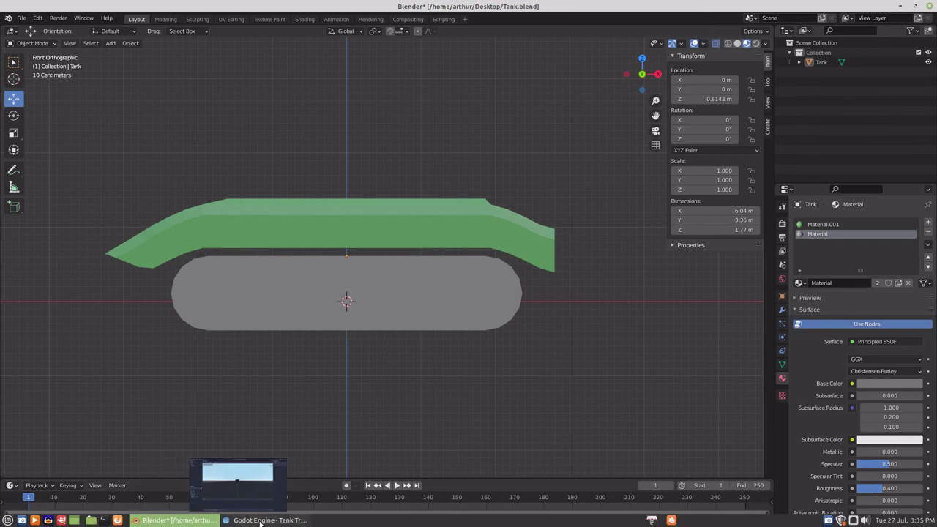
Switch to the Godot Engine project and expand its imports folder to reach the exported tank file
left_click(258, 519)
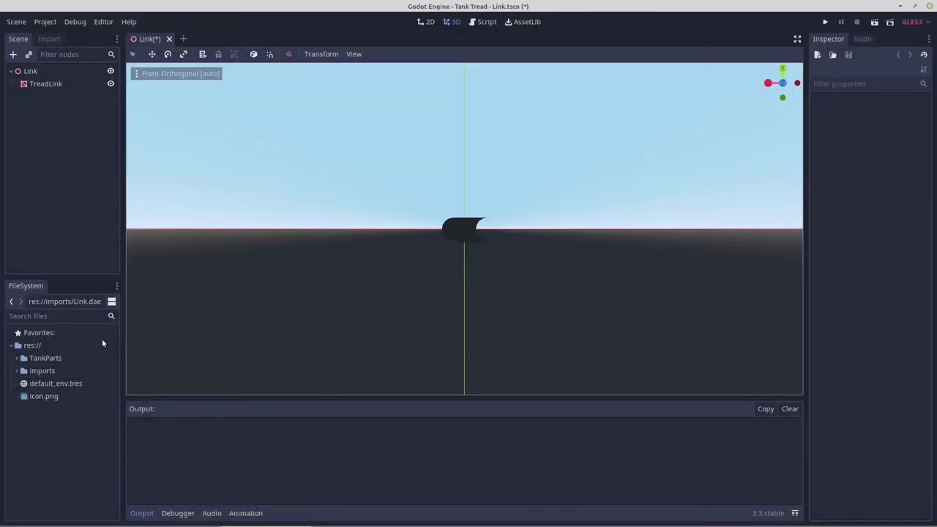
left_click(16, 370)
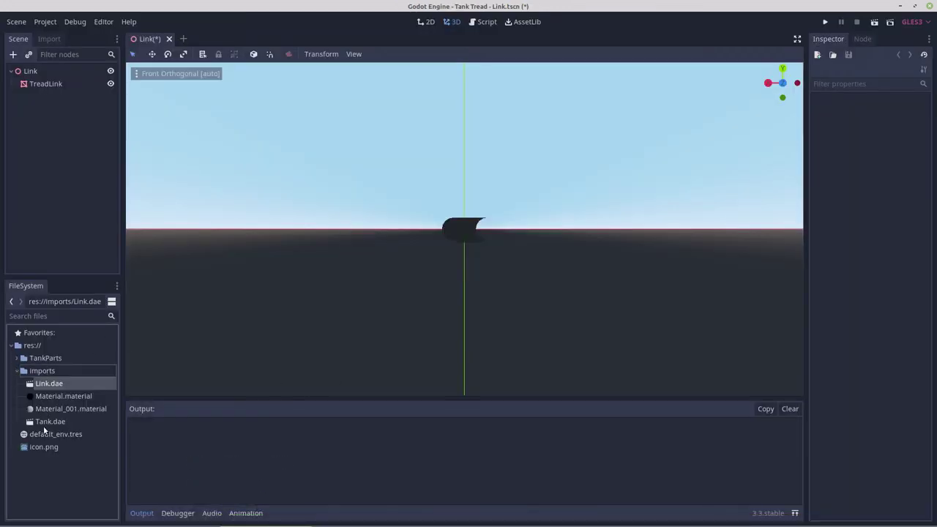